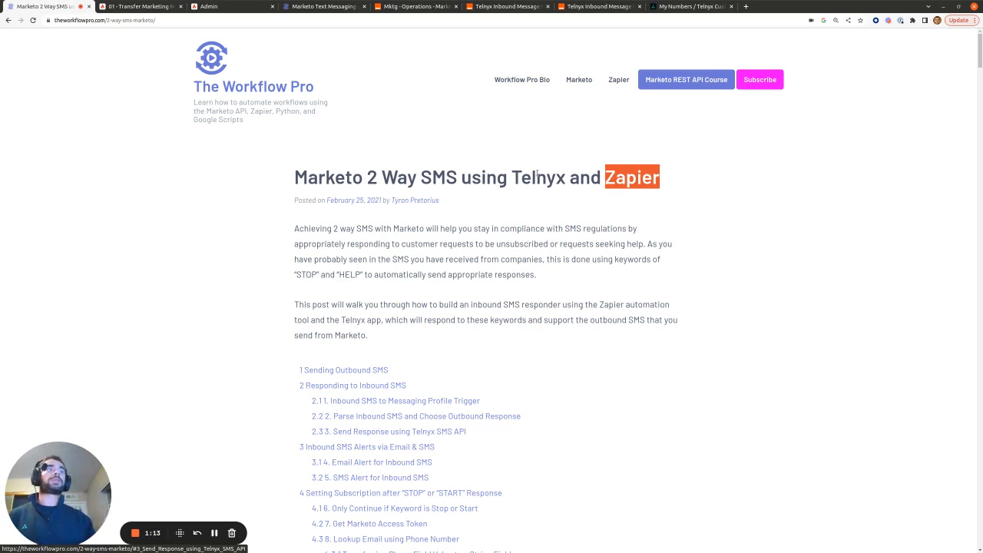
- Review the guide's outbound SMS prerequisites, the linked Marketo Text Messaging post, and the Responding to Inbound SMS section
scroll(538, 291, down, 5)
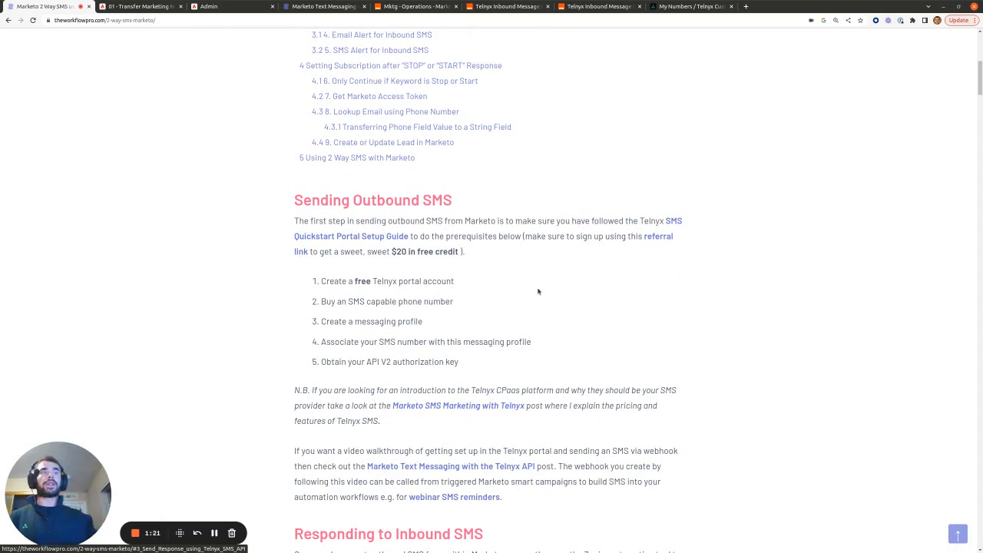
click(316, 9)
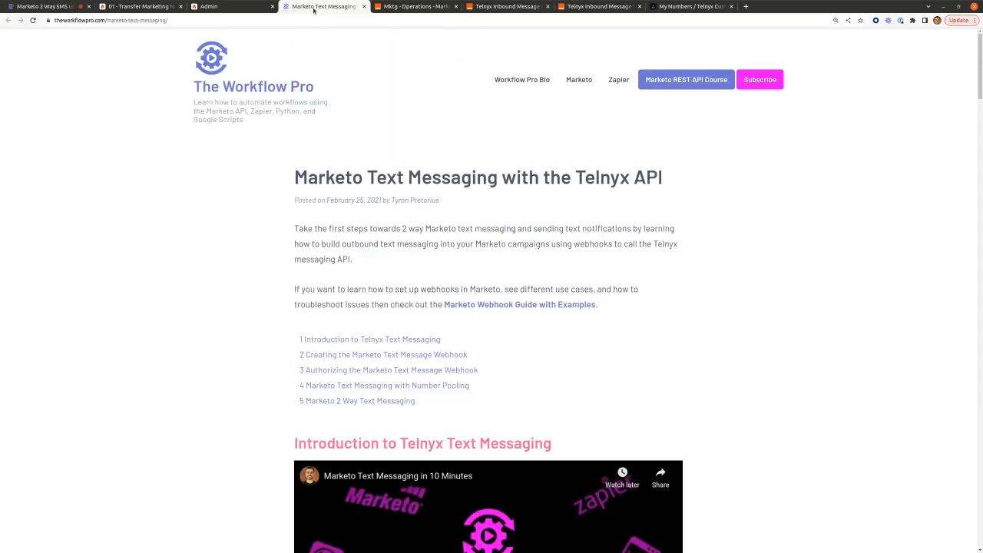
scroll(557, 284, down, 2)
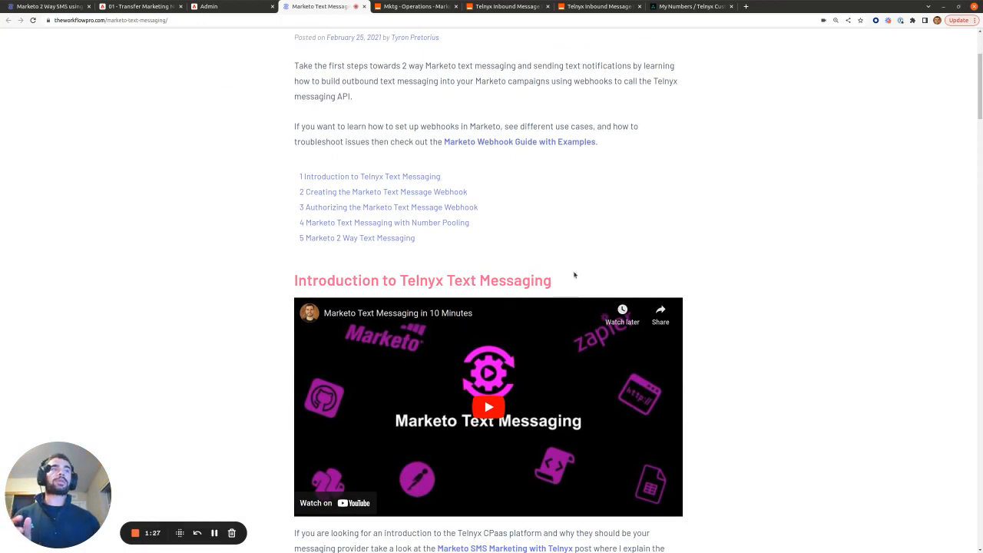
scroll(577, 254, down, 1)
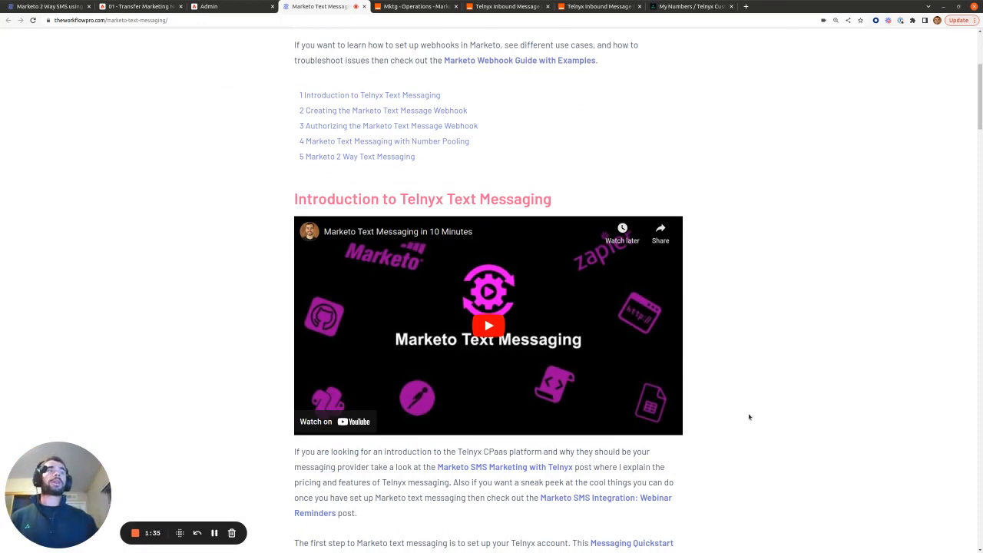
scroll(757, 384, down, 1)
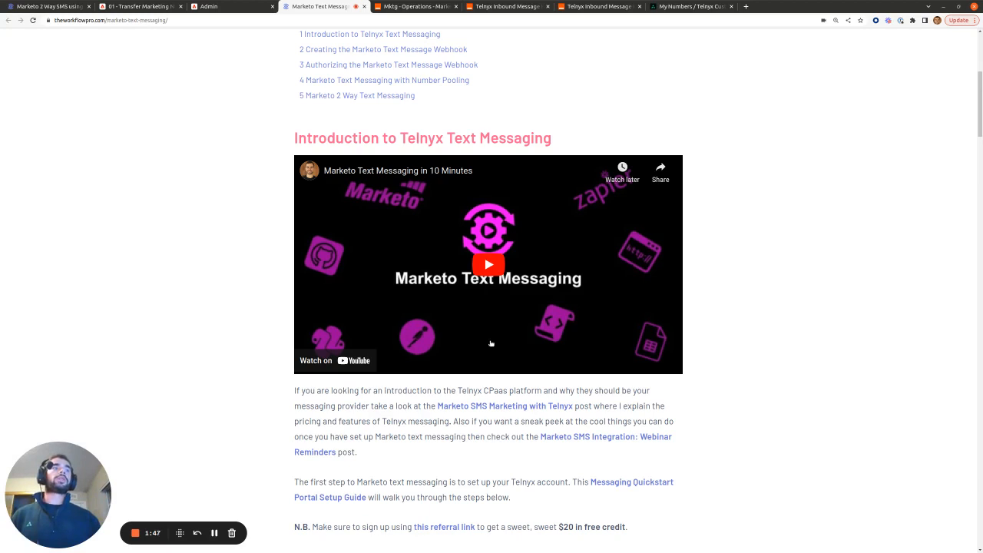
click(46, 6)
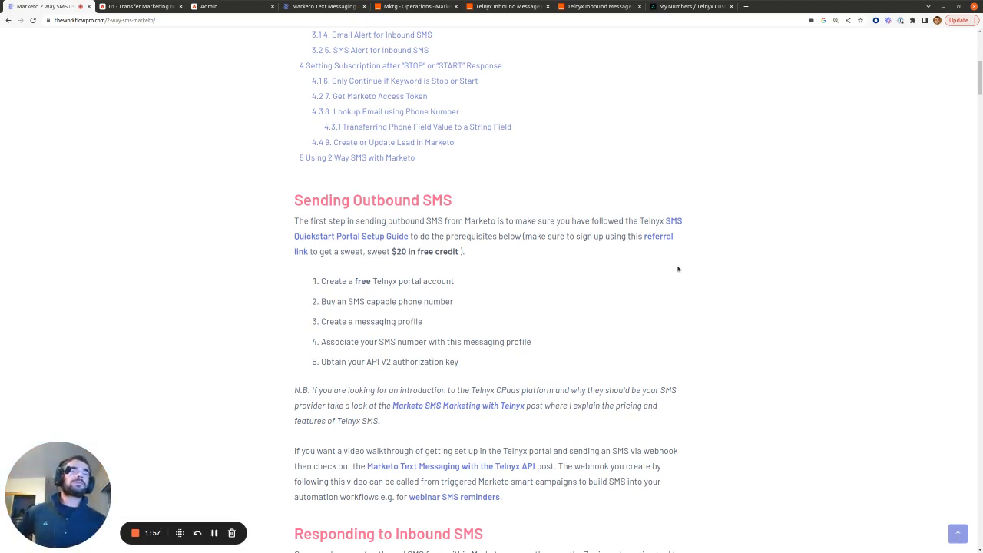
scroll(678, 268, down, 5)
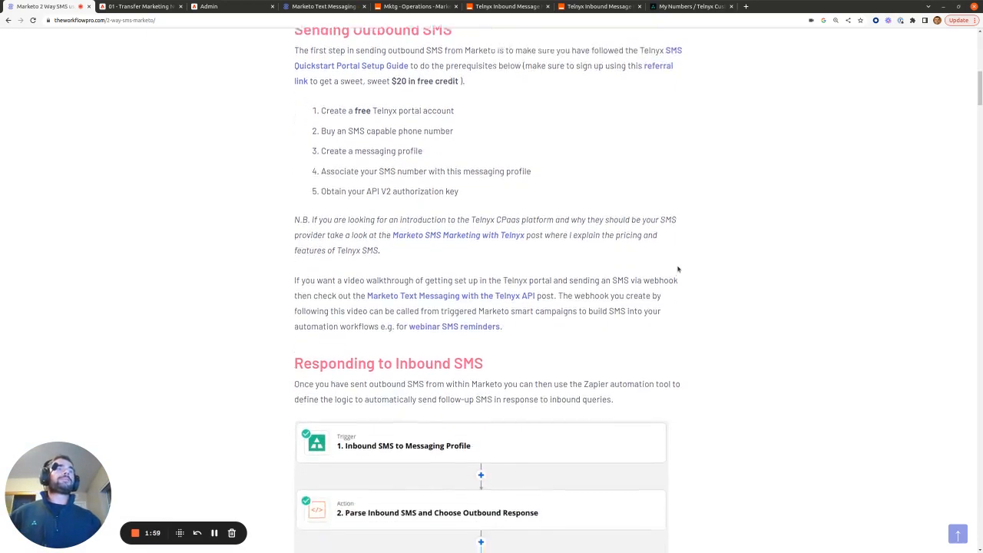
scroll(678, 268, down, 4)
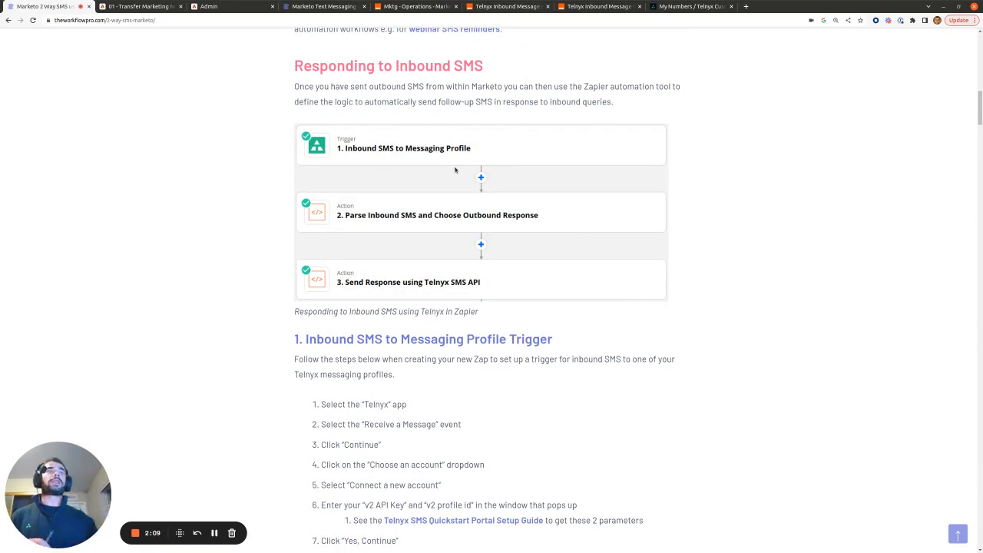
- Examine the messaging profile assigned to the numbers in Telnyx and the step outline of the Telnyx Inbound Message Responder International Zap
click(688, 7)
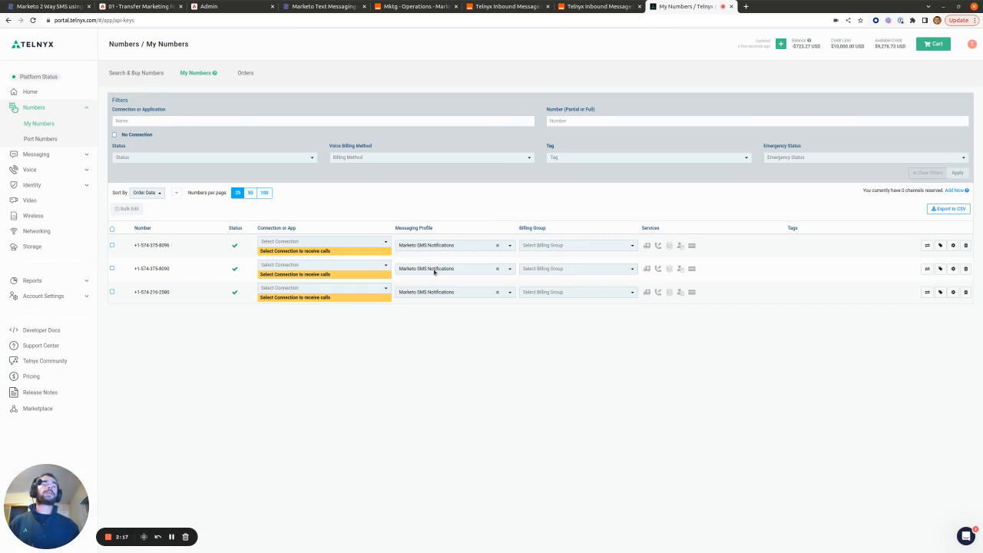
click(495, 6)
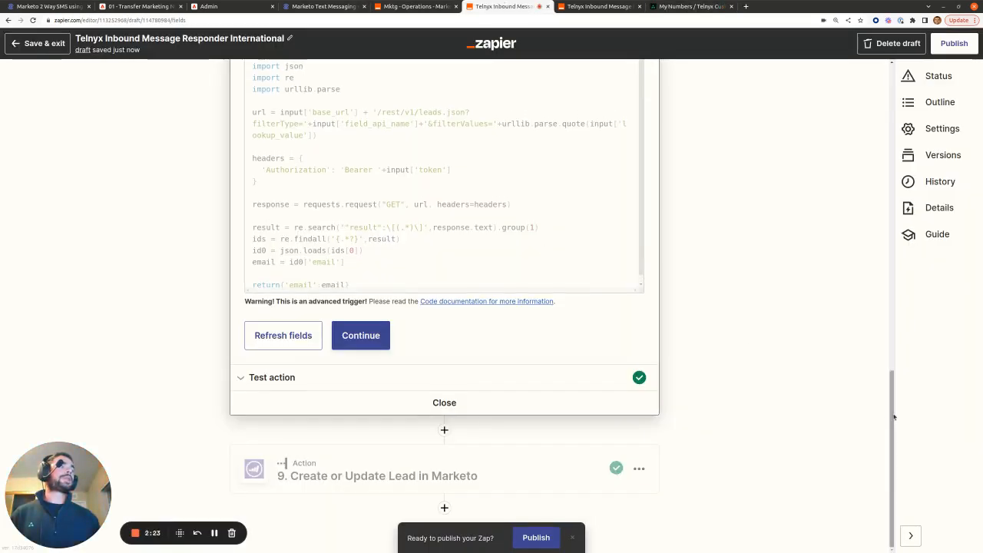
drag(892, 417, 864, 126)
scroll(801, 287, up, 1)
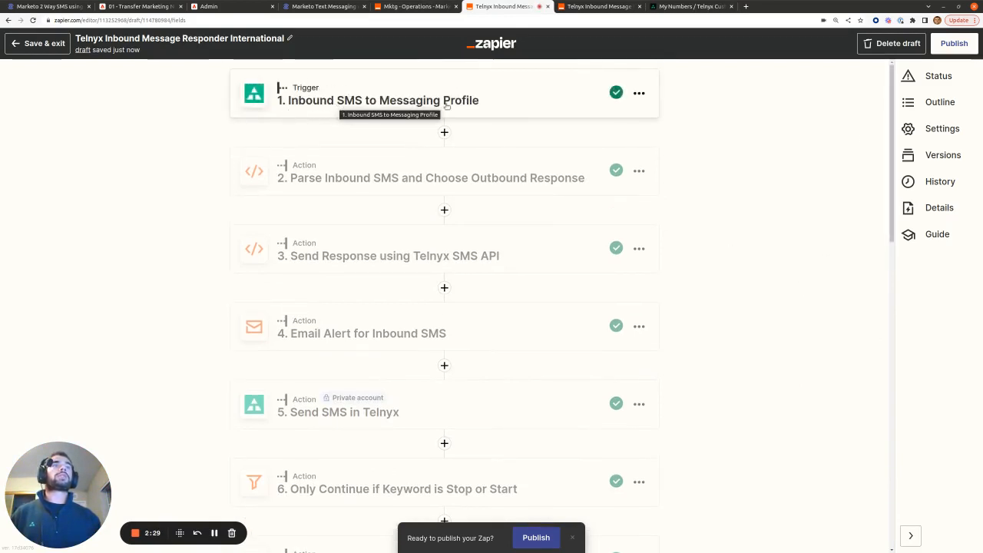
click(687, 6)
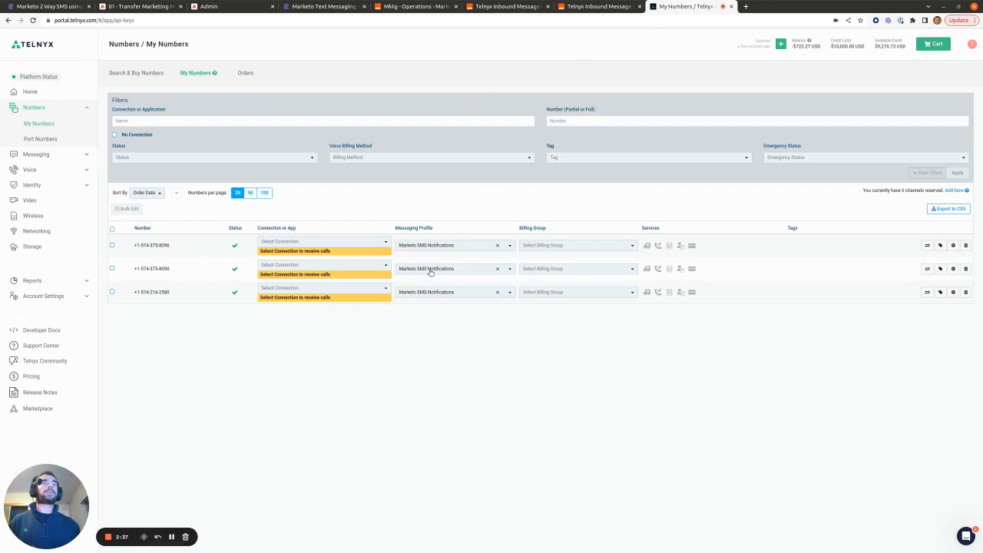
click(501, 6)
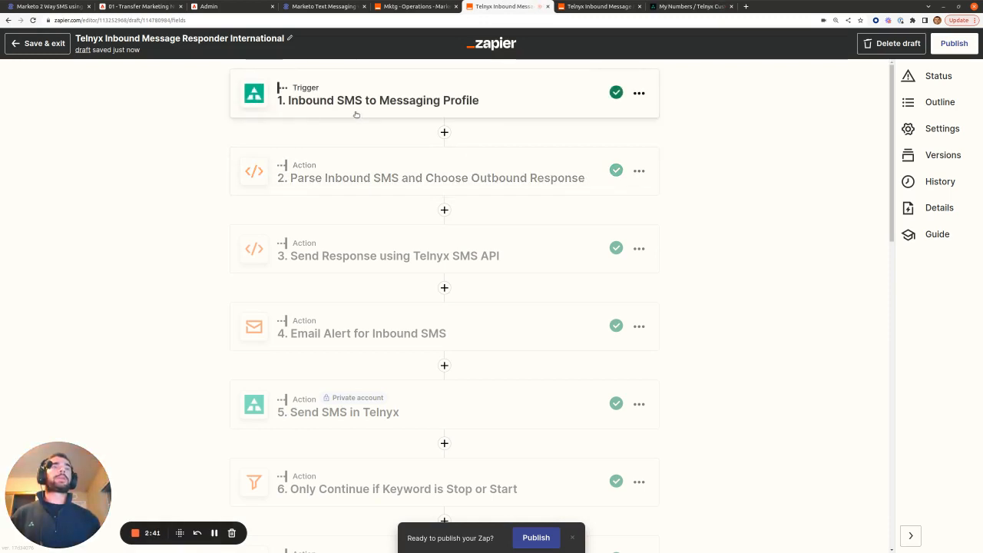
- Create a new Zap from the Mktg - Operations - Marketo folder with the latest Telnyx app as its trigger
click(419, 6)
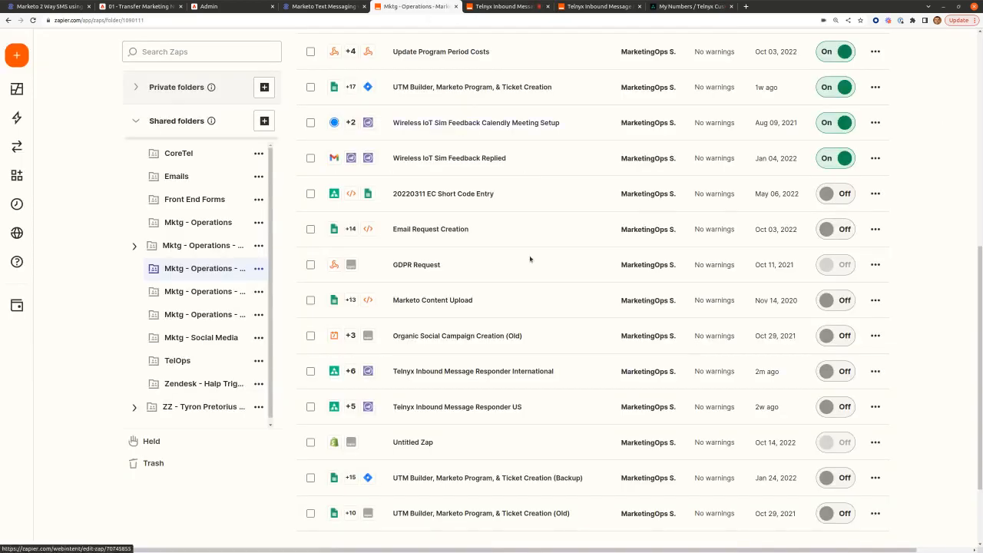
scroll(530, 259, up, 6)
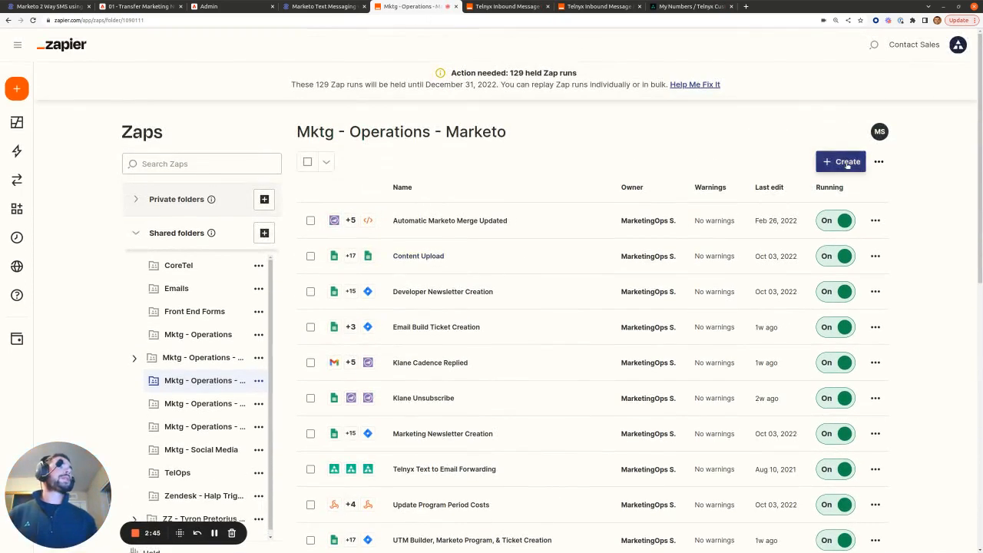
click(841, 161)
click(810, 195)
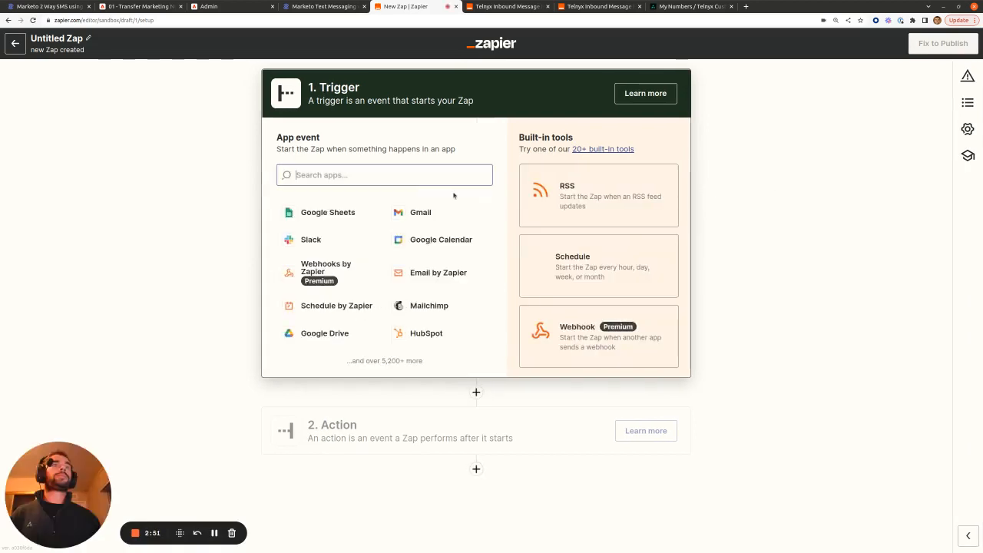
text(telnyx)
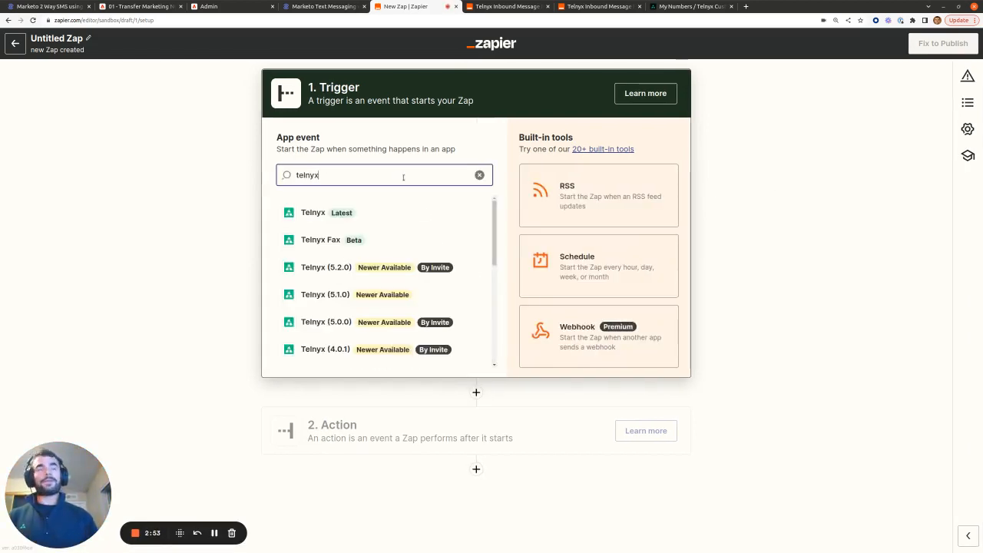
click(314, 214)
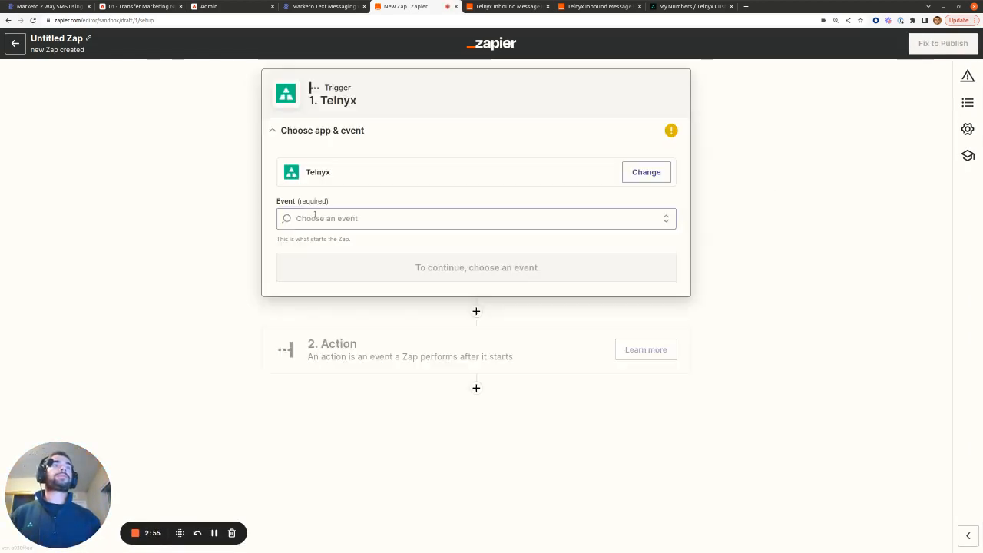
- Set the Telnyx trigger event to Receive a Message and proceed to the account selection
click(654, 219)
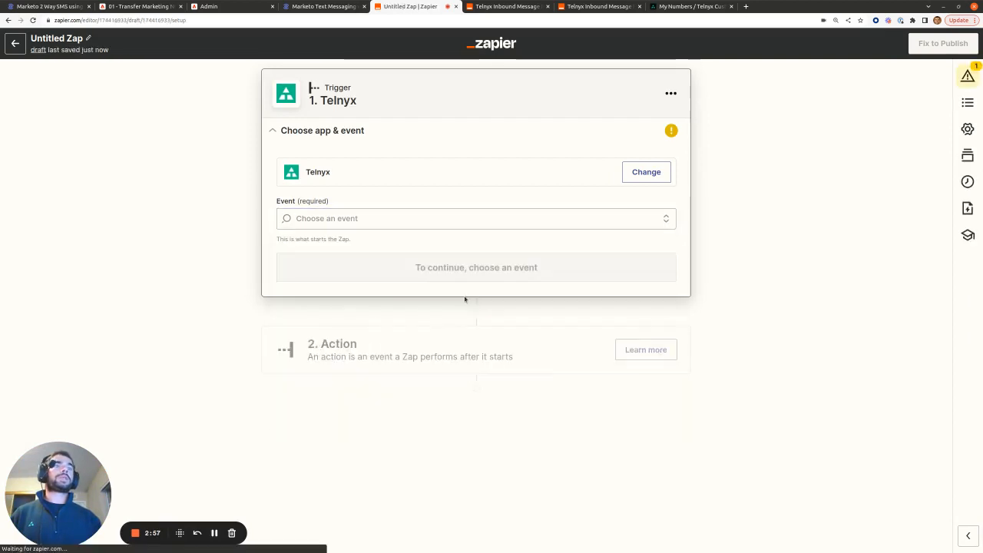
click(660, 218)
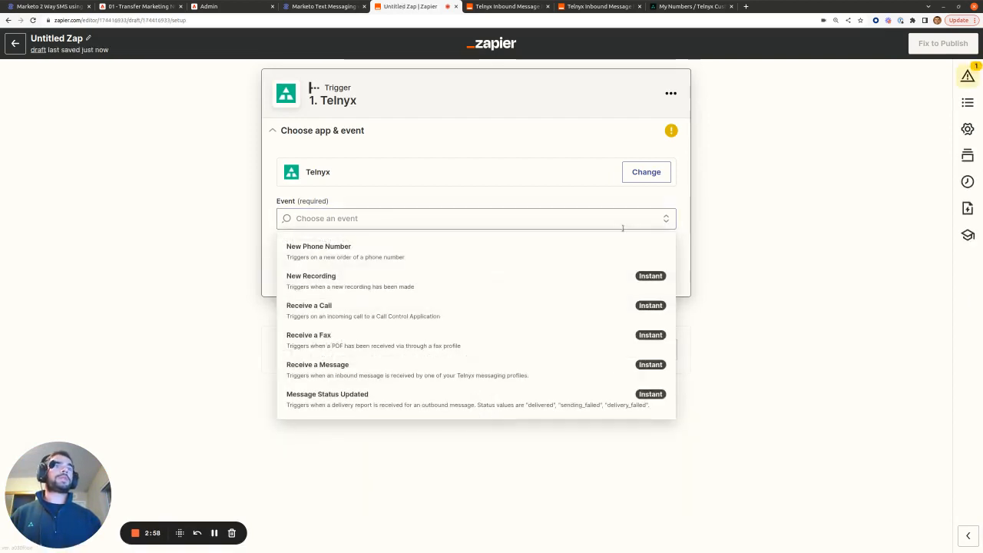
click(376, 369)
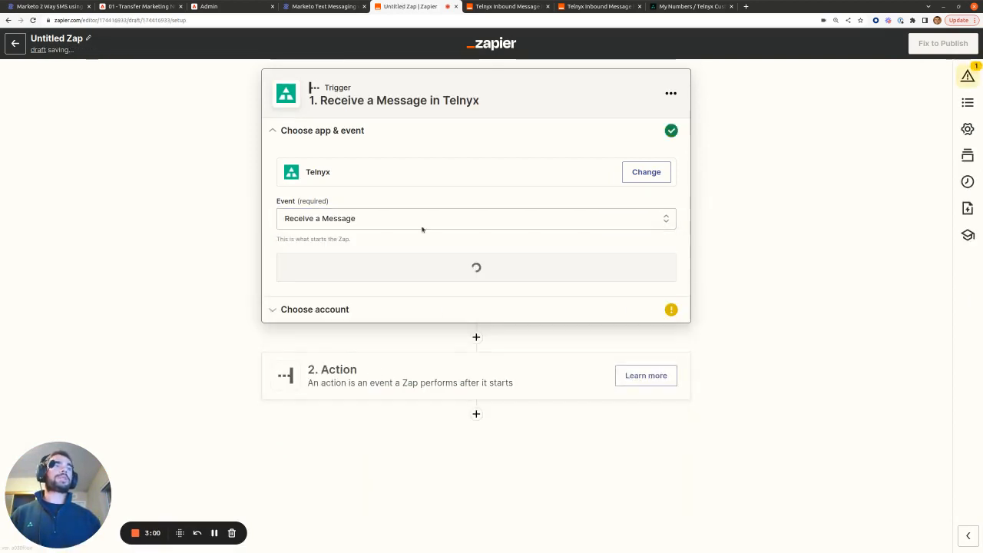
click(348, 276)
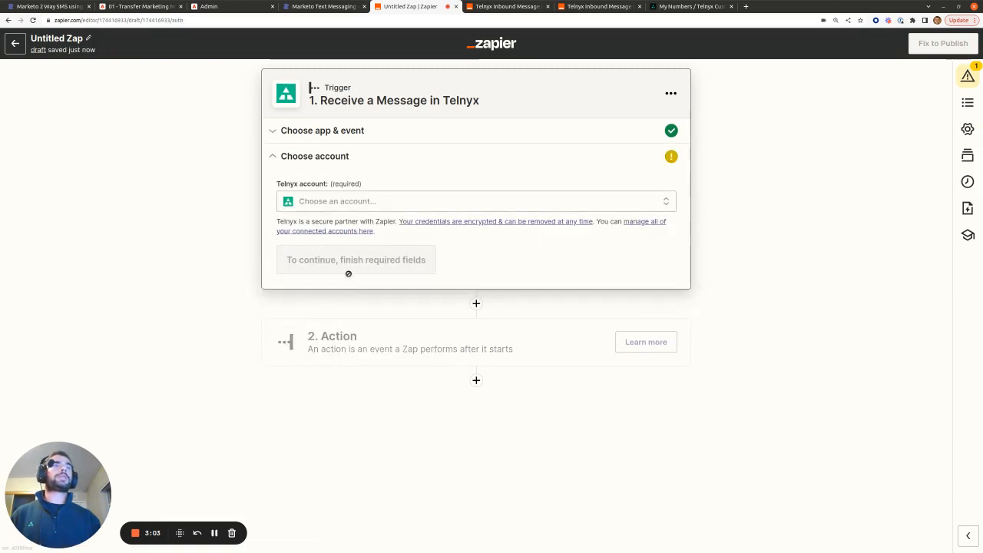
- Start connecting a new Telnyx account for the trigger and move the authorization window toward the middle of the screen
click(626, 205)
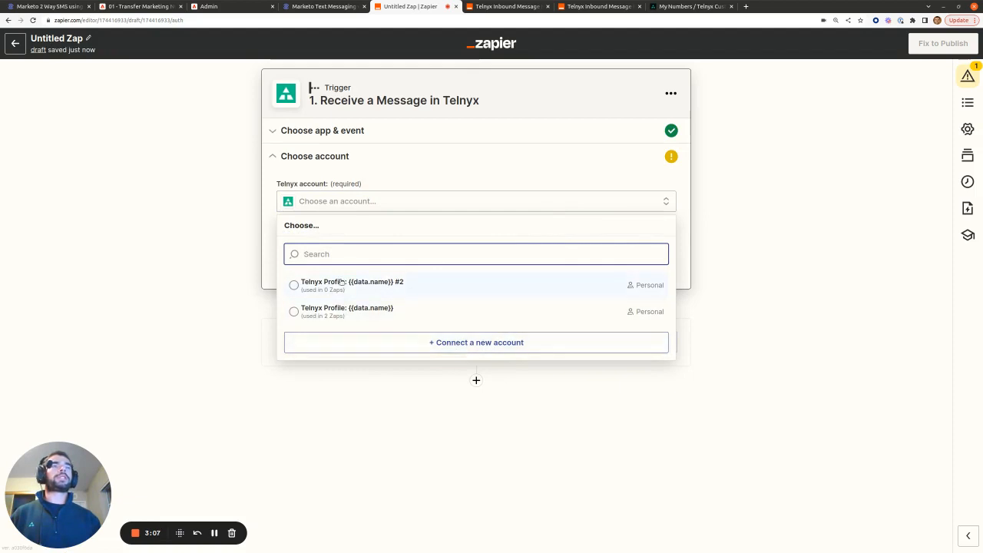
click(464, 344)
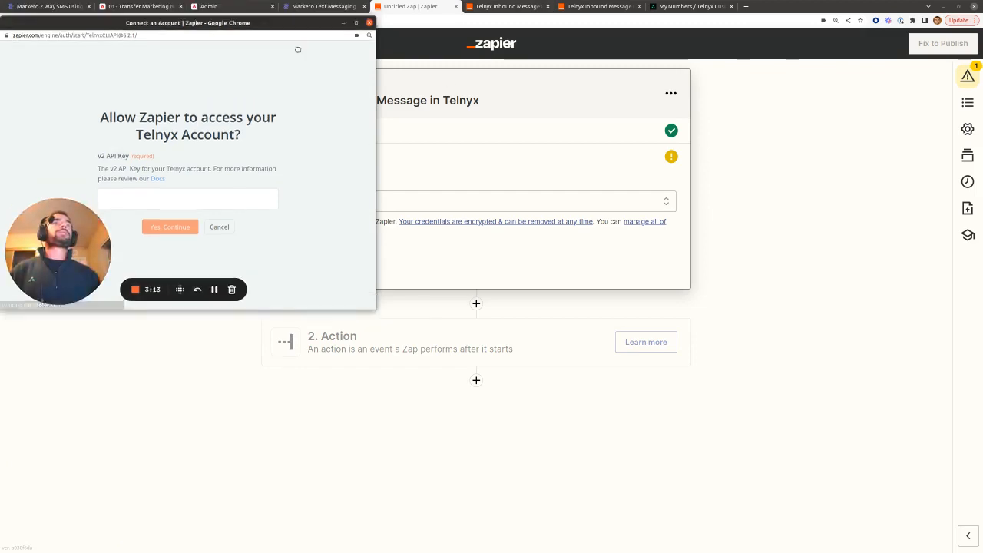
drag(298, 50, 456, 212)
- Switch to the Telnyx portal, create a new API key under Keys & Credentials, and copy it
click(690, 7)
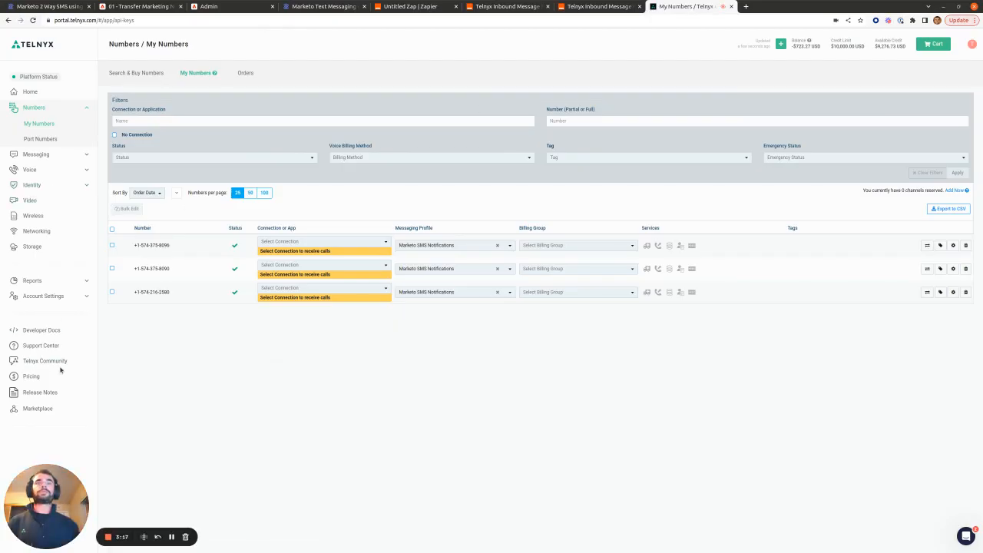
click(43, 295)
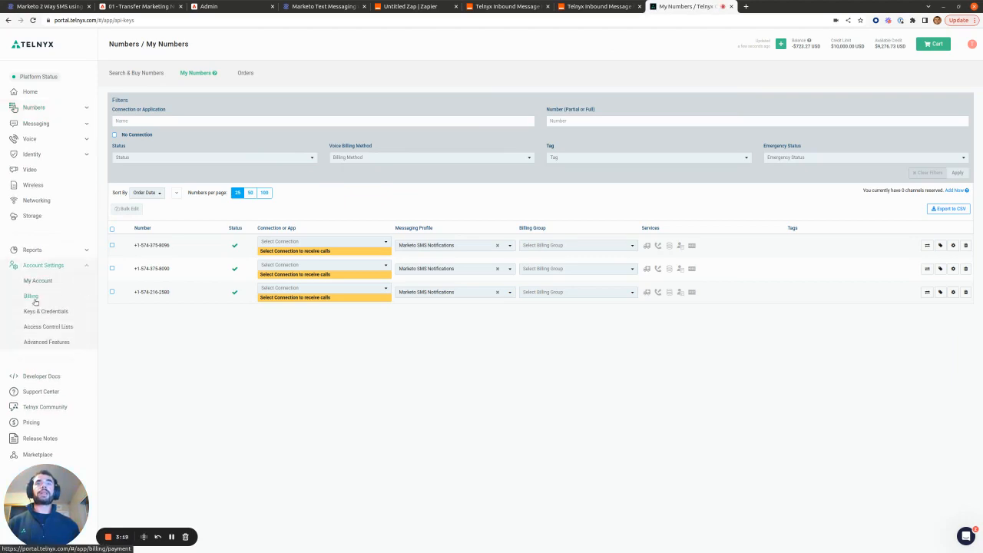
click(35, 311)
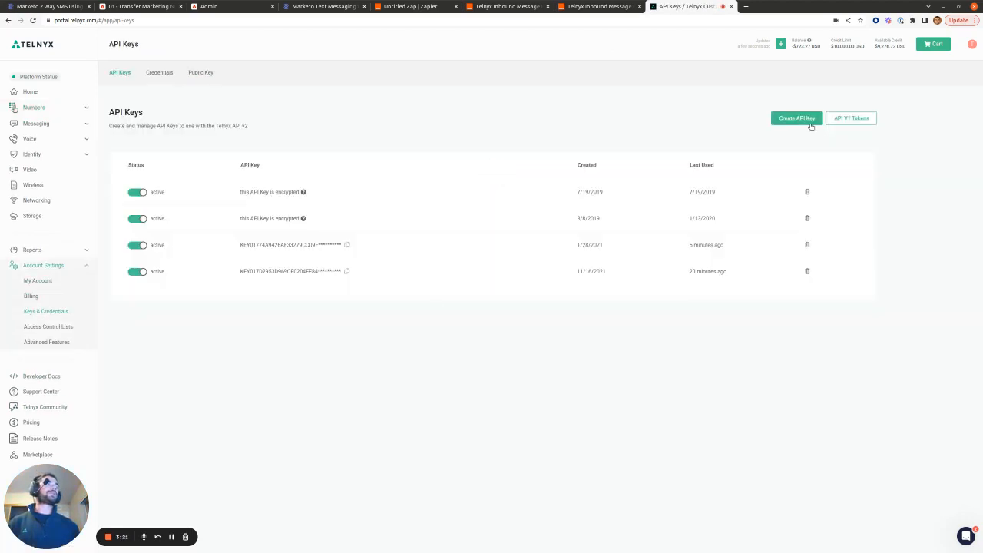
click(808, 122)
click(604, 154)
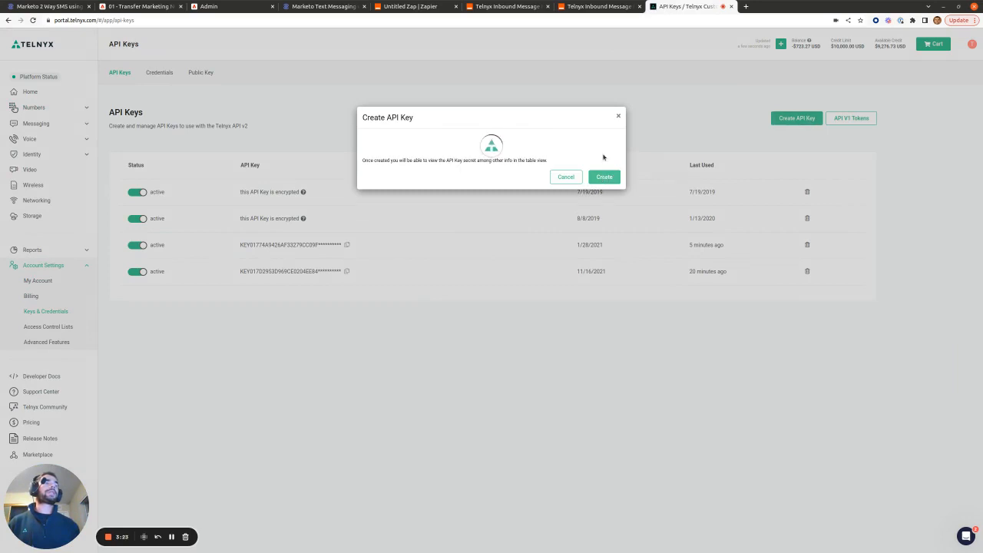
click(585, 168)
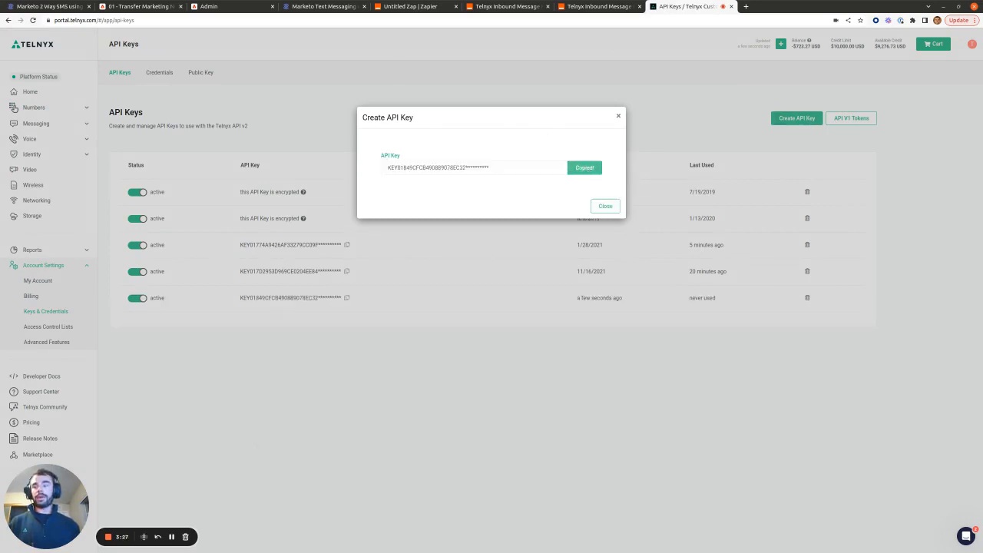
- Paste the copied key as Zapier's v2 API Key, authorize the Telnyx connection, and proceed to the trigger setup
key(alt+Tab)
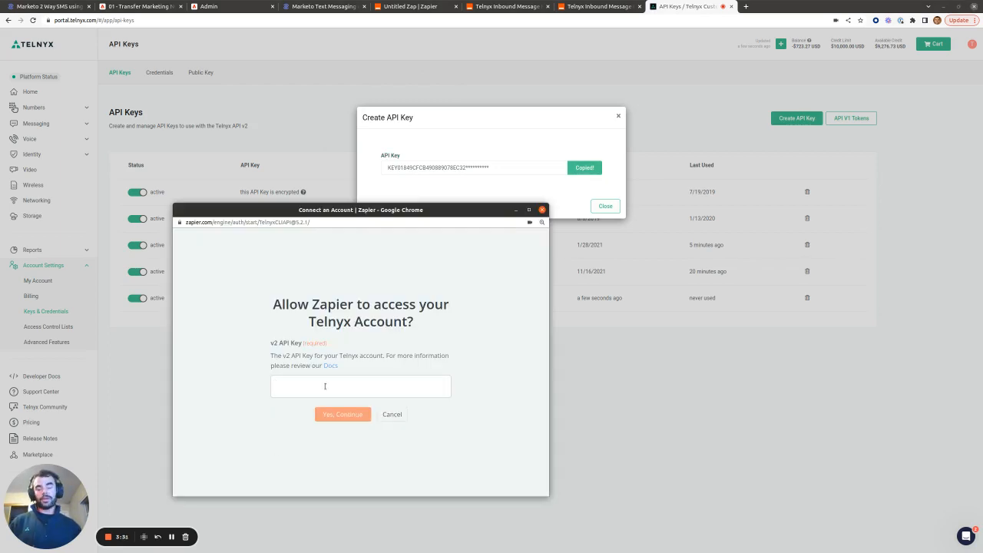
key(ctrl+v)
click(331, 426)
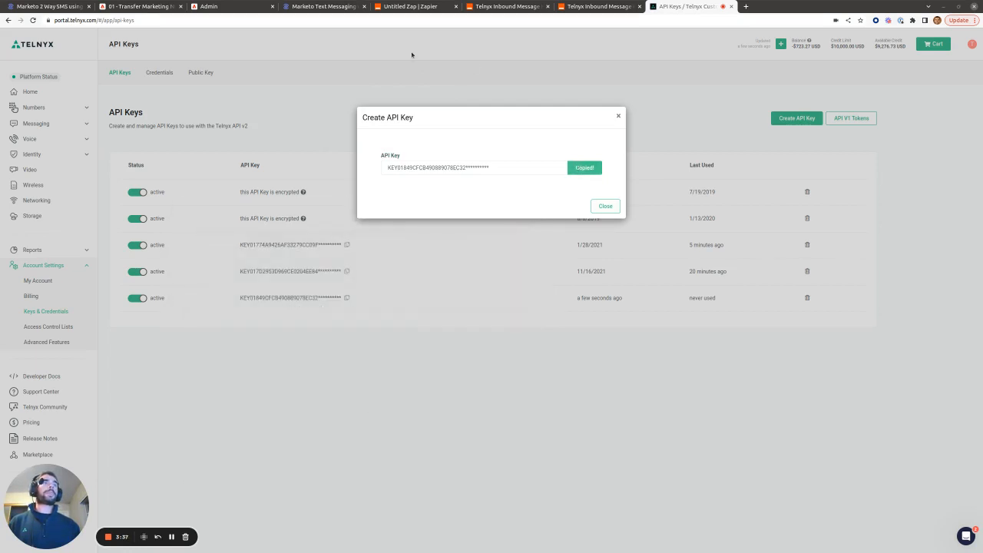
click(423, 5)
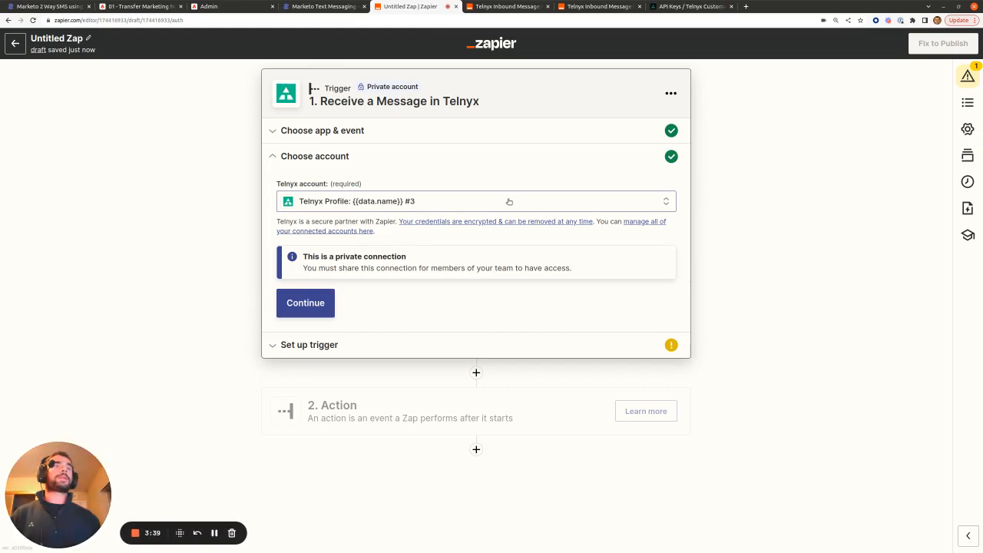
click(332, 309)
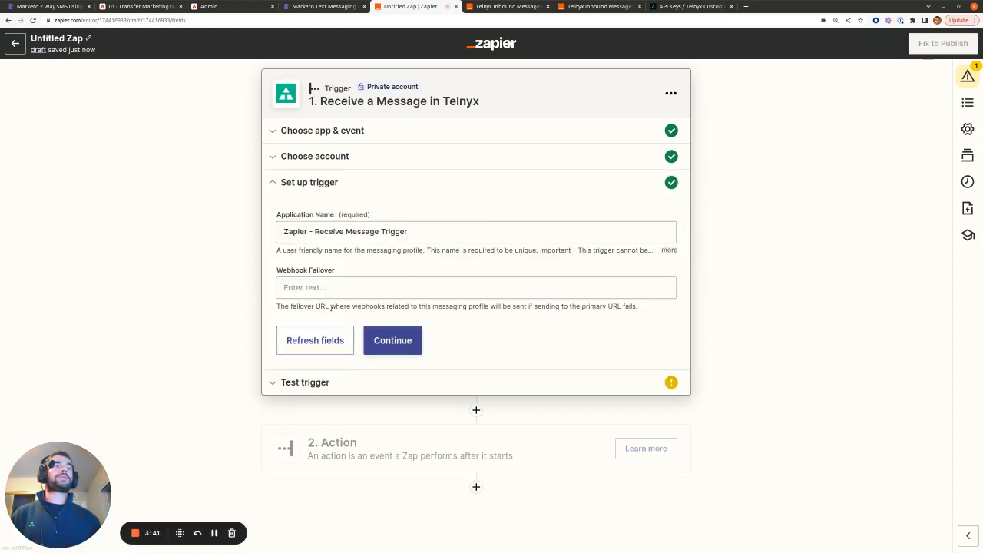
- Set the trigger's Application Name to Marketo SMS Notifications and submit the trigger setup
double_click(394, 231)
key(ctrl+a)
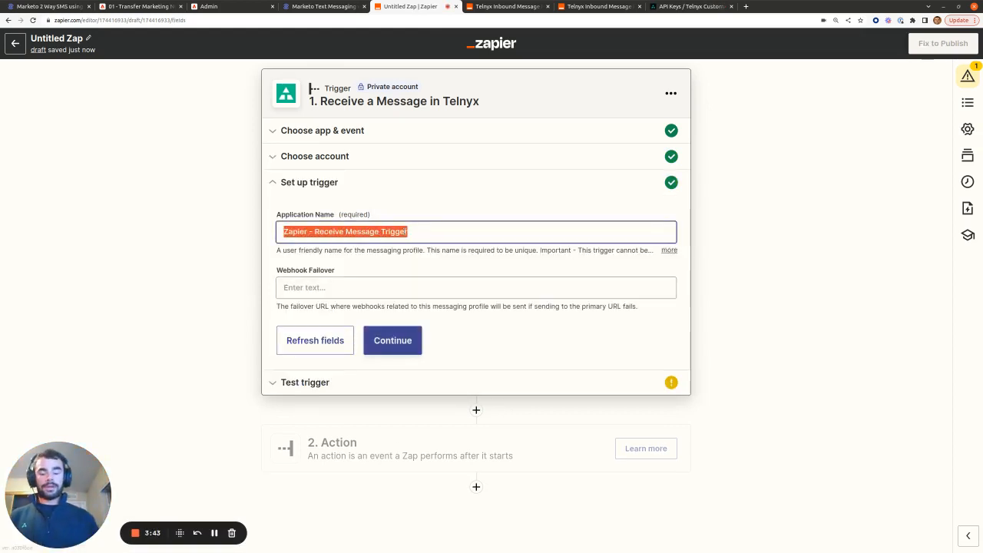
text(Marketo SMS No)
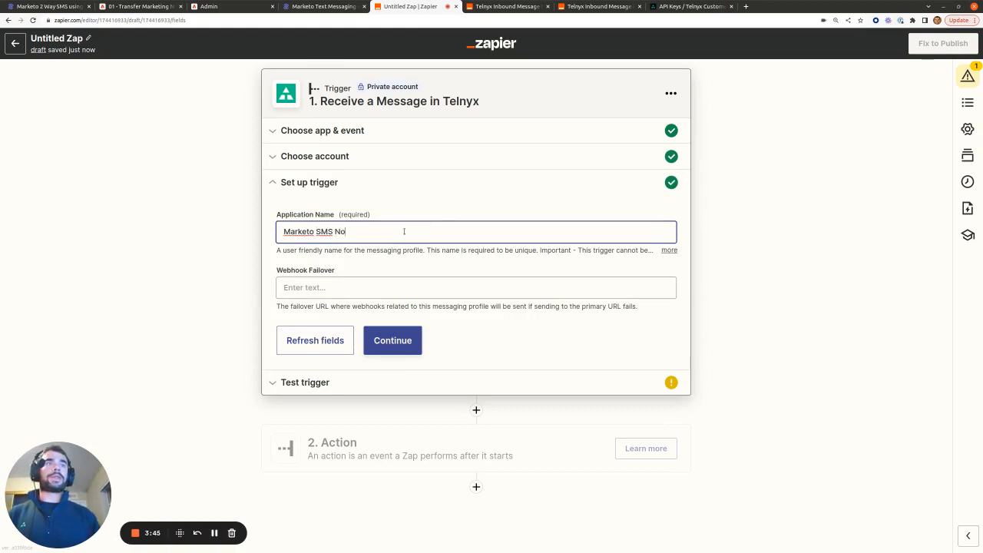
text(tifications)
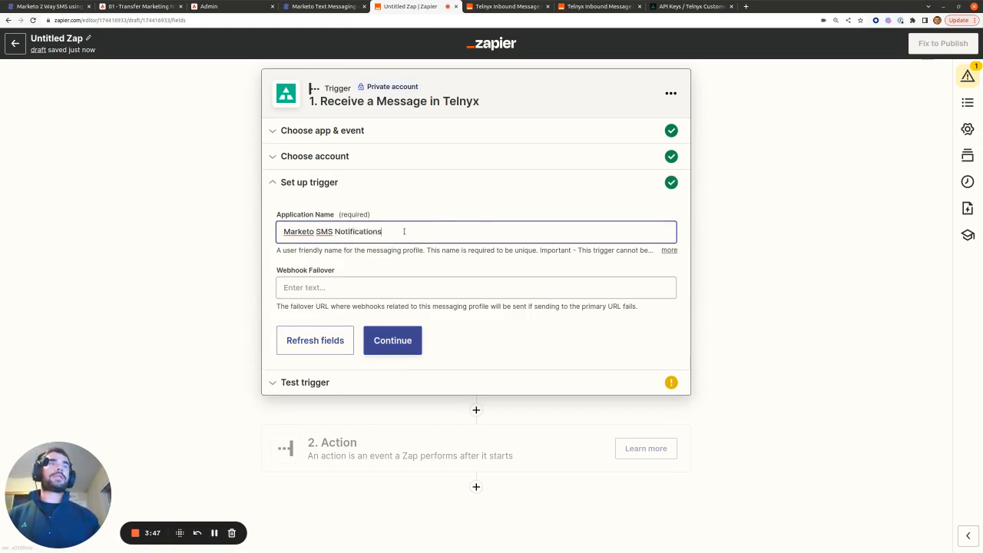
click(393, 337)
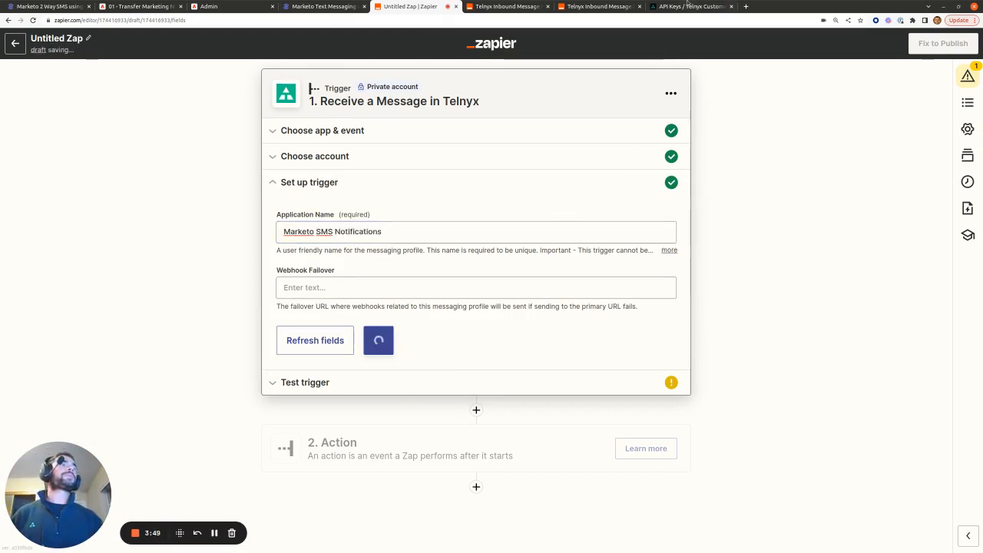
- Switch to the Telnyx portal, dismiss the Create API Key dialog, and view the messaging profiles under Programmable Messaging
click(694, 6)
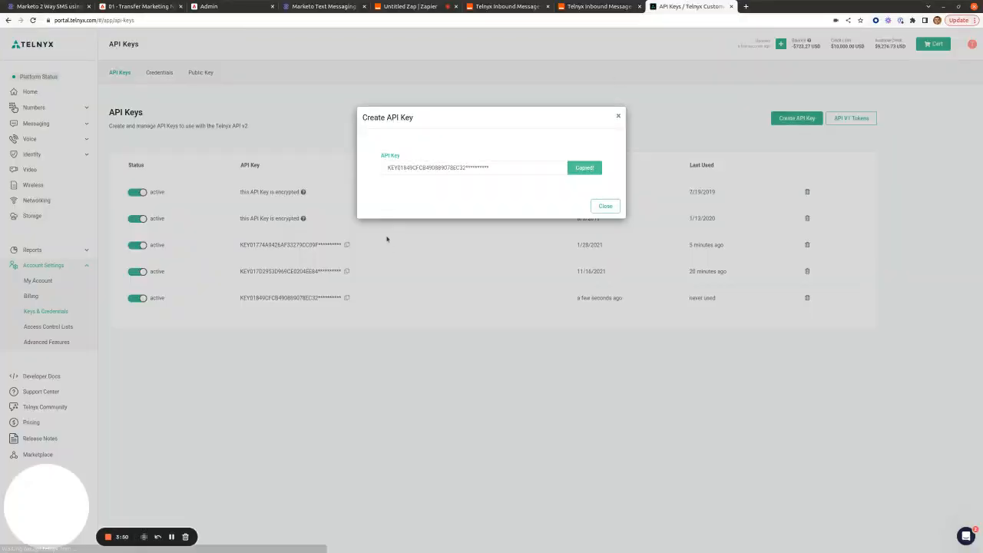
click(605, 206)
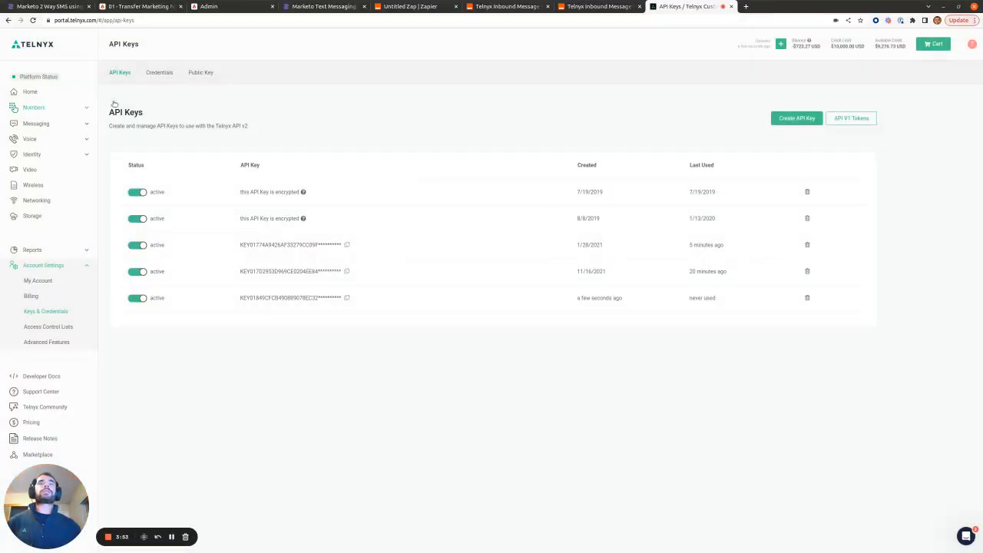
click(26, 123)
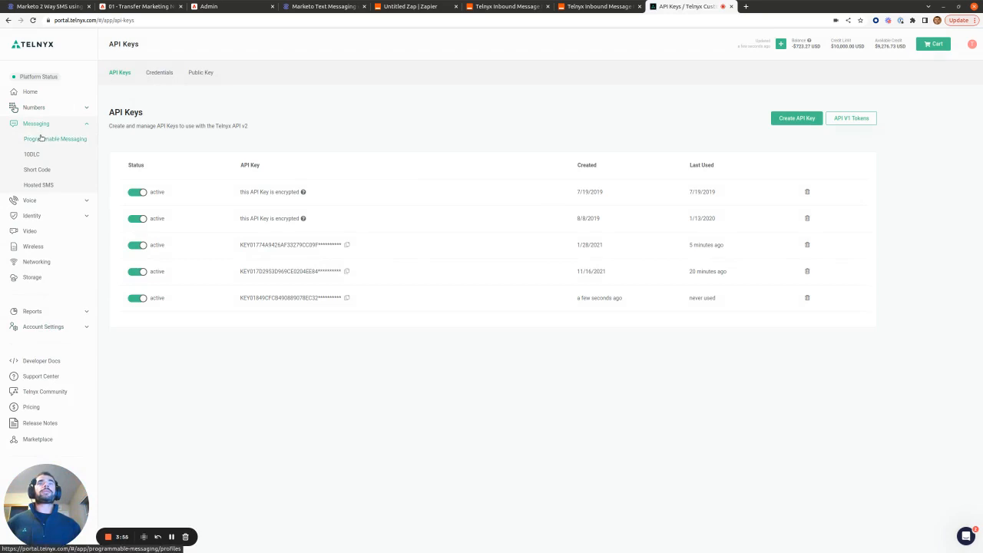
click(40, 138)
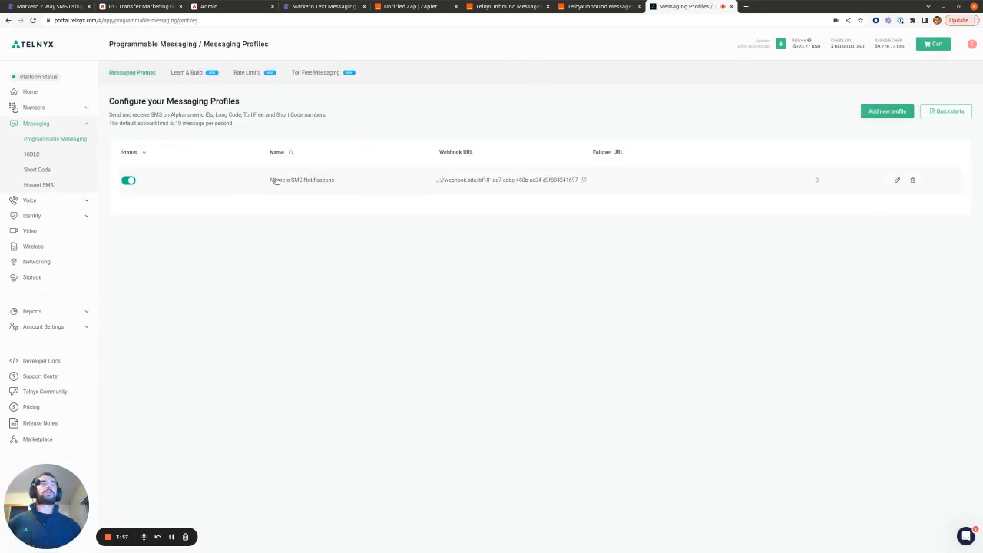
- Return to the untitled Zap in Zapier, proceed with Webhook Failover left blank, and test the Telnyx trigger
click(430, 6)
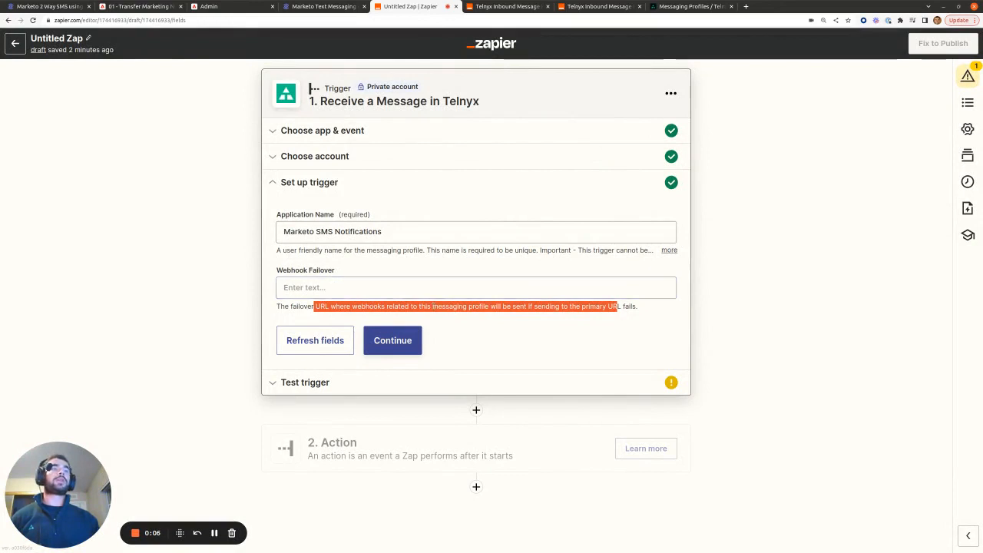
click(376, 305)
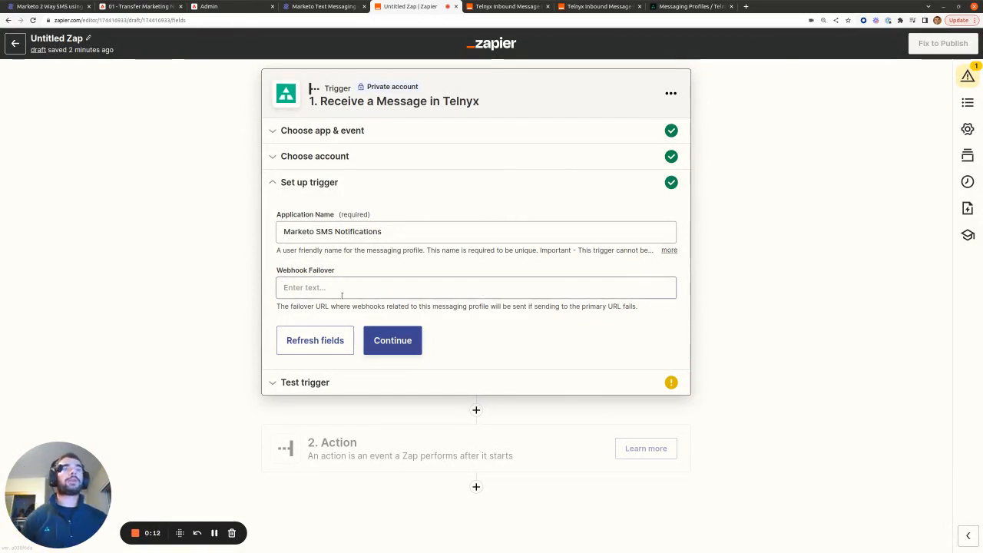
click(405, 351)
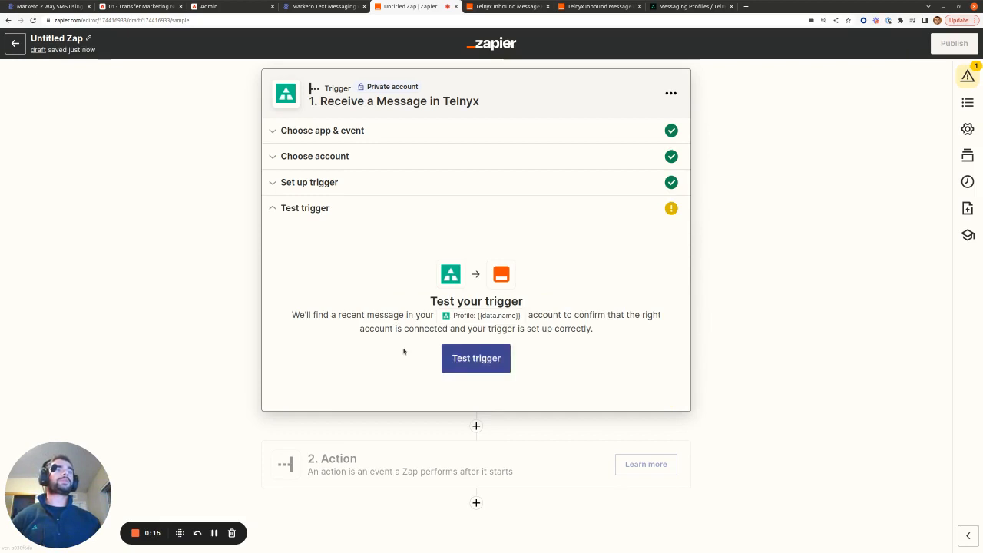
click(452, 357)
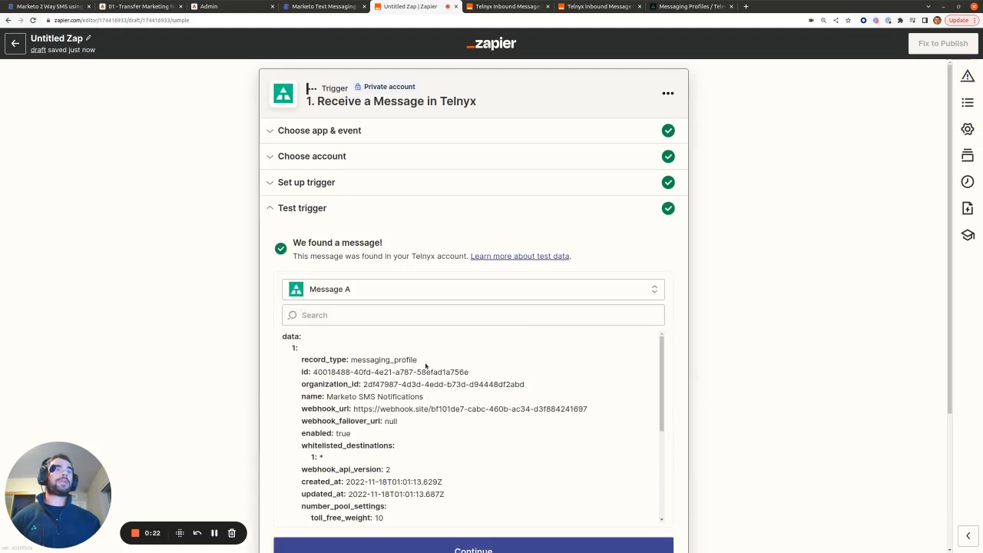
- Review the test message data, including the messaging profile name, and proceed to the Zap's action step
drag(332, 397, 415, 397)
scroll(415, 398, down, 2)
scroll(415, 398, down, 2)
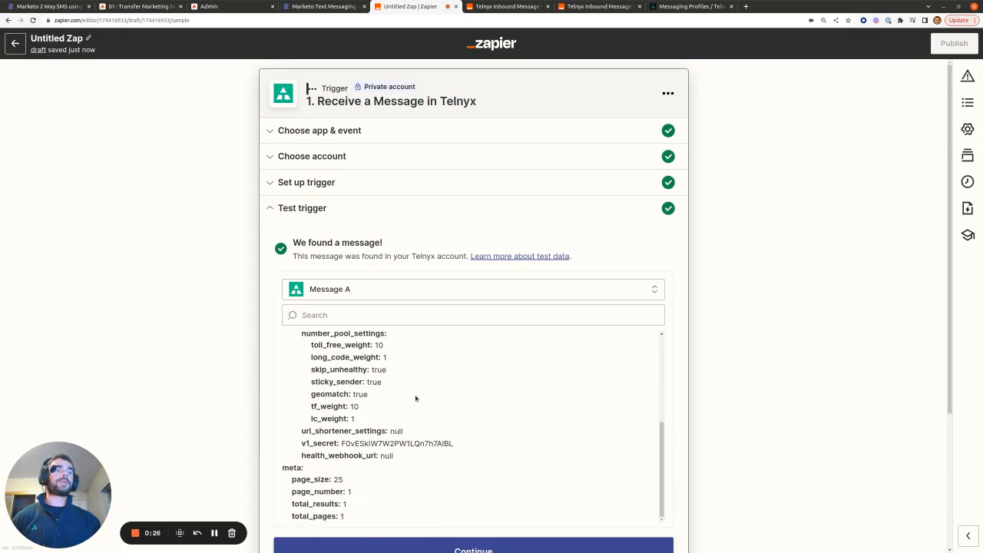
scroll(415, 398, up, 4)
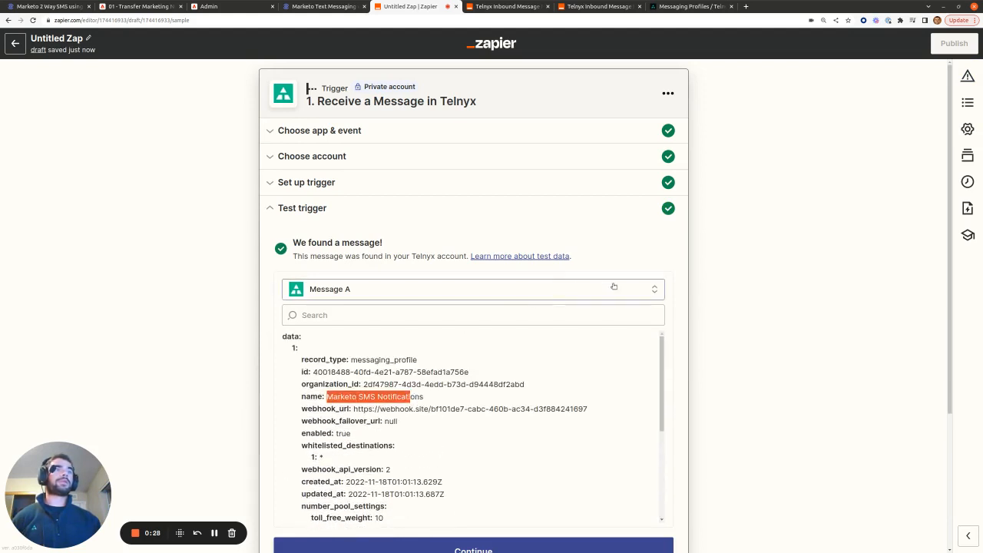
click(687, 382)
scroll(687, 382, down, 2)
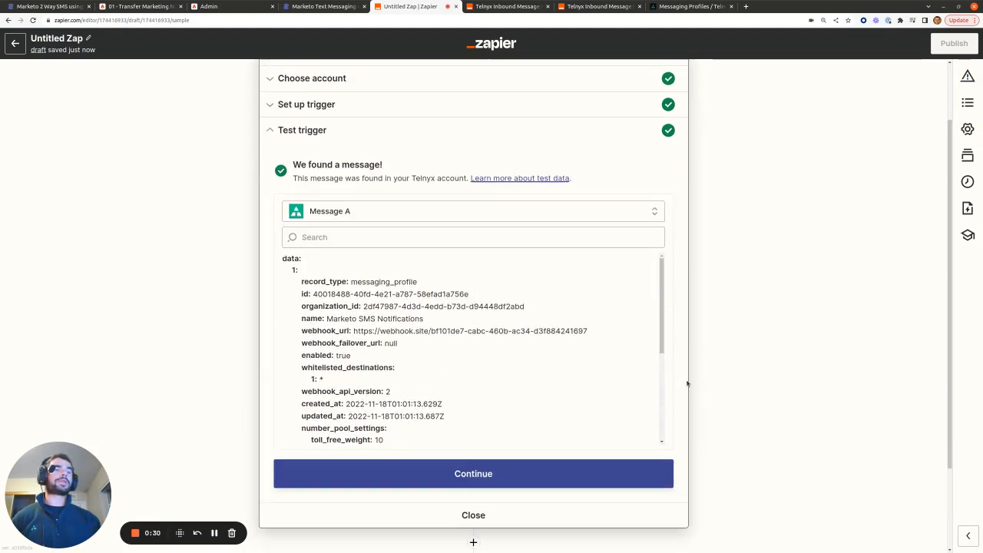
click(527, 471)
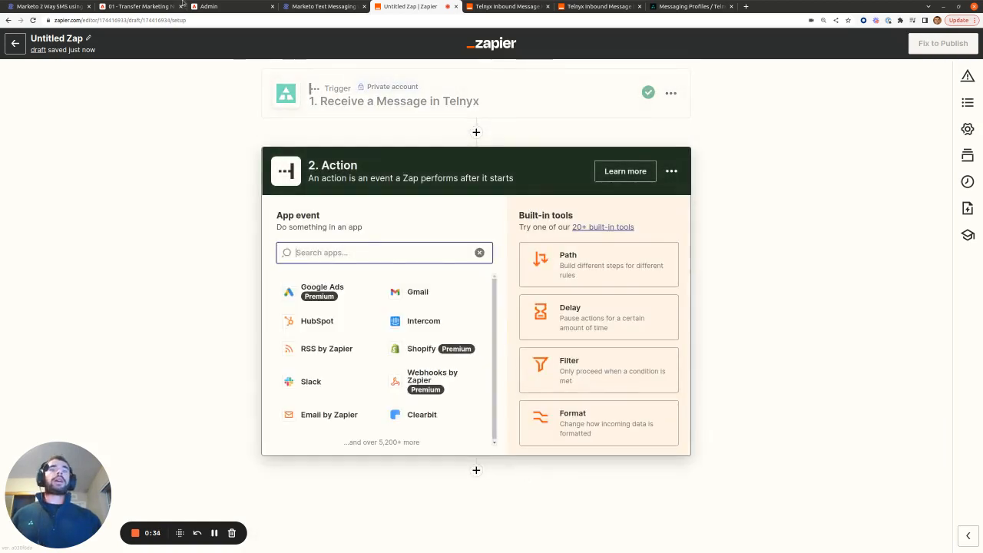
- Switch to the Marketo 2-way SMS guide, find the section on parsing inbound SMS, and open its auto-response link in a new tab
click(47, 6)
scroll(611, 286, down, 6)
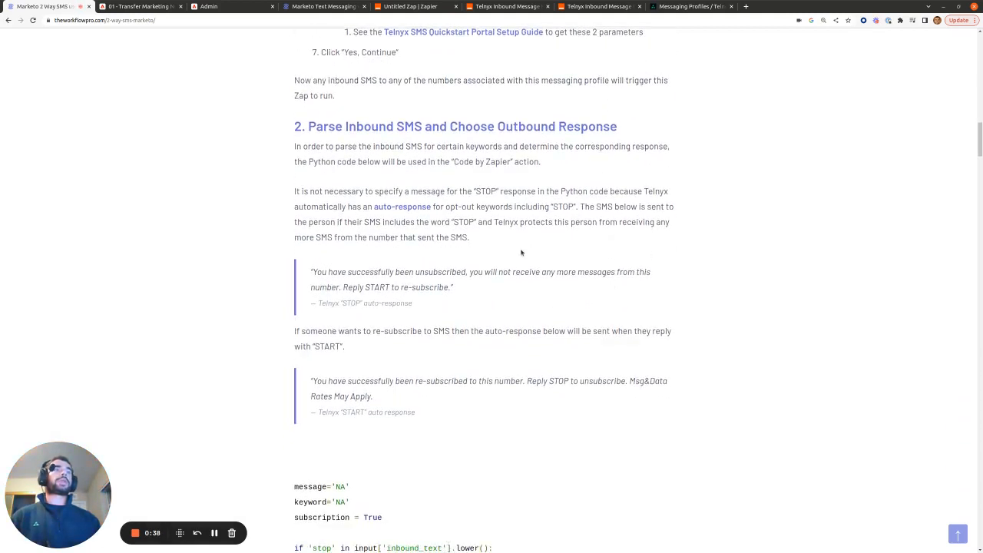
scroll(520, 253, down, 1)
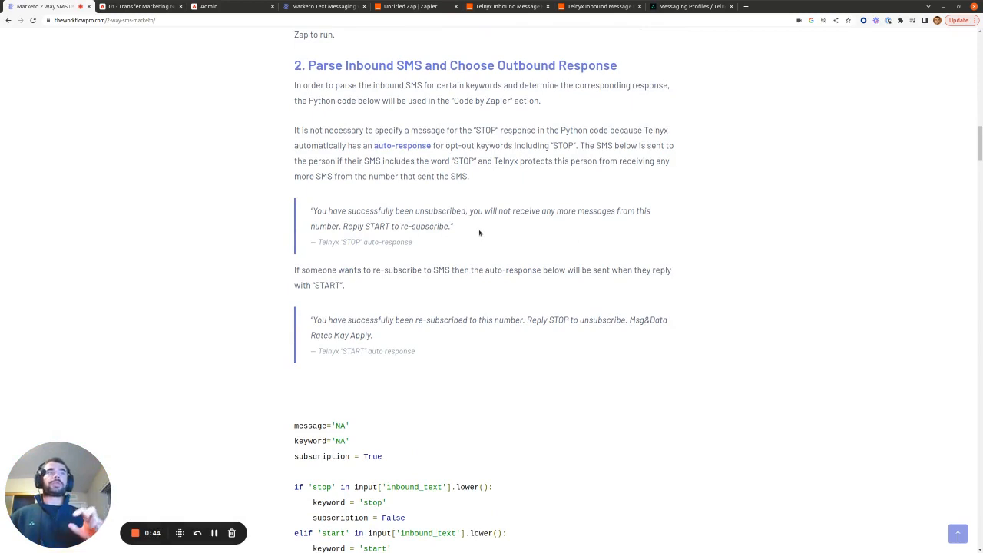
right_click(412, 145)
click(431, 157)
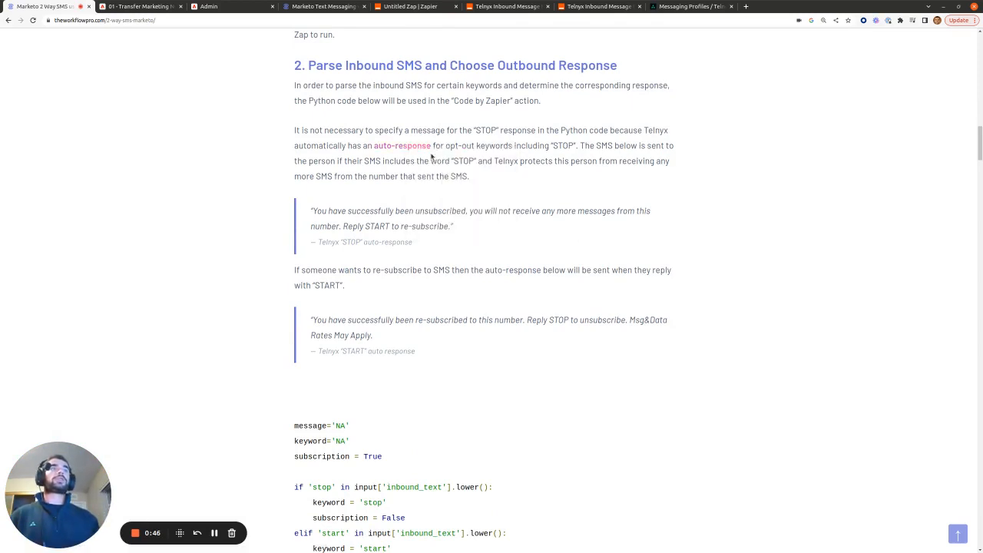
- Examine the opt-out and unblock keywords in the Auto-Responses section of the Telnyx developer documentation
click(142, 6)
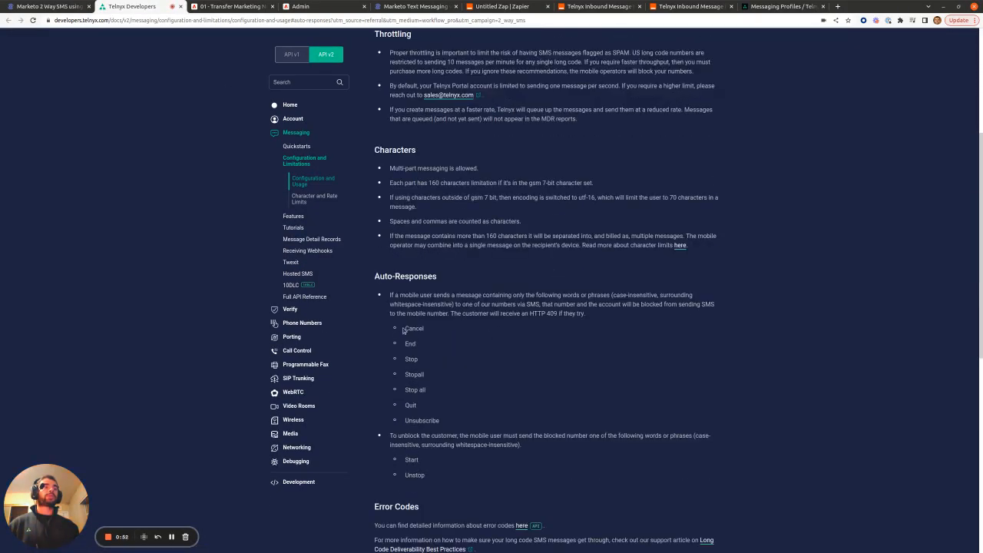
drag(404, 328, 405, 399)
scroll(441, 418, down, 2)
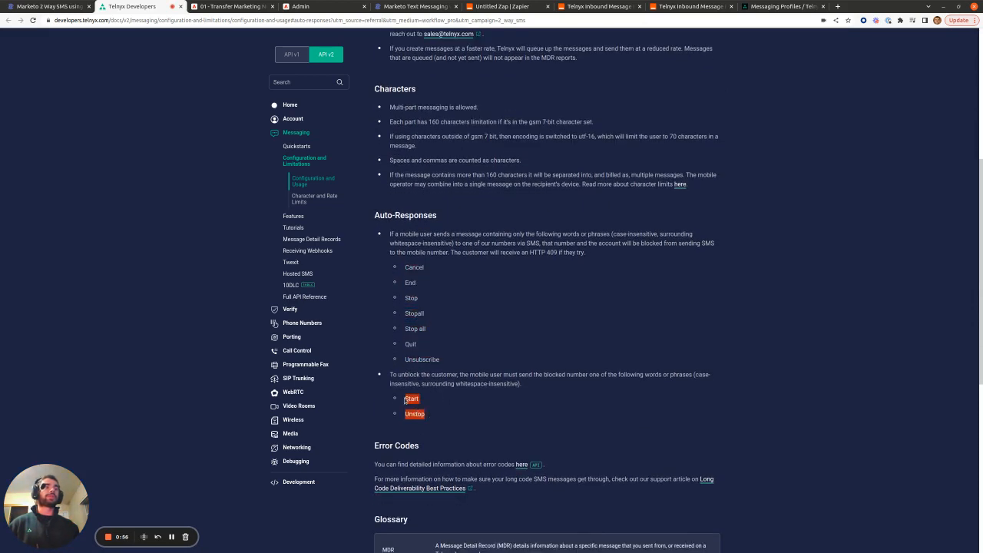
- Return to the 2-way SMS guide and read the quoted Telnyx STOP and START auto-responses above the Python code
click(61, 9)
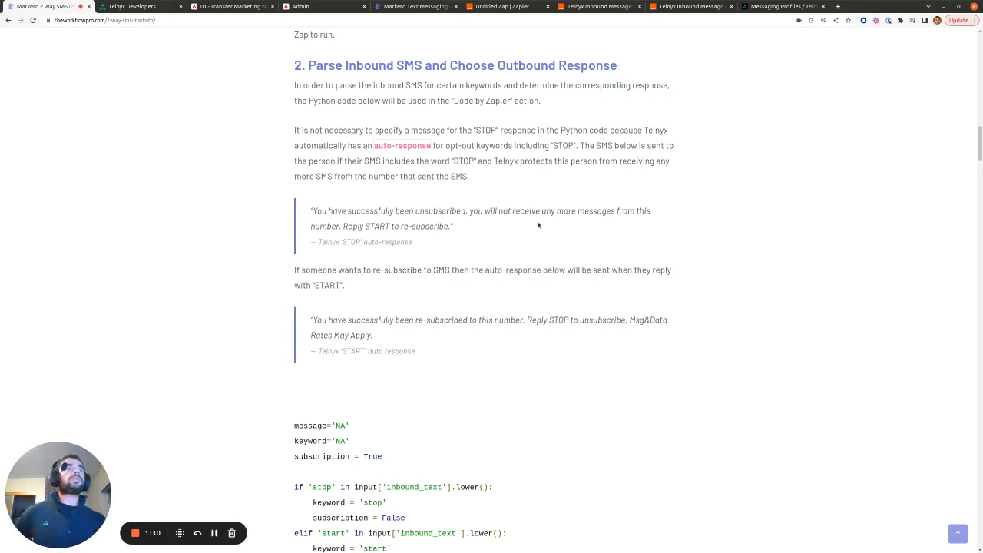
mouse_move(339, 242)
mouse_down()
mouse_move(364, 242)
mouse_move(320, 248)
mouse_up()
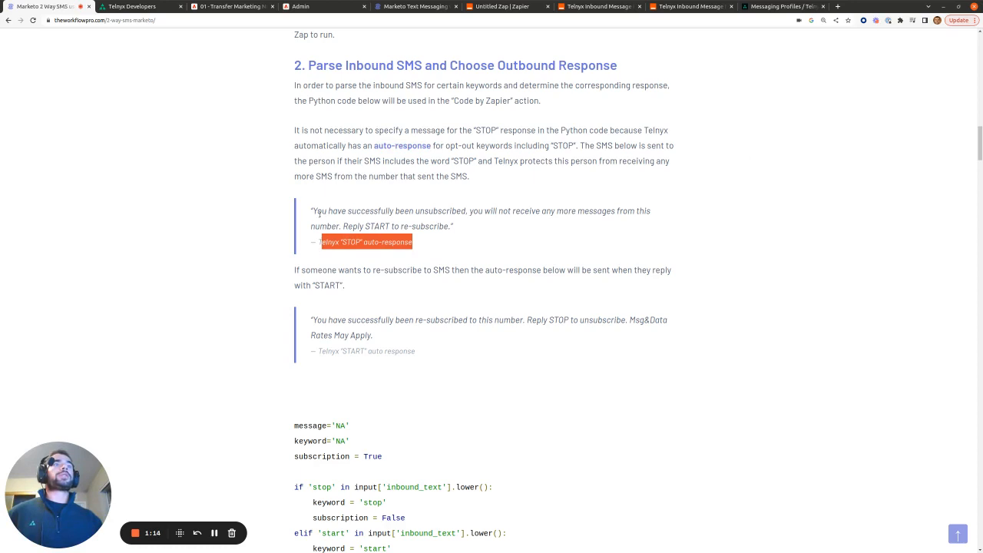
click(435, 211)
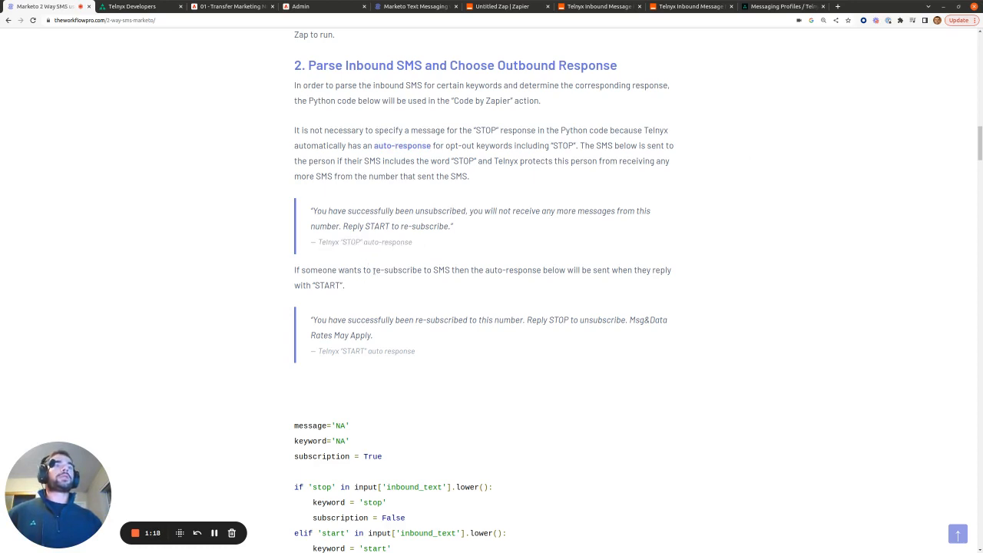
drag(313, 285, 336, 285)
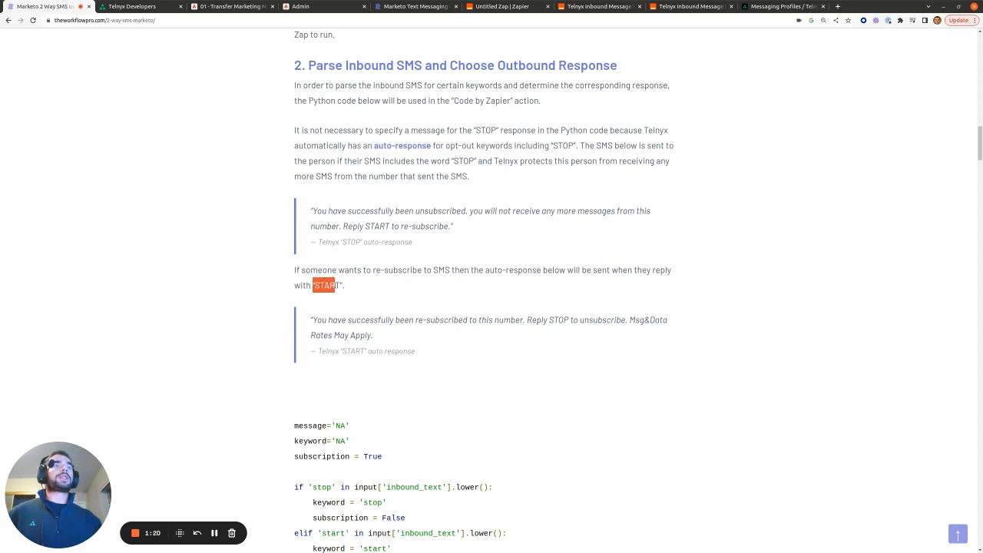
click(335, 314)
drag(314, 321, 516, 320)
scroll(453, 346, down, 1)
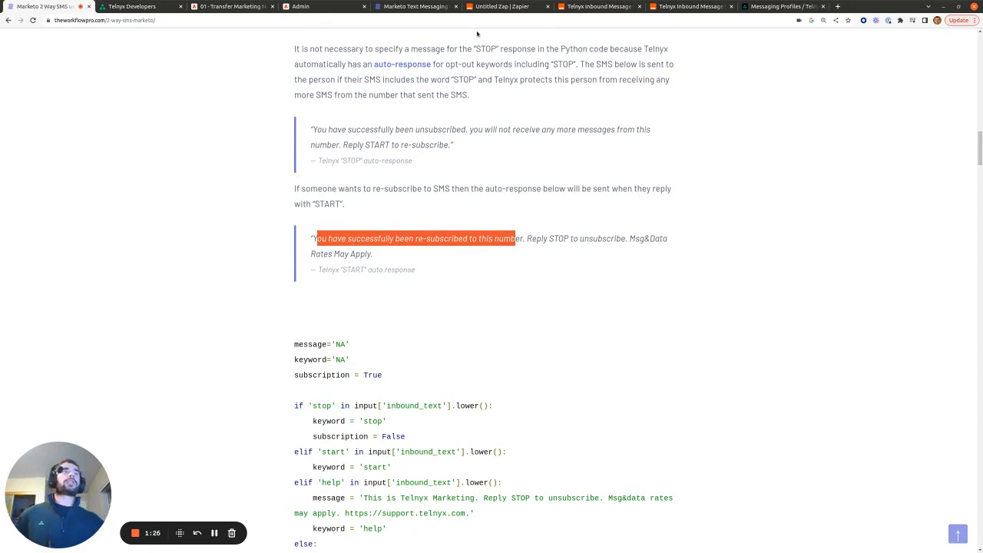
- Switch to the Telnyx Inbound Message Responder International Zap and open the action setup of step 2, Parse Inbound SMS and Choose Outbound Response
click(600, 6)
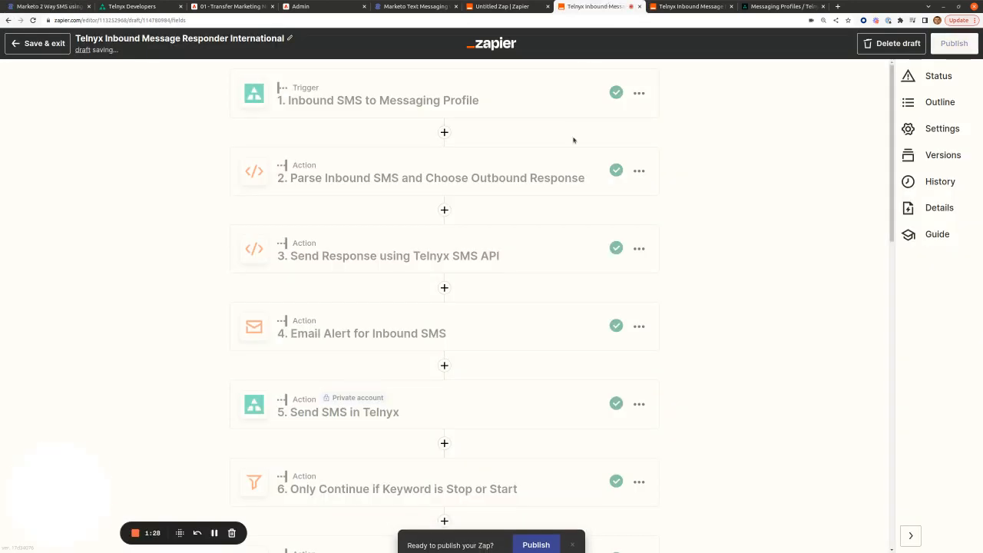
click(370, 178)
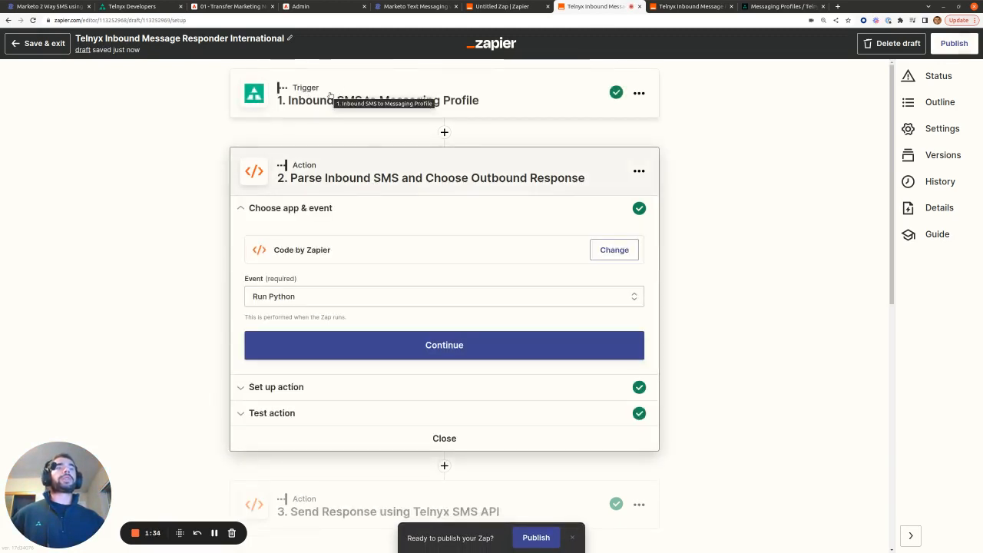
click(317, 387)
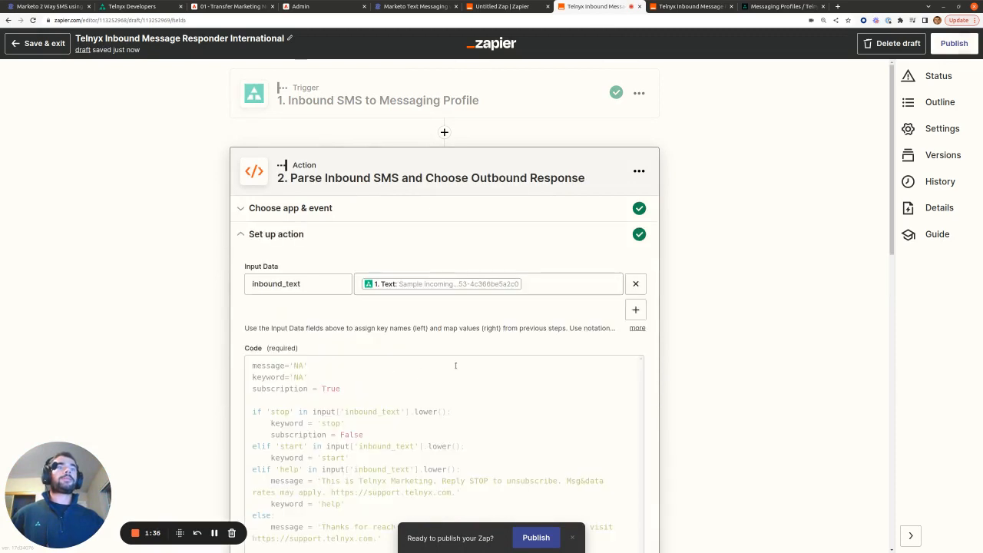
scroll(466, 357, down, 2)
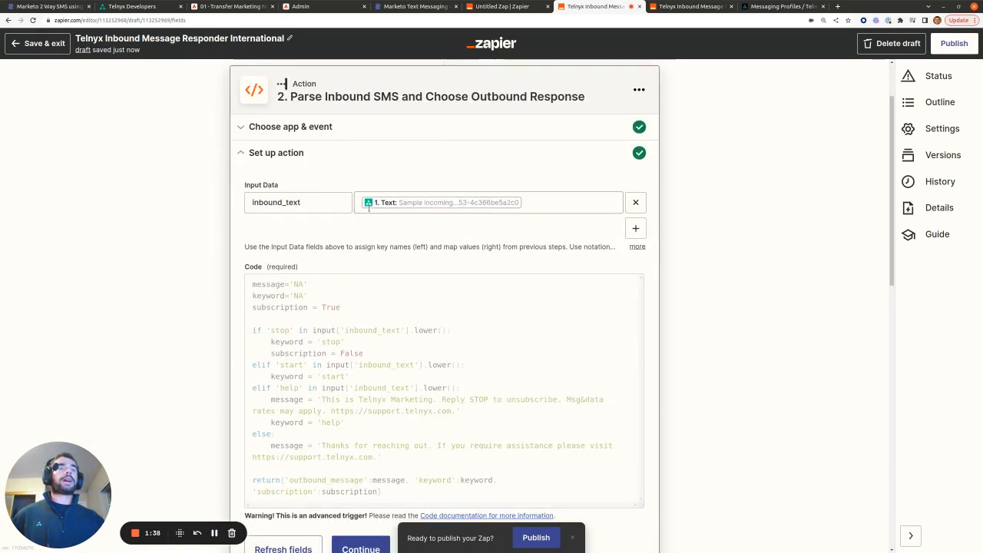
- Examine the Python code's stop, start and help branches, including the keyword assignments and the help reply message
click(423, 311)
scroll(423, 311, down, 1)
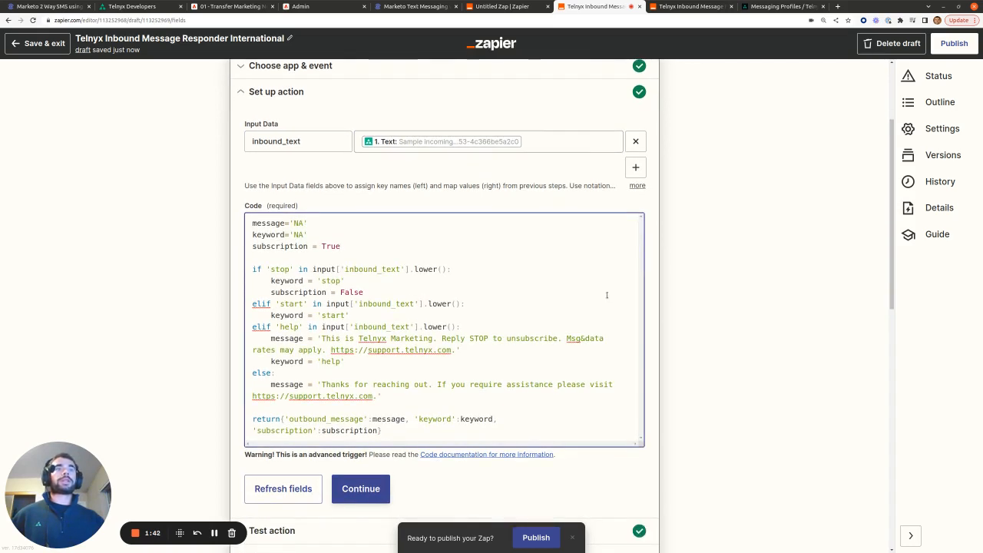
scroll(606, 295, down, 1)
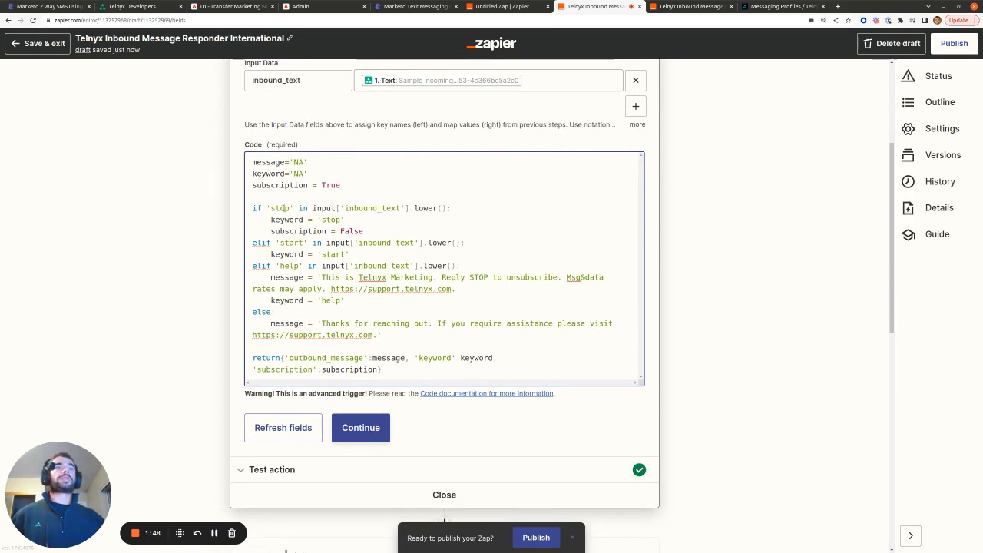
click(304, 254)
drag(350, 254, 270, 254)
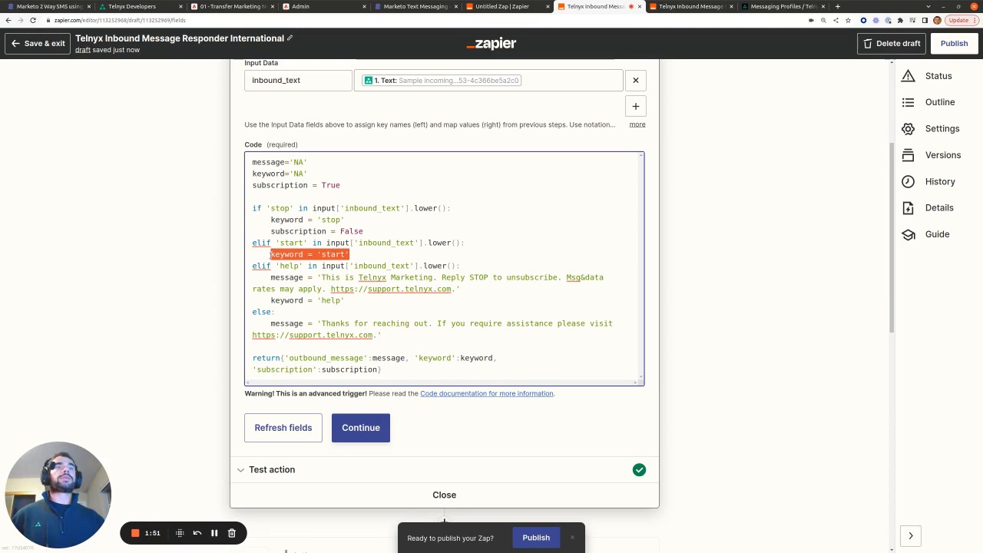
drag(345, 220, 268, 221)
click(323, 220)
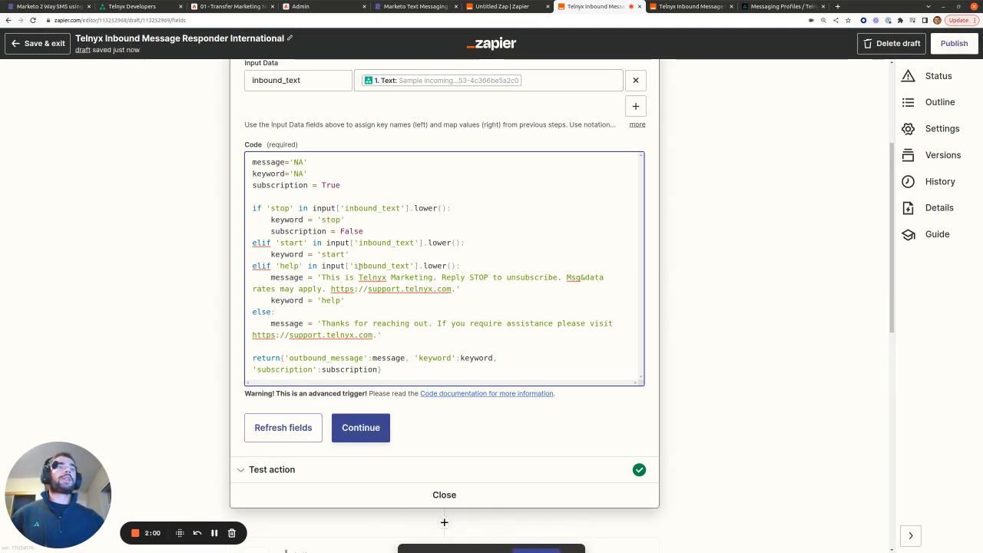
drag(270, 277, 456, 289)
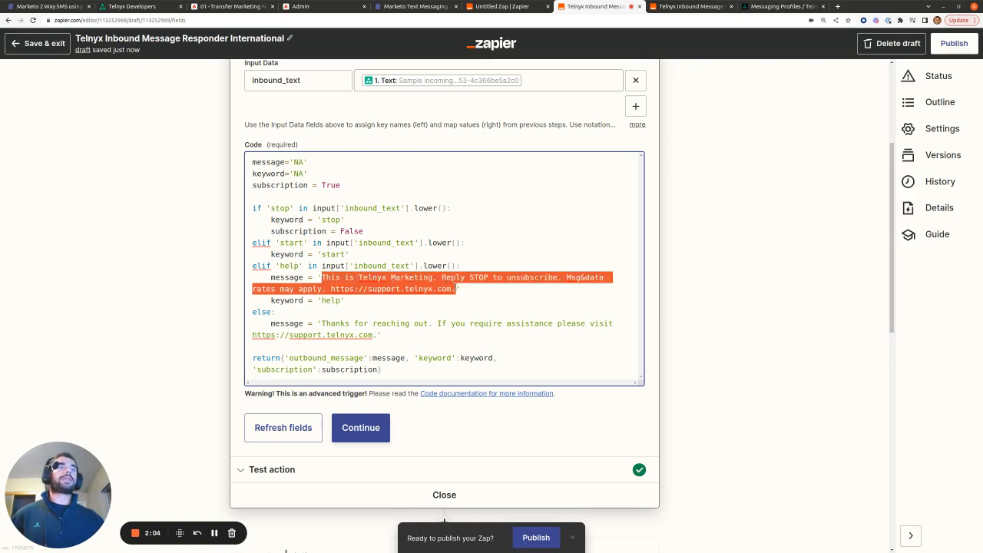
- Read the help branch's keyword assignment and the else branch's default reply message in the Python code
click(346, 300)
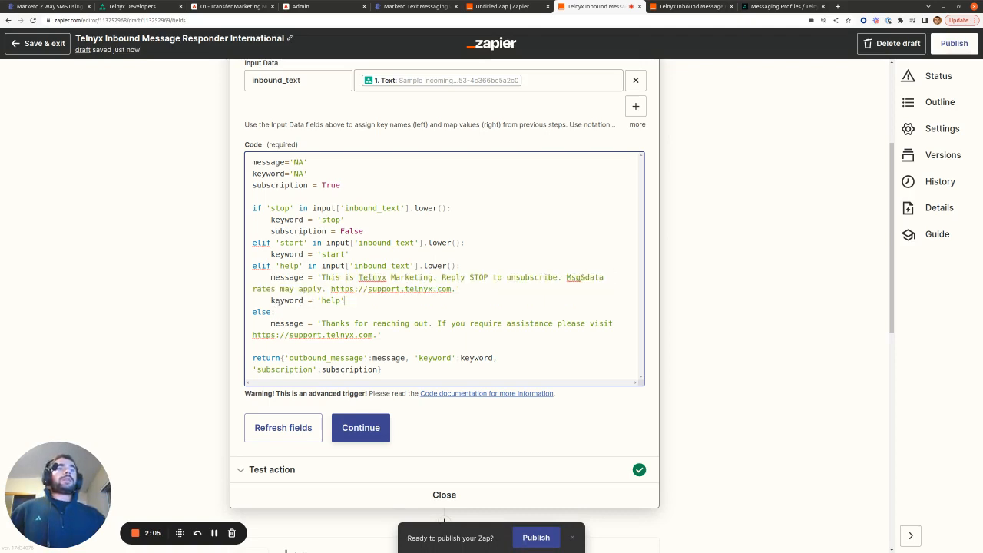
drag(271, 300, 346, 301)
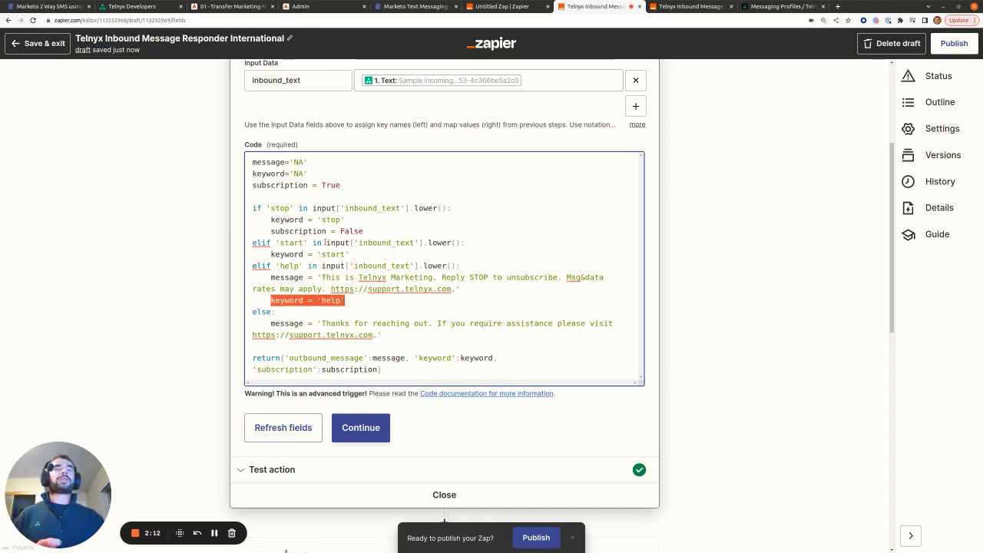
click(344, 335)
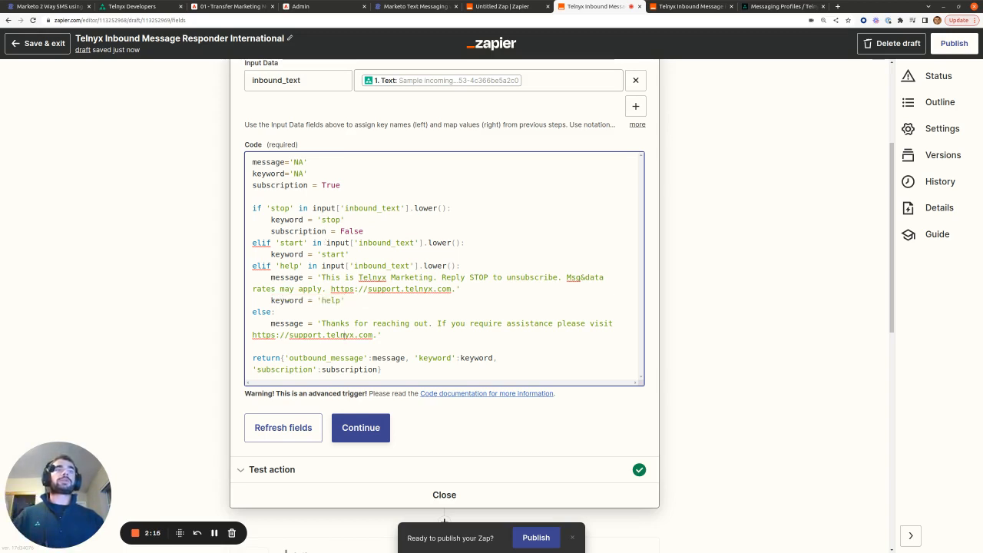
drag(321, 325, 451, 324)
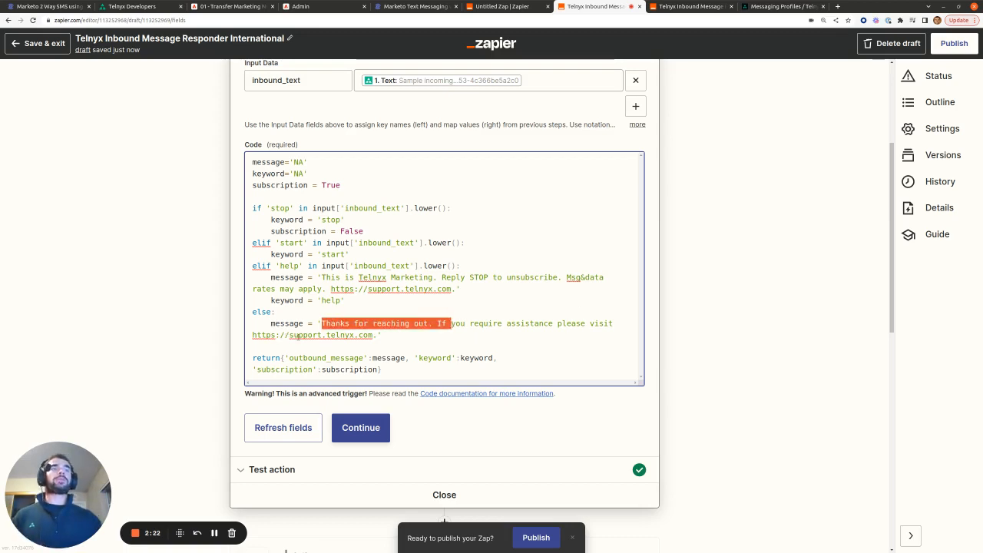
click(392, 334)
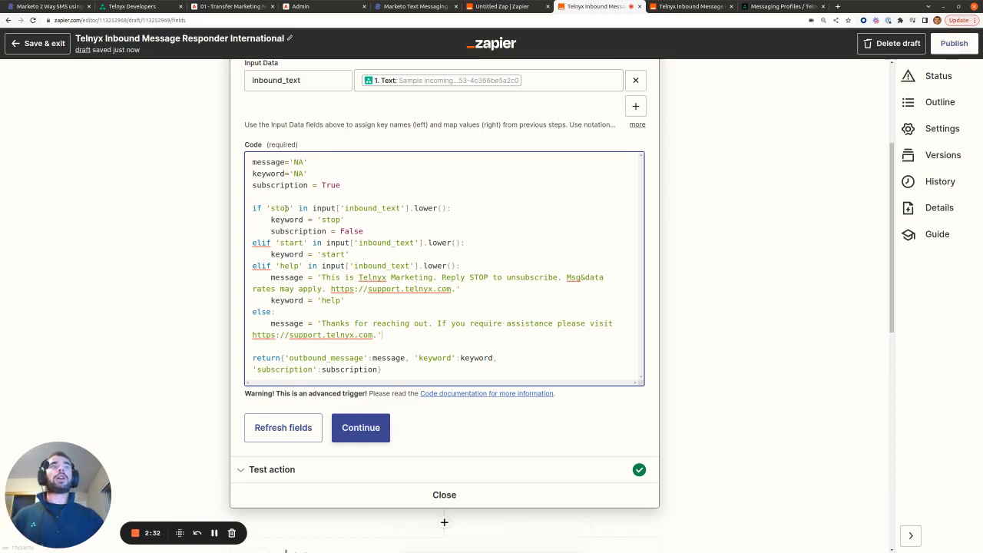
- Examine how the code's stop condition checks for the keyword in the lowercased inbound text
drag(310, 208, 453, 208)
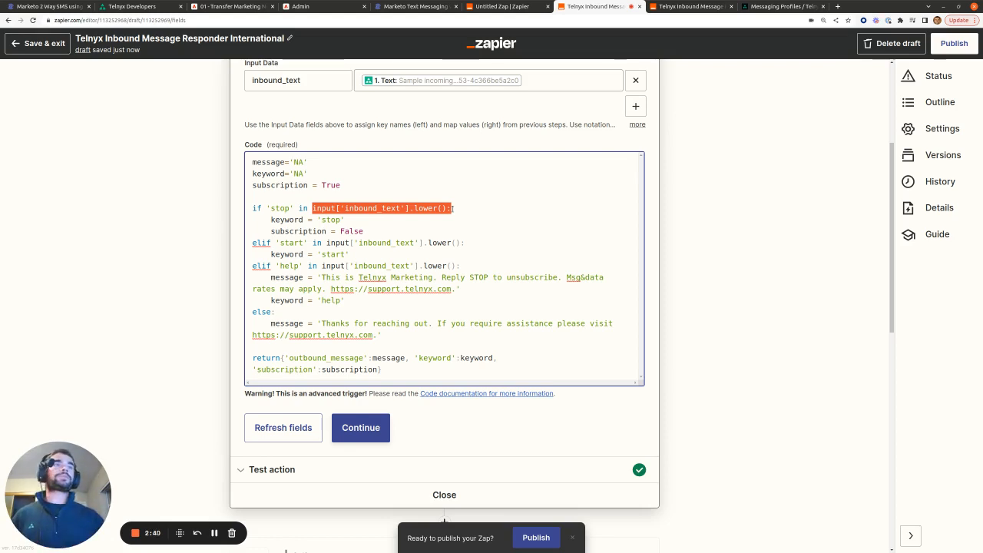
click(417, 208)
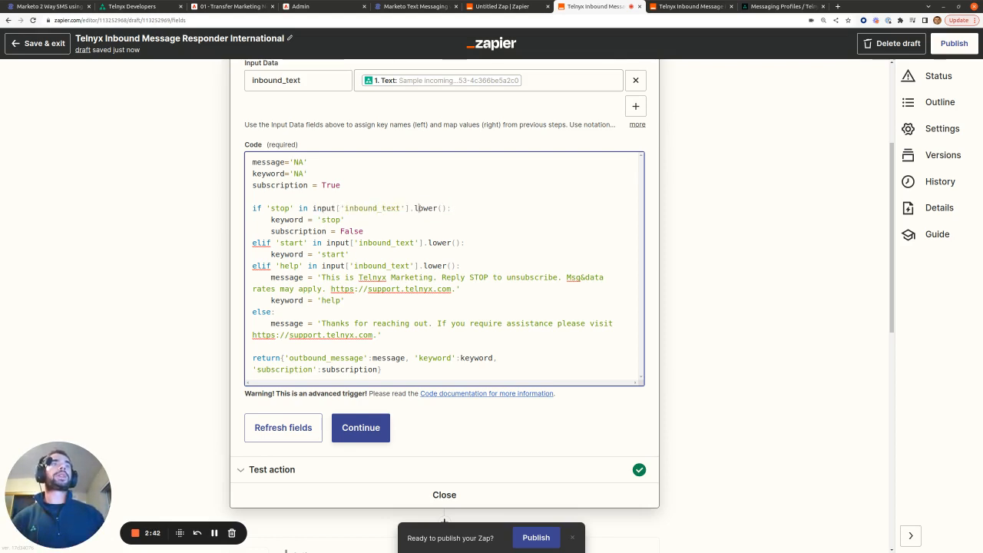
drag(313, 208, 447, 208)
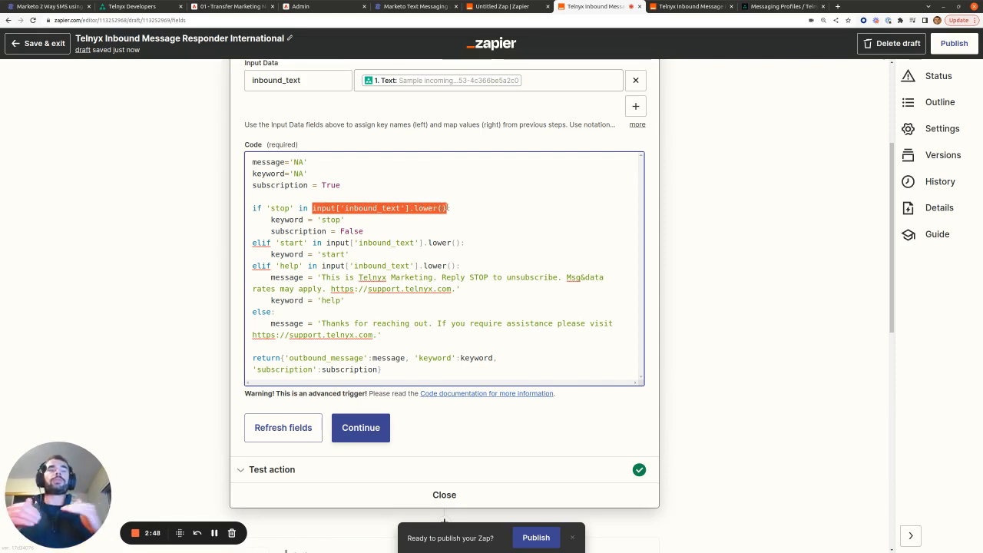
drag(267, 207, 294, 208)
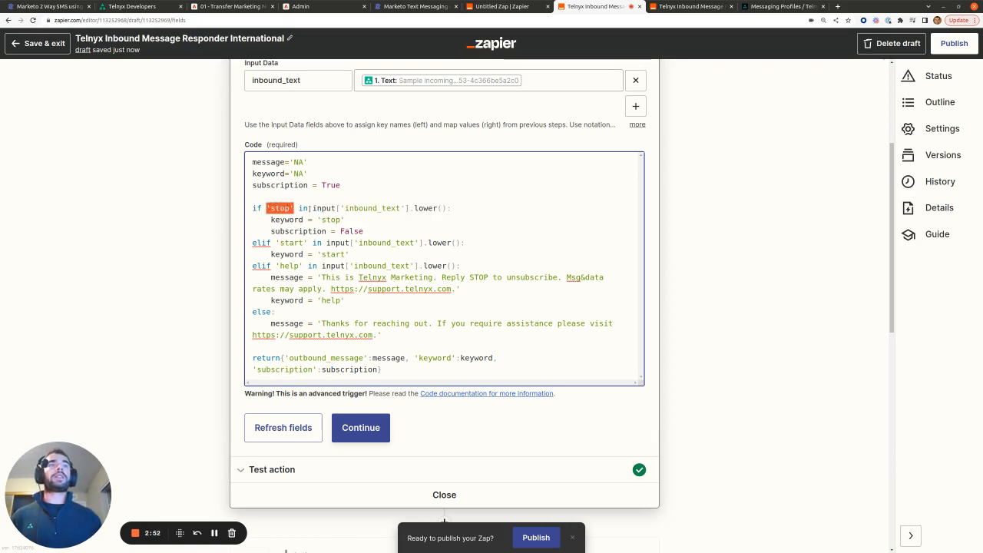
drag(313, 208, 447, 208)
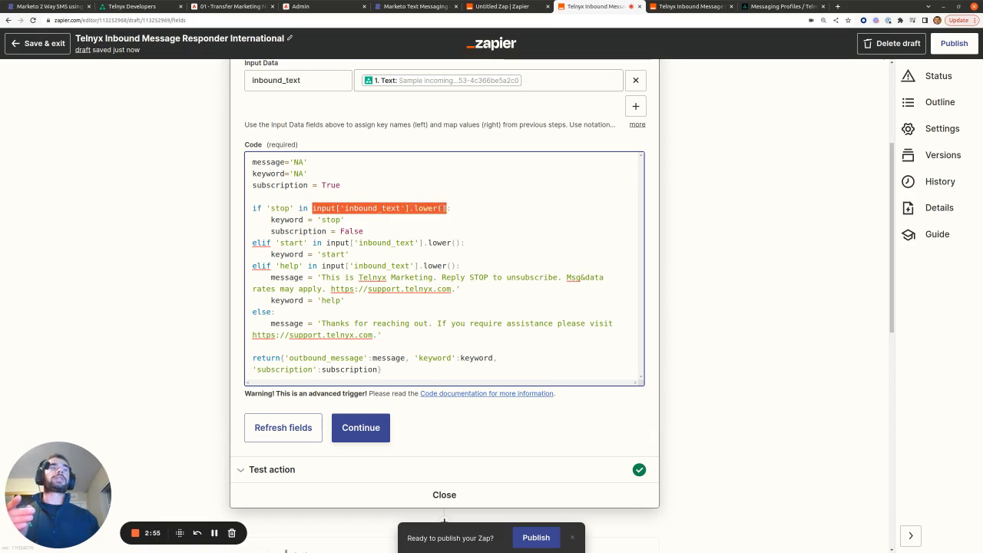
click(441, 265)
key(ctrl+a)
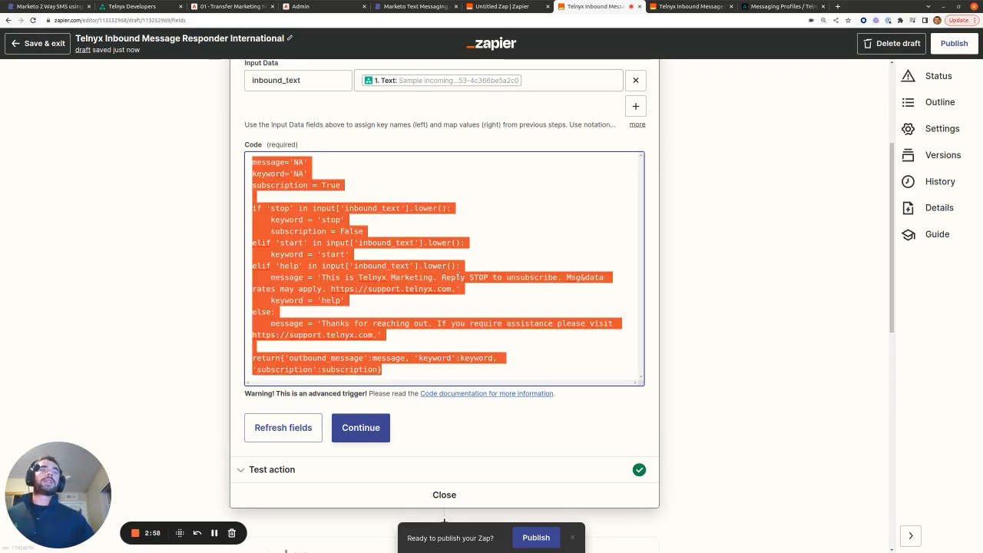
click(472, 323)
- Inspect the message and keyword values in the return statement and the Stop or Start filter among the following actions
scroll(473, 322, down, 2)
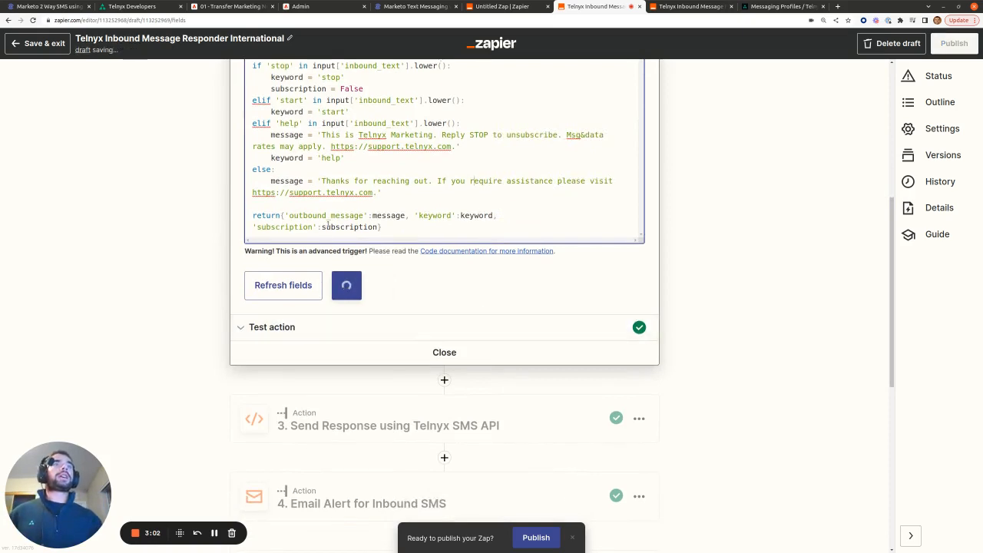
drag(372, 216, 405, 216)
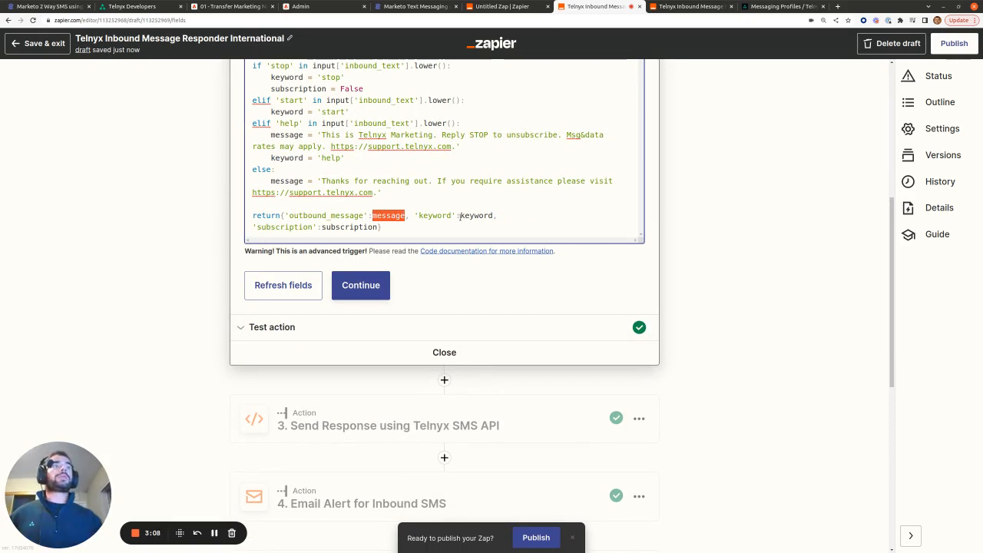
drag(459, 215, 493, 216)
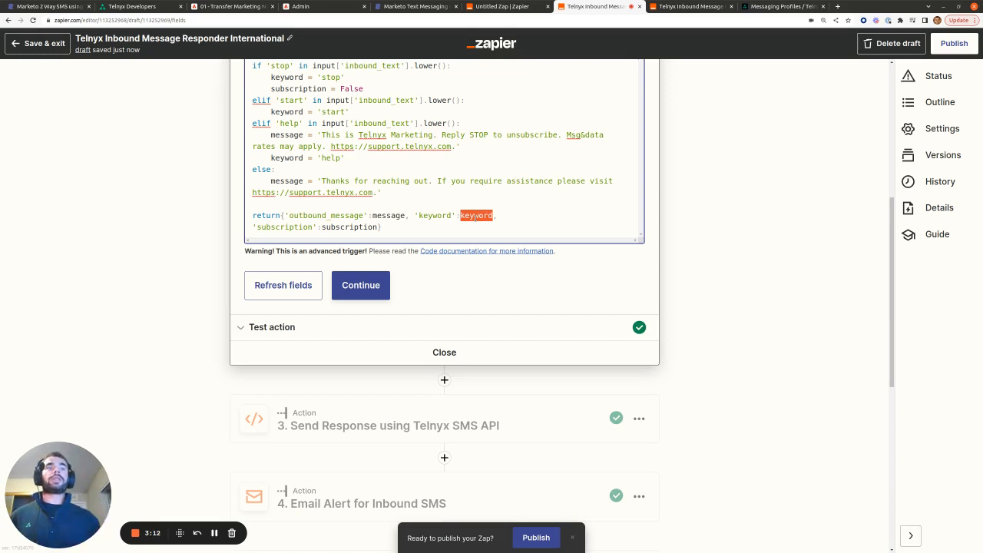
scroll(527, 314, down, 5)
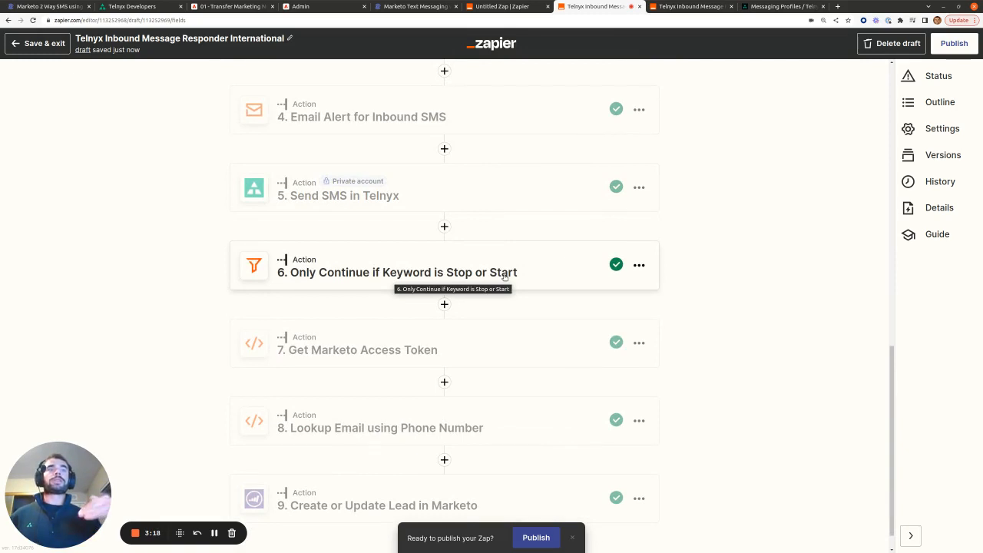
scroll(368, 449, up, 5)
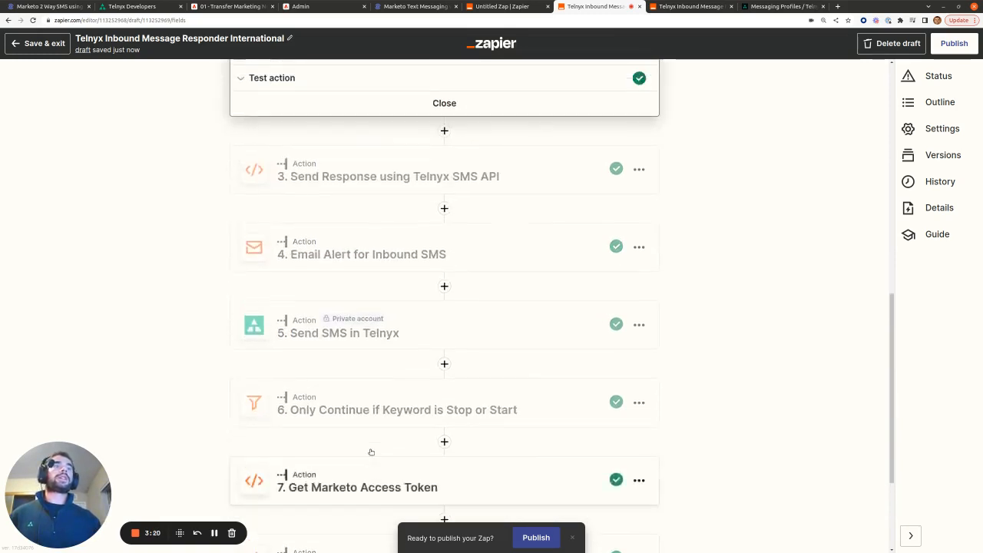
scroll(371, 451, up, 2)
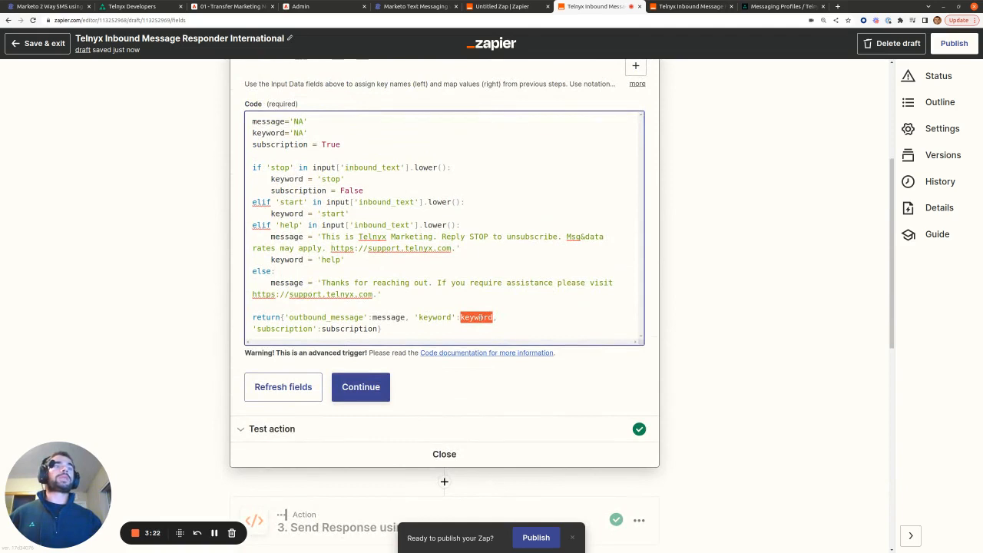
scroll(420, 298, down, 1)
click(387, 309)
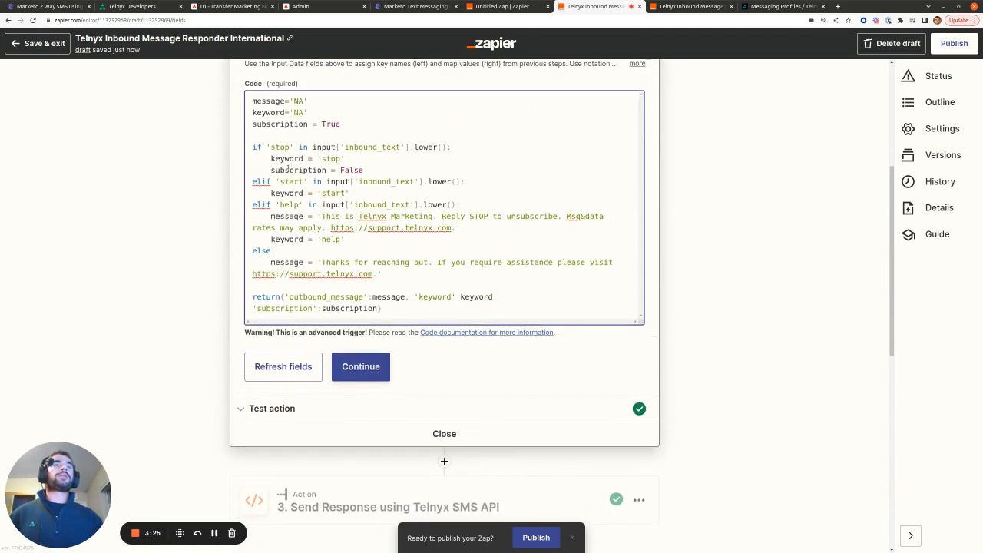
- Trace the subscription variable through the code, from its default and stop-branch assignments to the return statement
drag(253, 123, 340, 123)
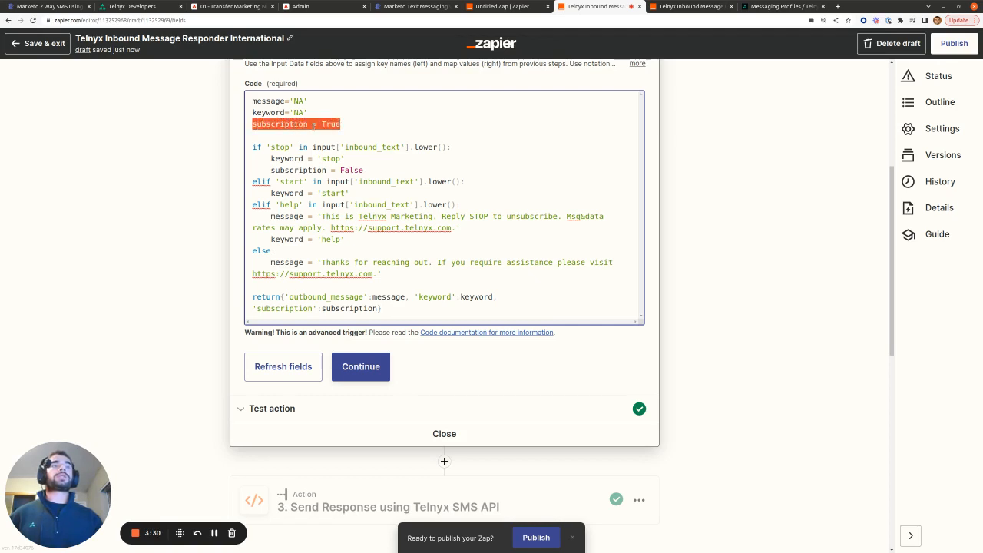
click(303, 159)
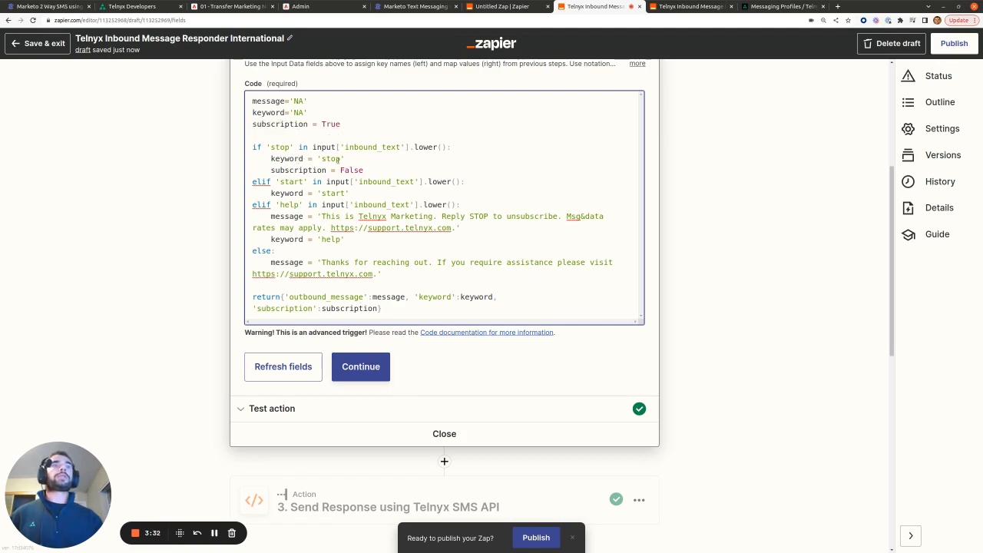
double_click(350, 170)
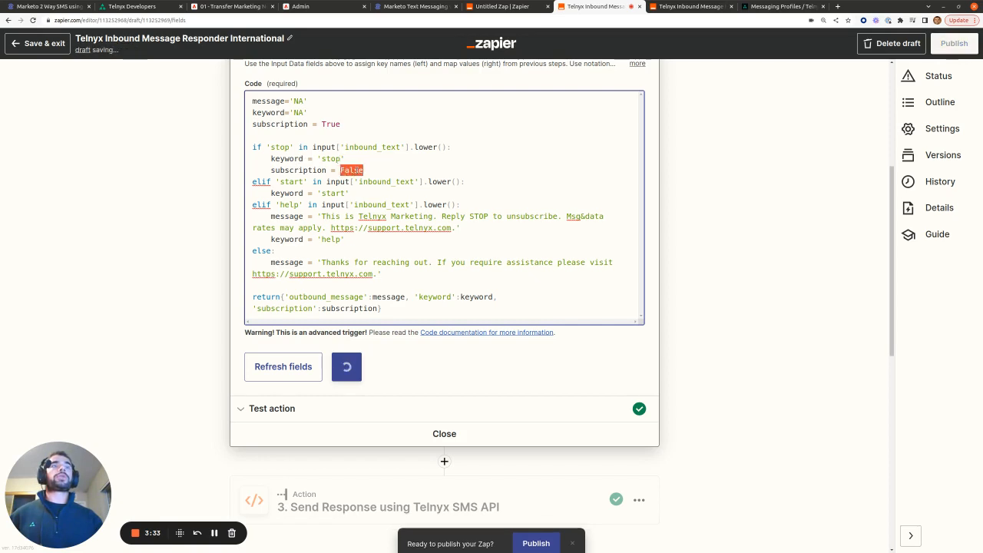
double_click(315, 171)
key(ctrl+a)
click(358, 170)
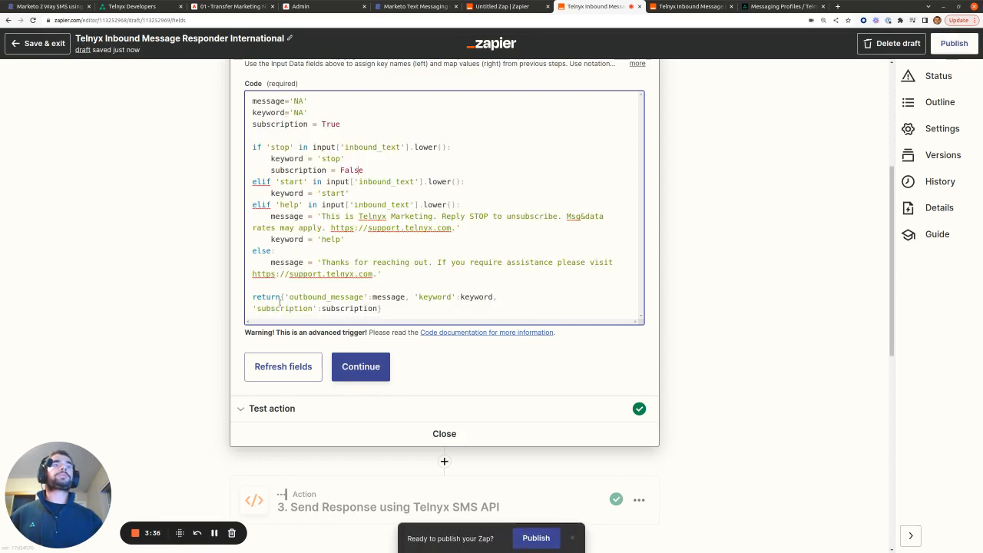
drag(253, 307, 381, 309)
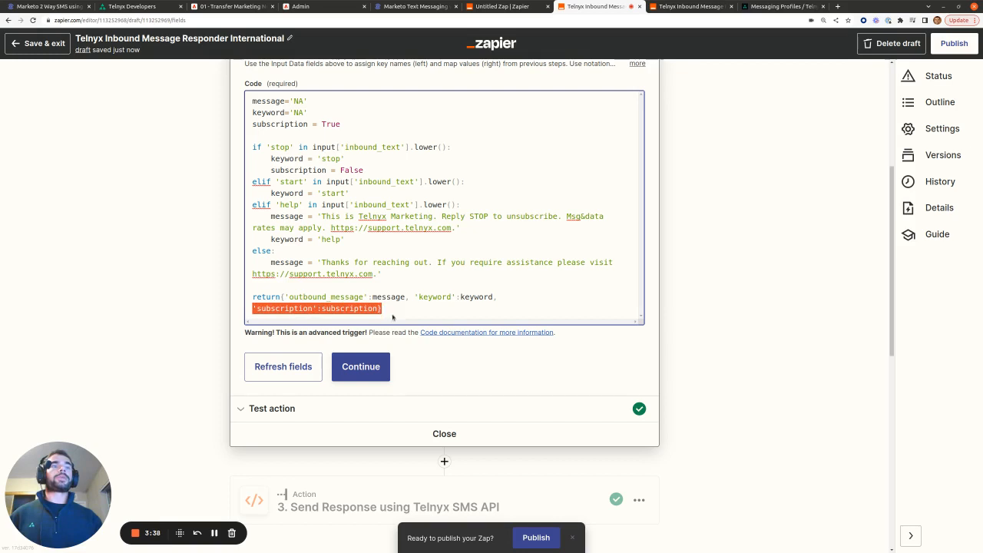
- Look over the remaining actions, close step 2 and return to the start of the Zap's step list
scroll(430, 333, down, 10)
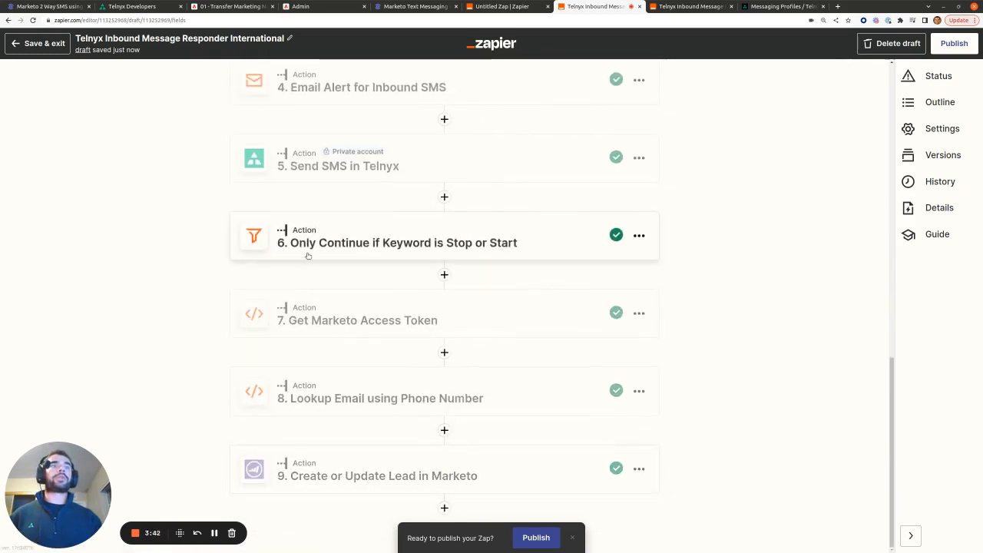
scroll(345, 322, up, 4)
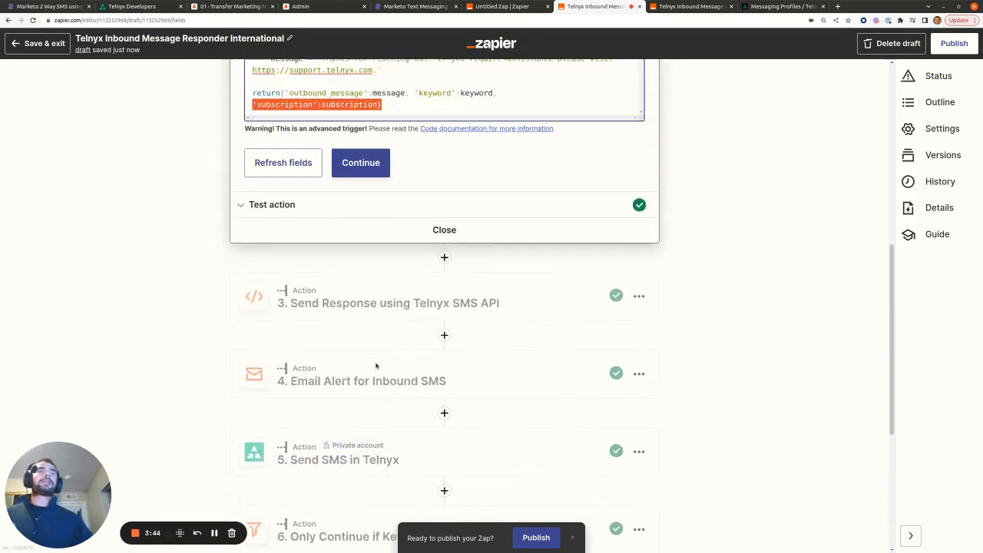
scroll(376, 366, up, 5)
click(421, 424)
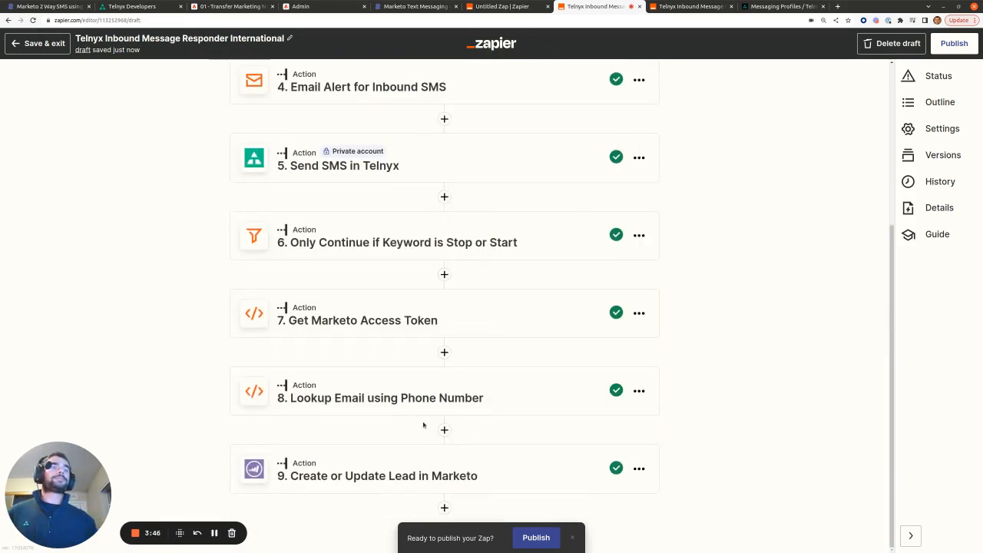
scroll(351, 227, up, 3)
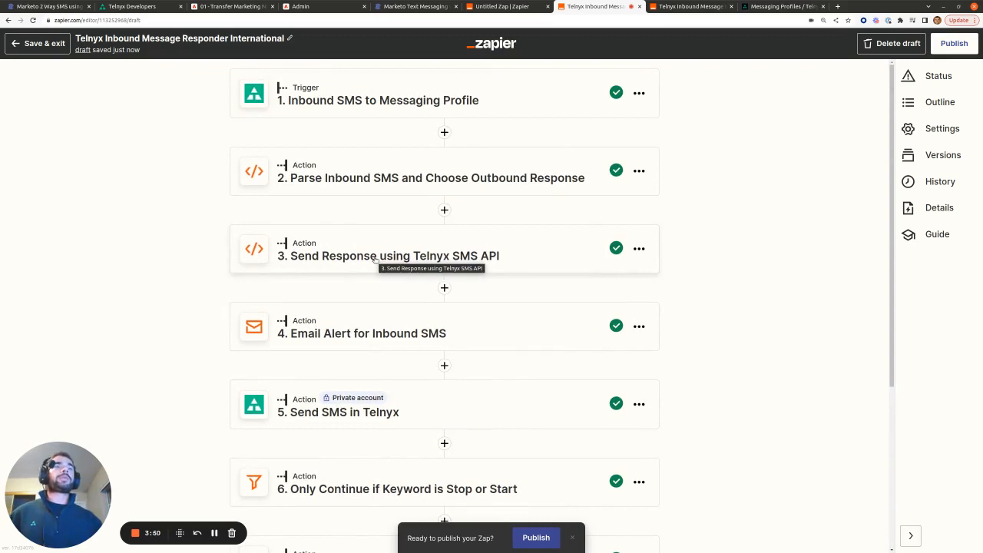
- Open the action setup of step 3, Send Response using Telnyx SMS API, and review its input data and Python code
click(375, 259)
click(305, 465)
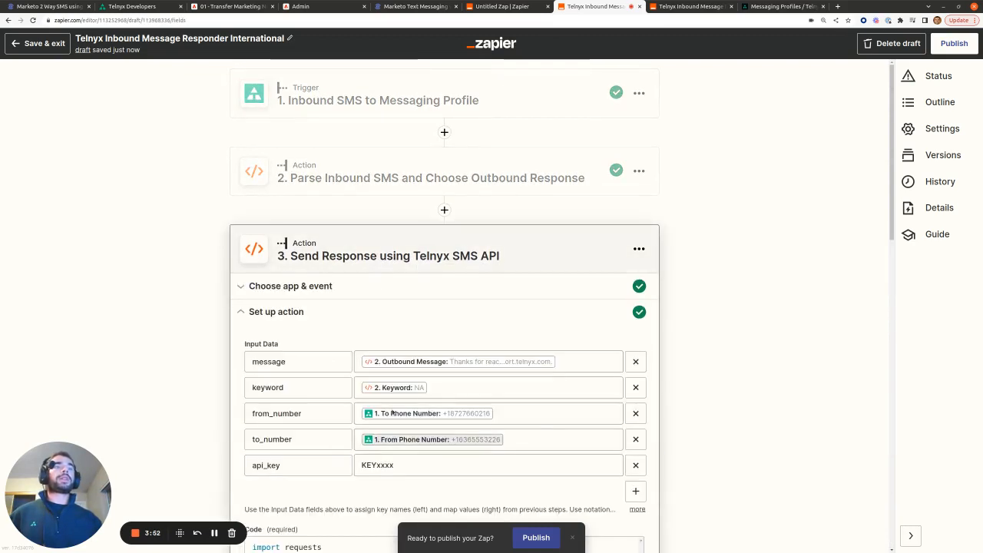
scroll(391, 412, down, 4)
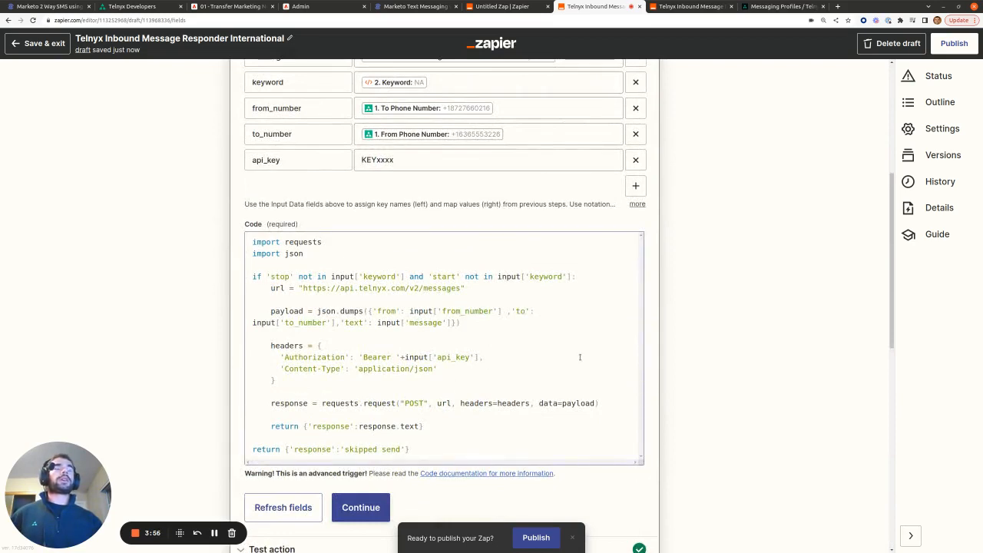
scroll(580, 357, up, 3)
scroll(579, 358, down, 7)
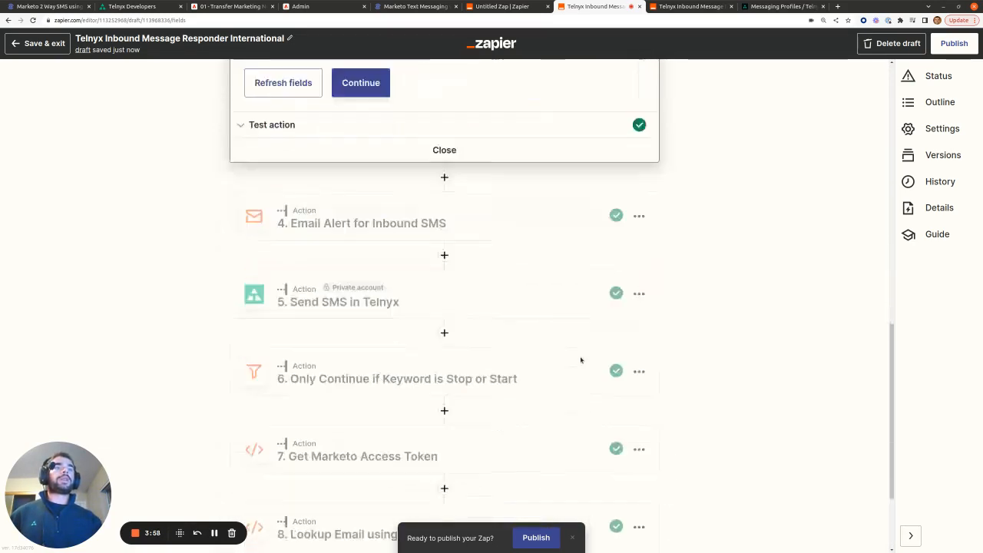
- Open the action setup of step 5, Send SMS in Telnyx, and review its source number, destination number and message content
click(414, 269)
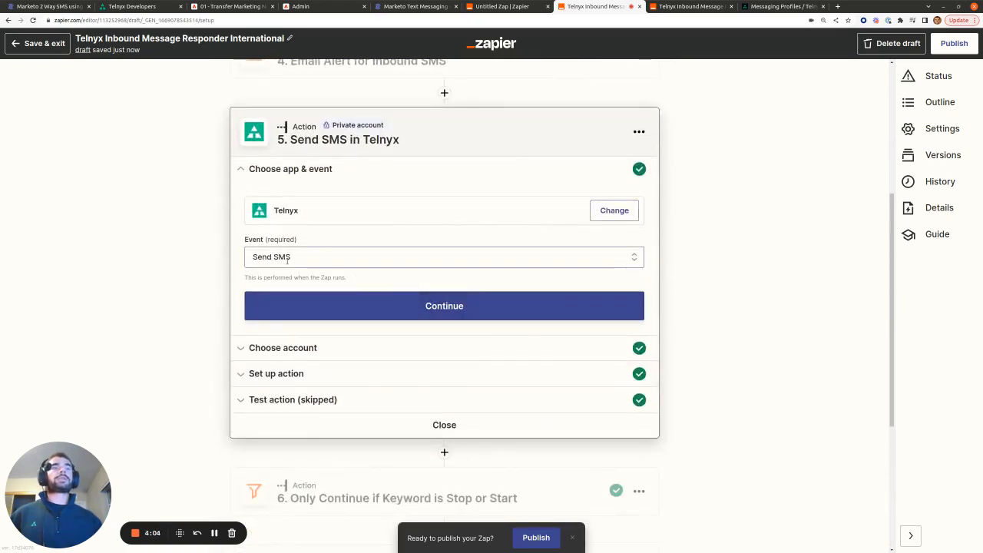
click(299, 306)
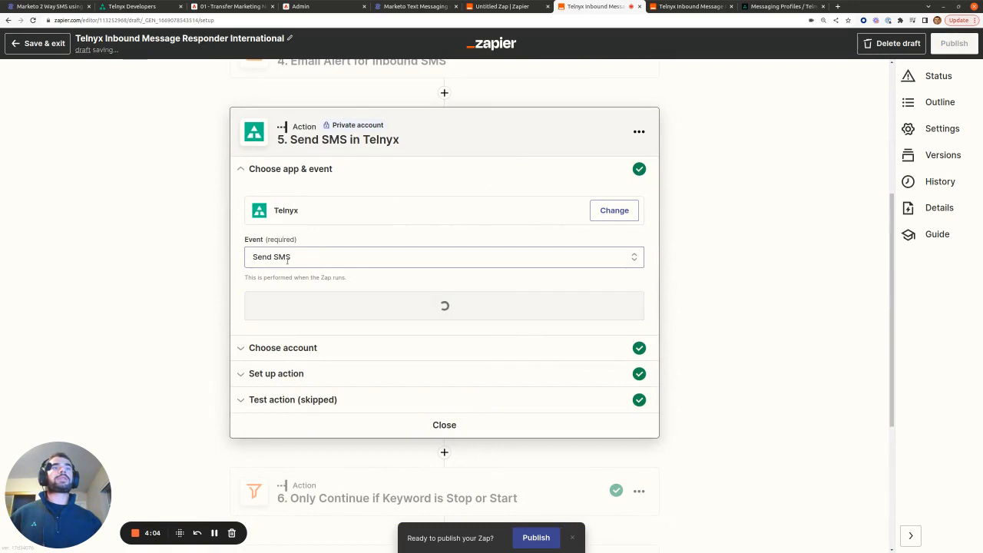
click(315, 376)
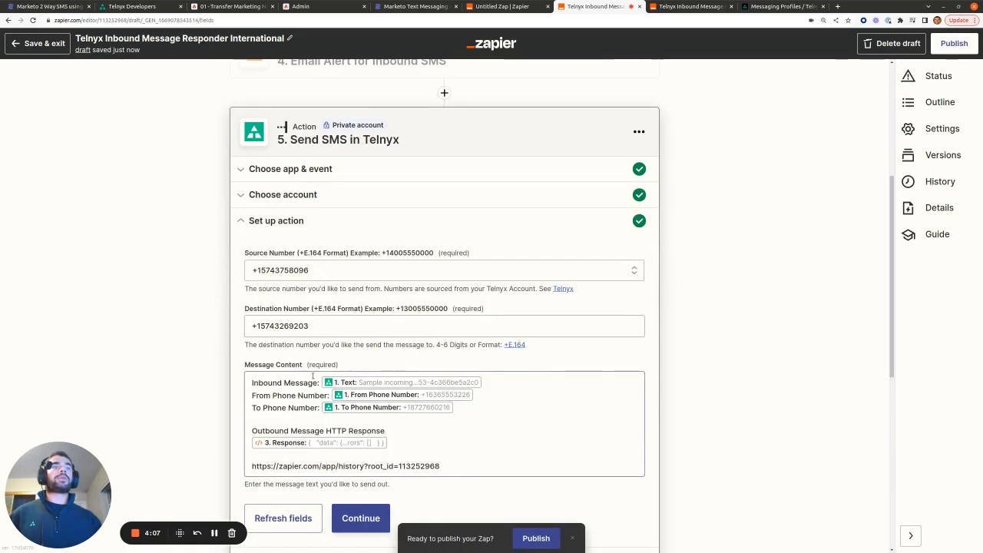
click(269, 325)
click(490, 341)
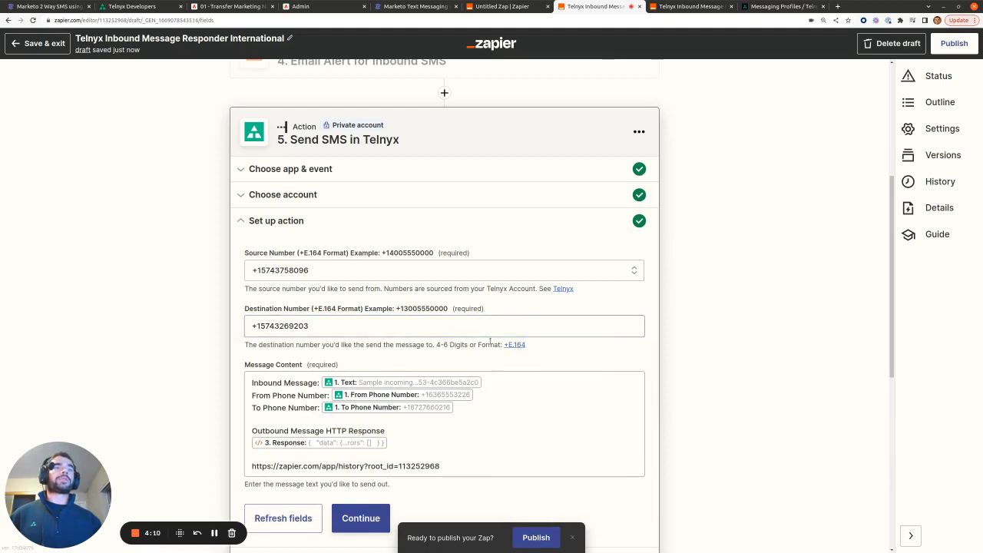
scroll(490, 341, down, 2)
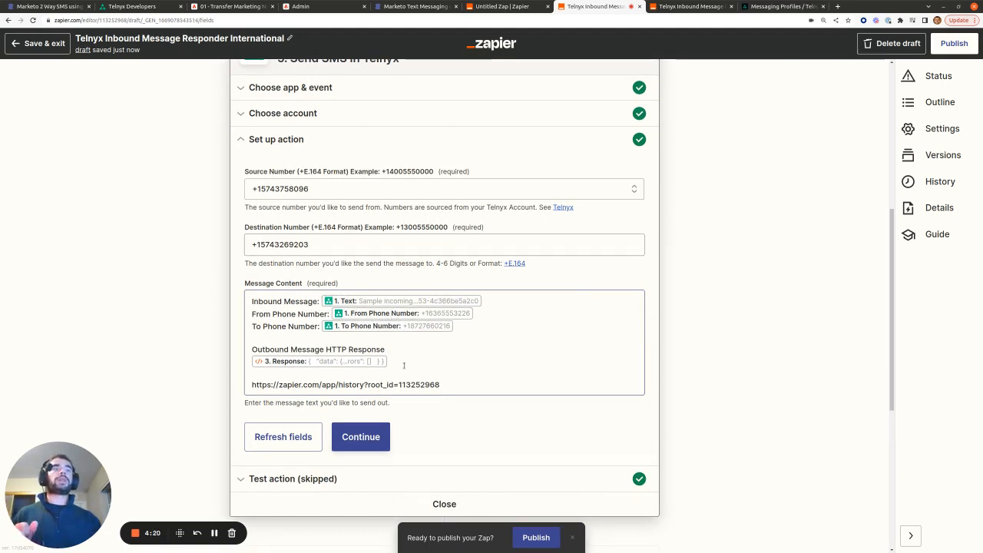
- Examine the outbound HTTP response part of step 5's message, then review its connected account and its app and event settings
drag(404, 364, 241, 351)
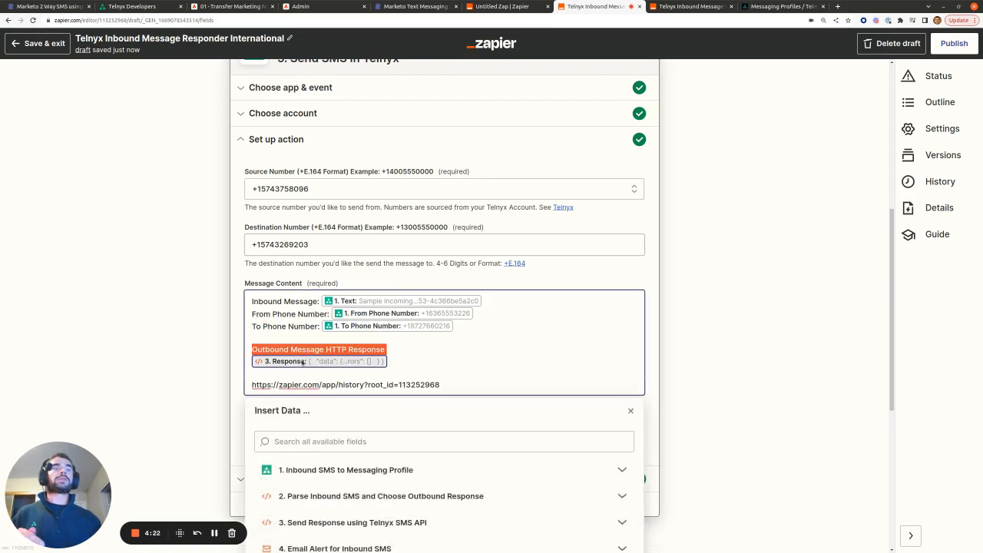
scroll(316, 357, up, 5)
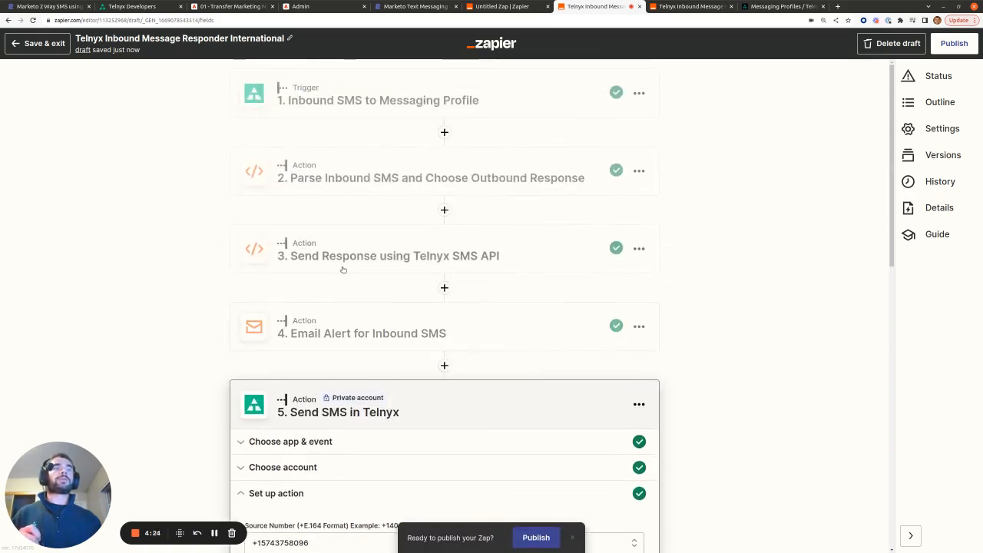
scroll(386, 408, down, 2)
scroll(386, 408, down, 2)
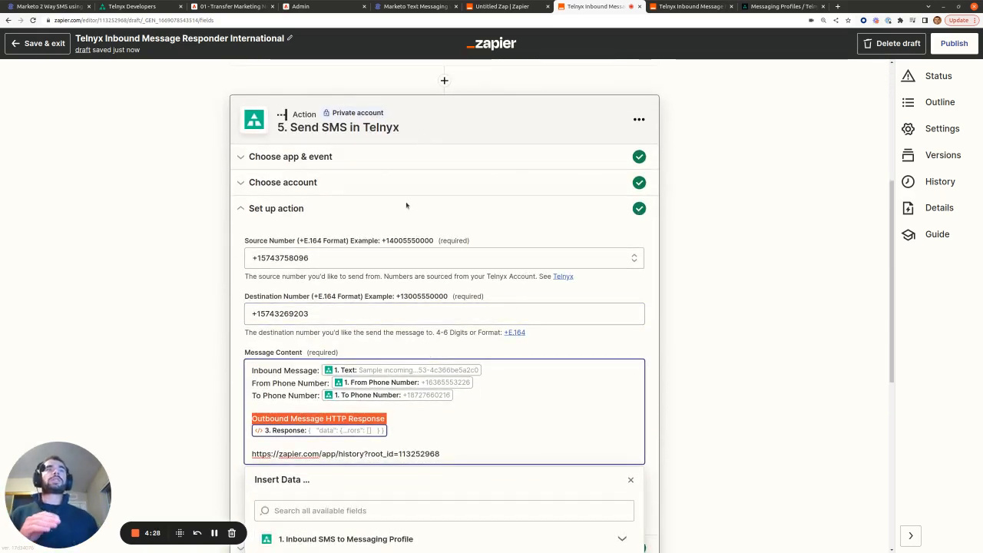
click(302, 184)
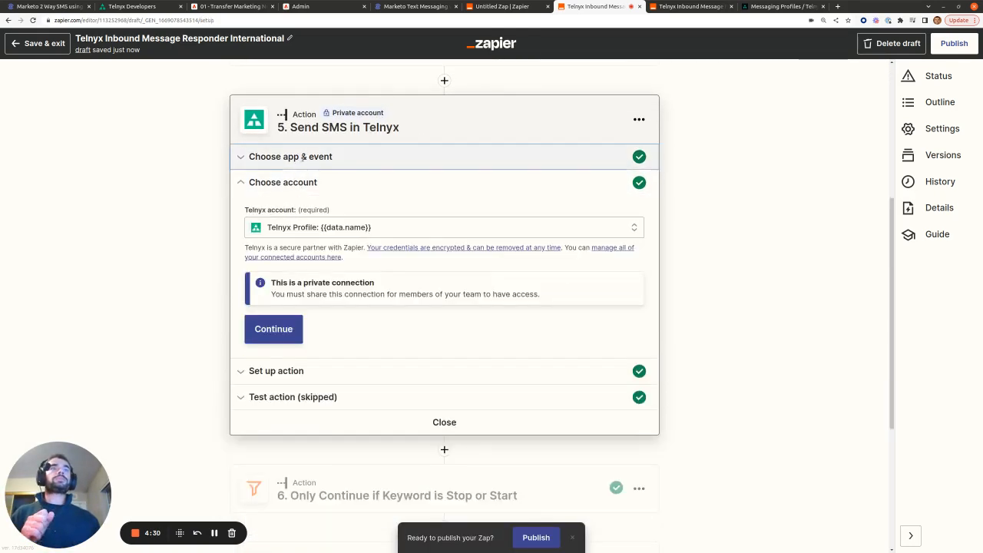
click(322, 156)
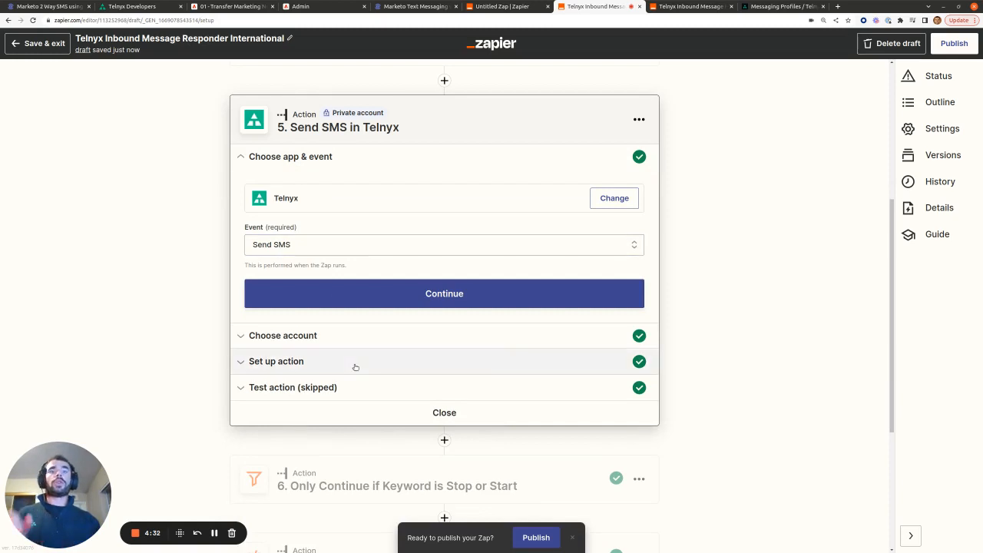
scroll(355, 367, up, 3)
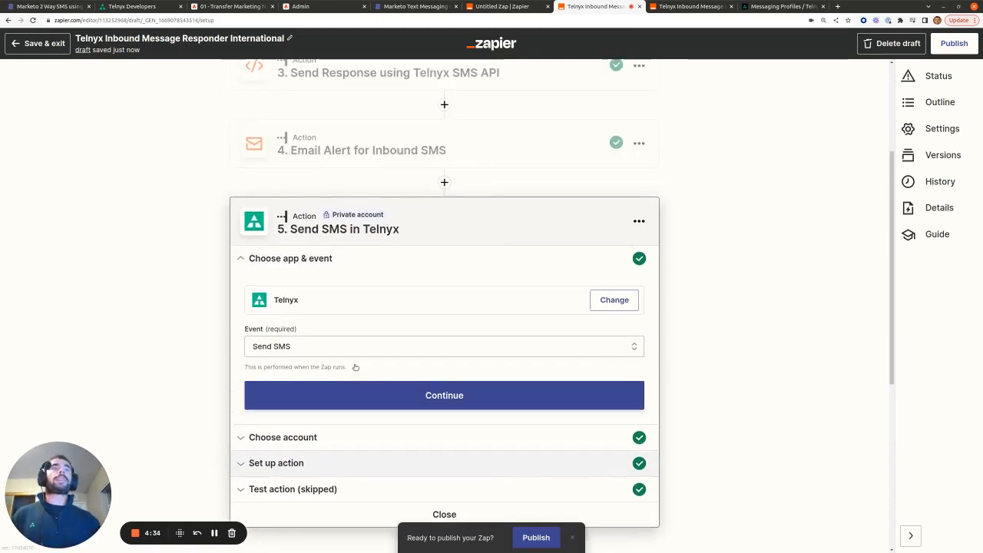
- Open the action setup of step 3, Send Response using Telnyx SMS API, and examine the 'stop' and 'start' keyword condition in its Python code
click(352, 155)
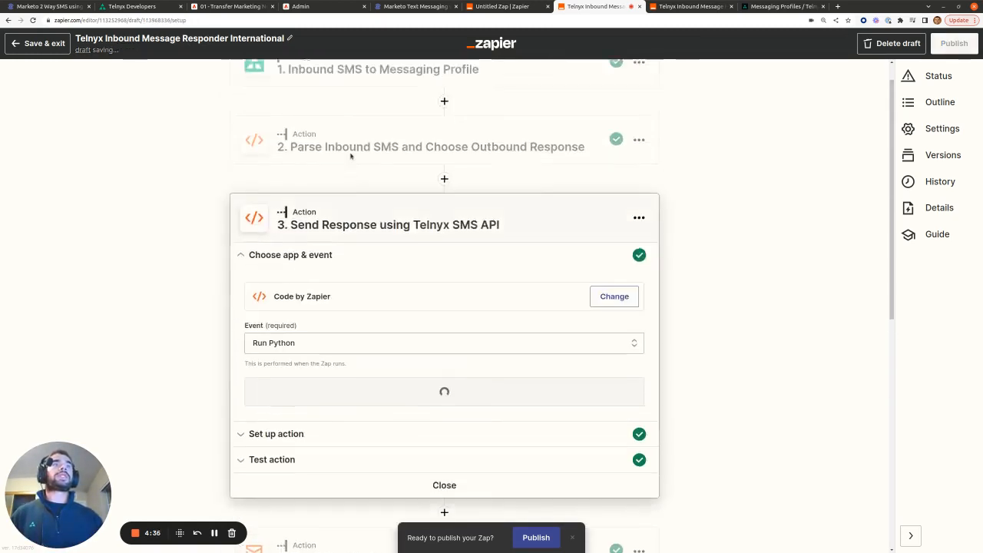
click(322, 466)
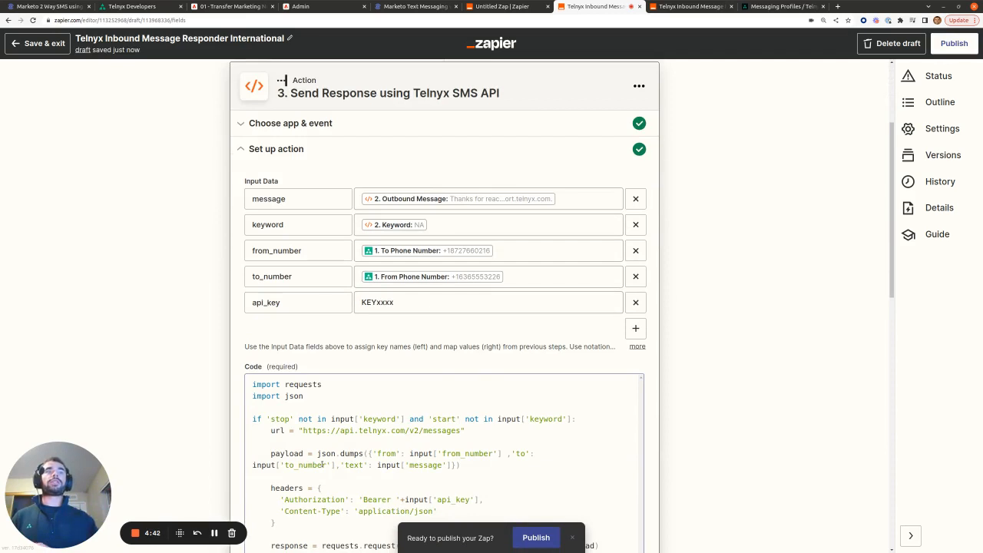
scroll(381, 403, down, 3)
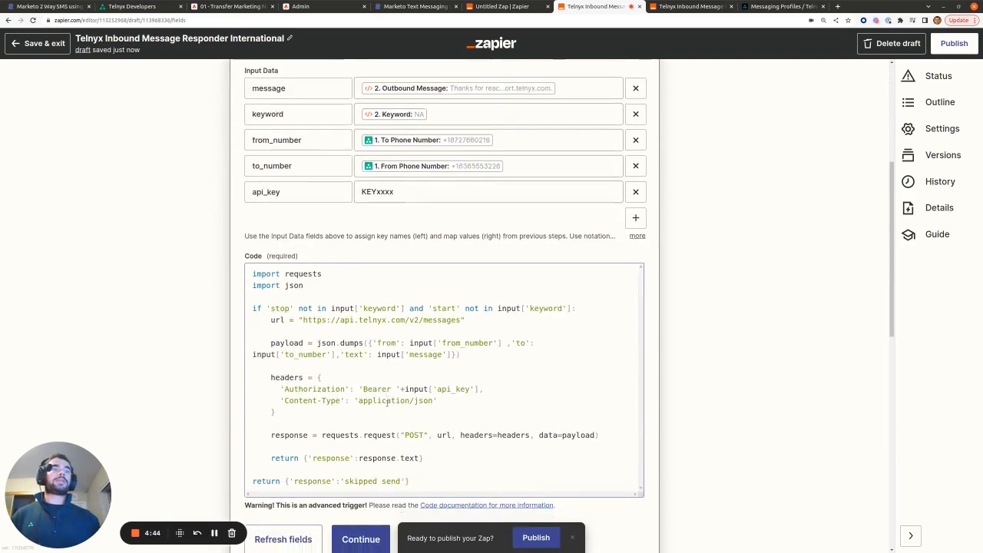
drag(268, 236, 364, 236)
scroll(394, 278, up, 1)
click(450, 298)
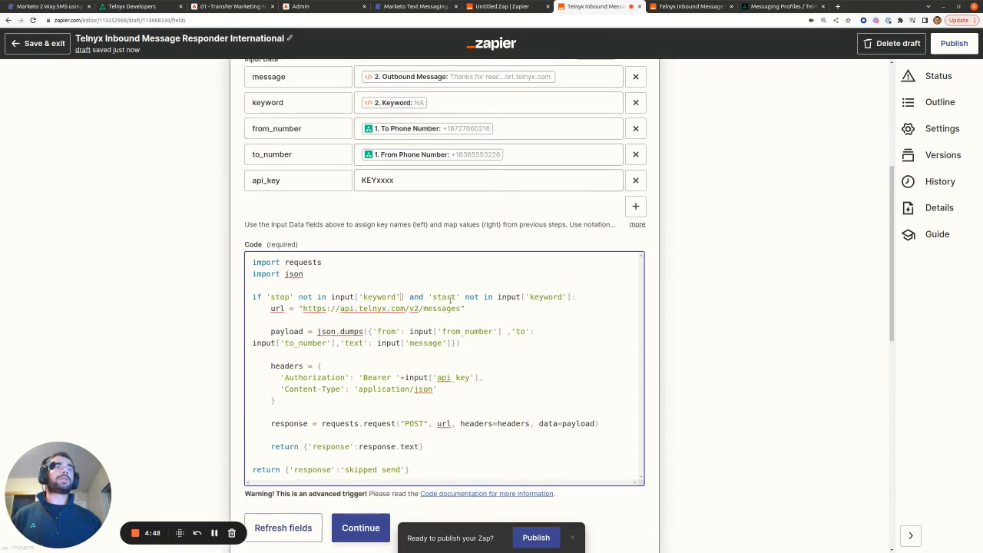
drag(430, 296, 574, 298)
click(403, 314)
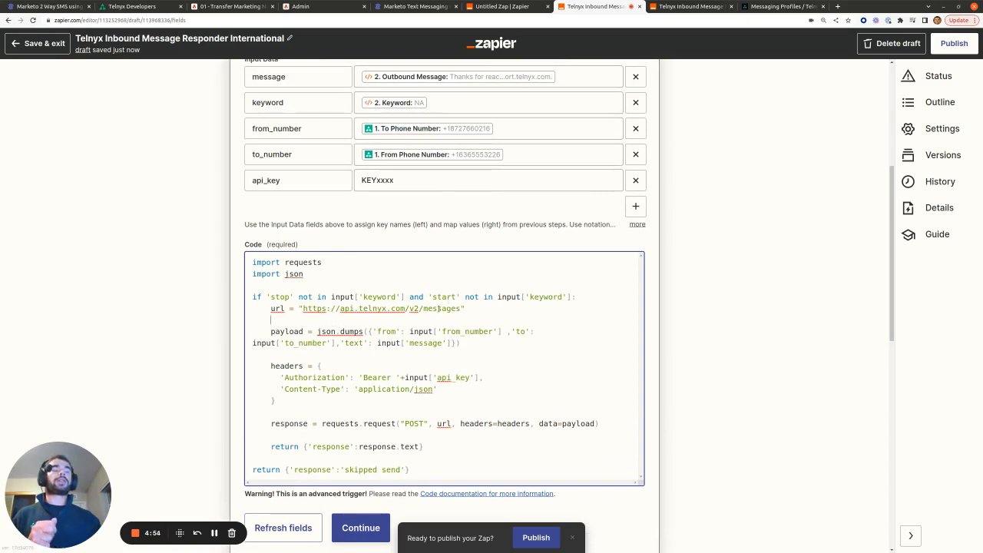
- Examine the fallback 'skipped send' return statement in step 3's code, along with the input data above it
scroll(283, 418, down, 1)
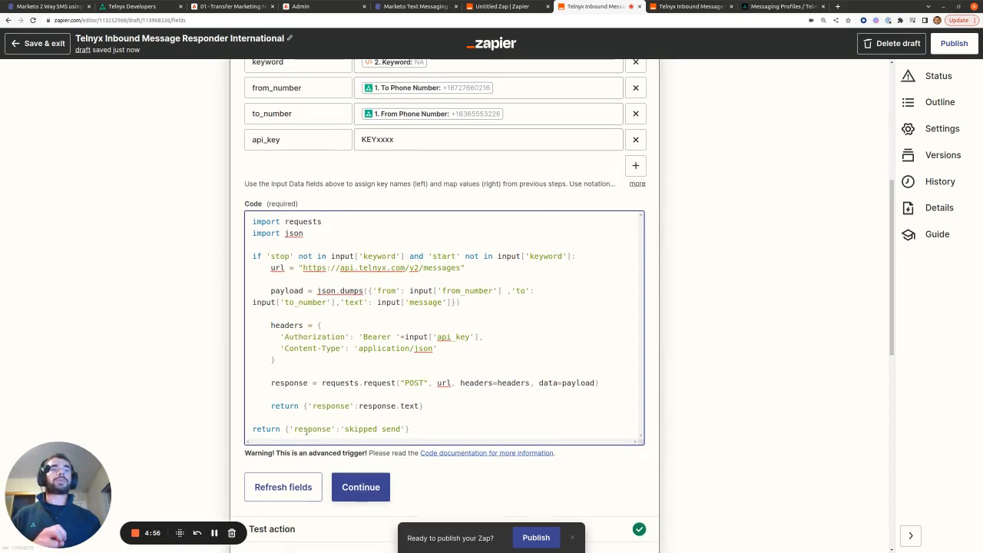
drag(302, 429, 415, 428)
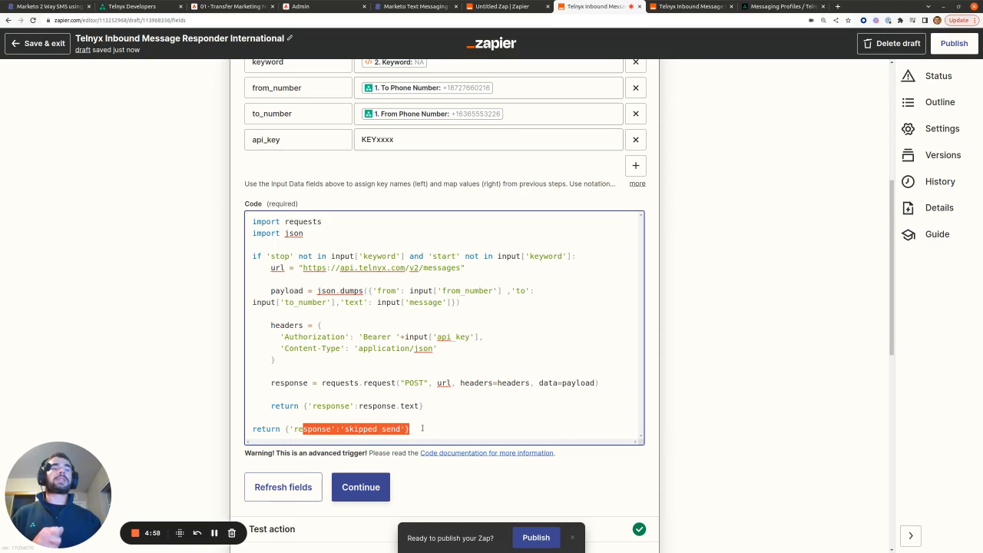
scroll(421, 427, up, 1)
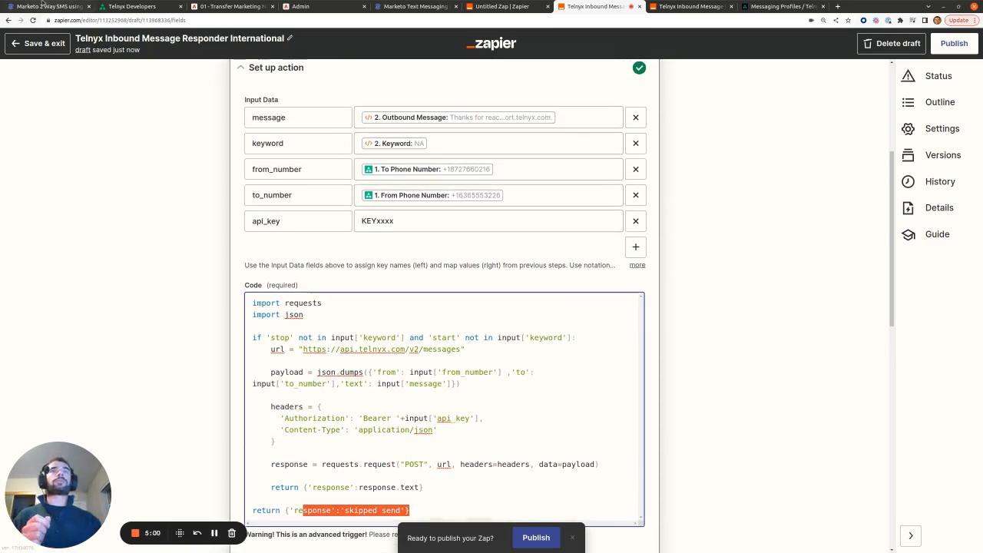
- Switch to the Marketo 2 Way SMS article and read the quoted Telnyx STOP and START auto-responses
key(ctrl+1)
scroll(380, 278, up, 3)
click(380, 278)
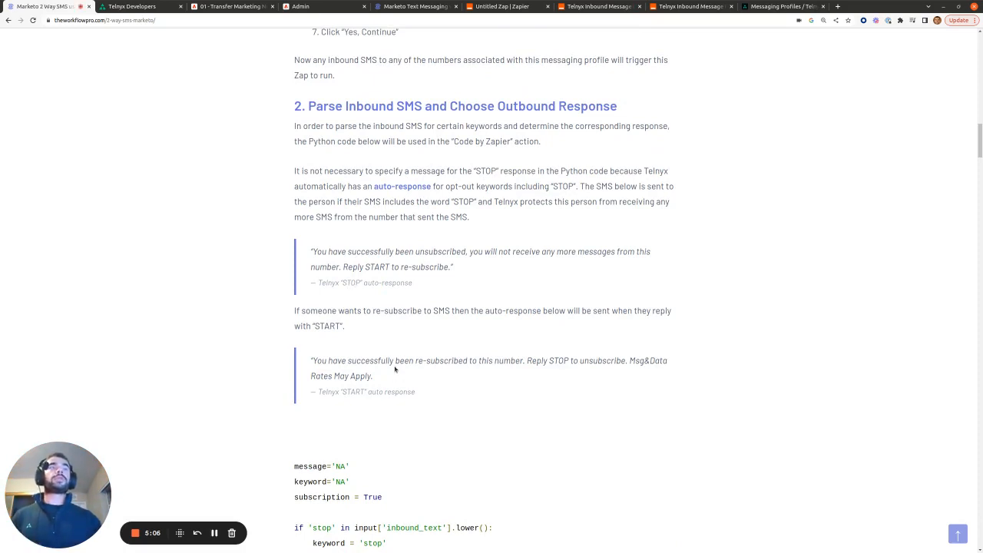
drag(461, 262, 298, 263)
drag(409, 384, 303, 348)
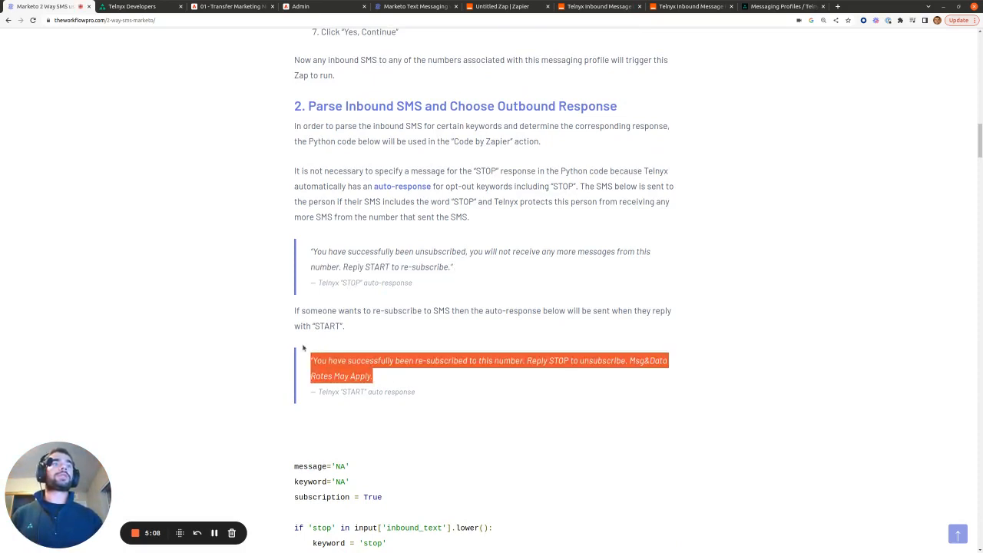
- Return to the Zap's step 3 code and highlight the keyword condition with the messages API URL line
click(587, 6)
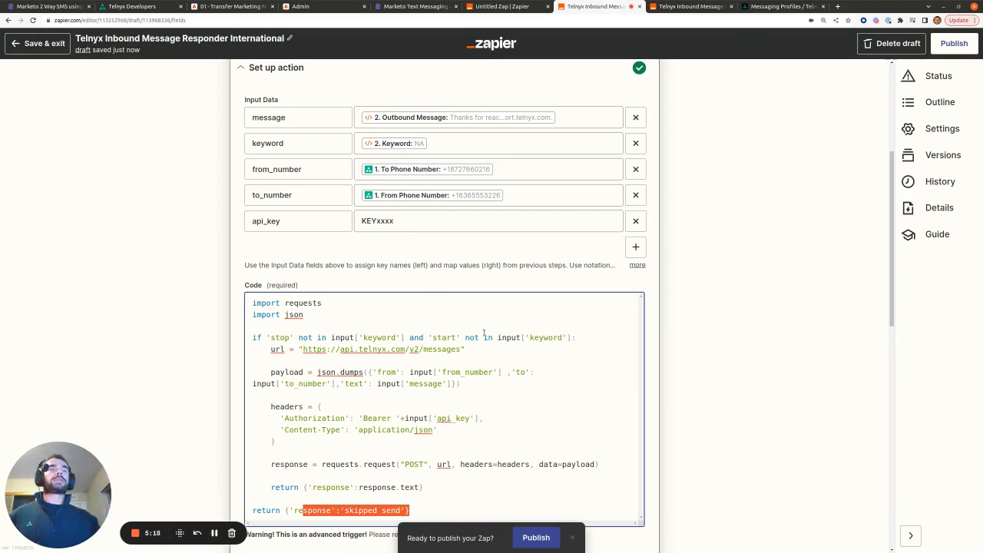
click(449, 417)
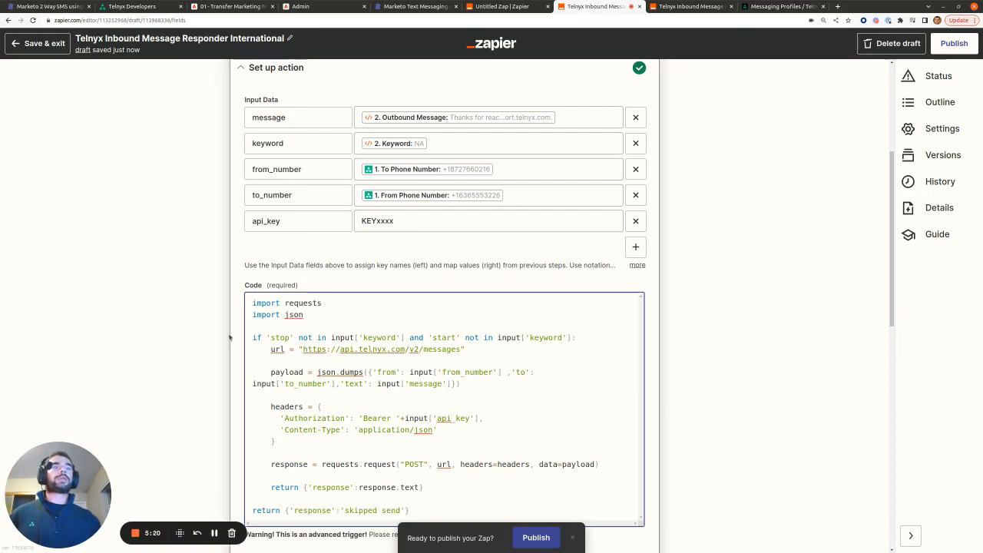
drag(253, 338, 575, 345)
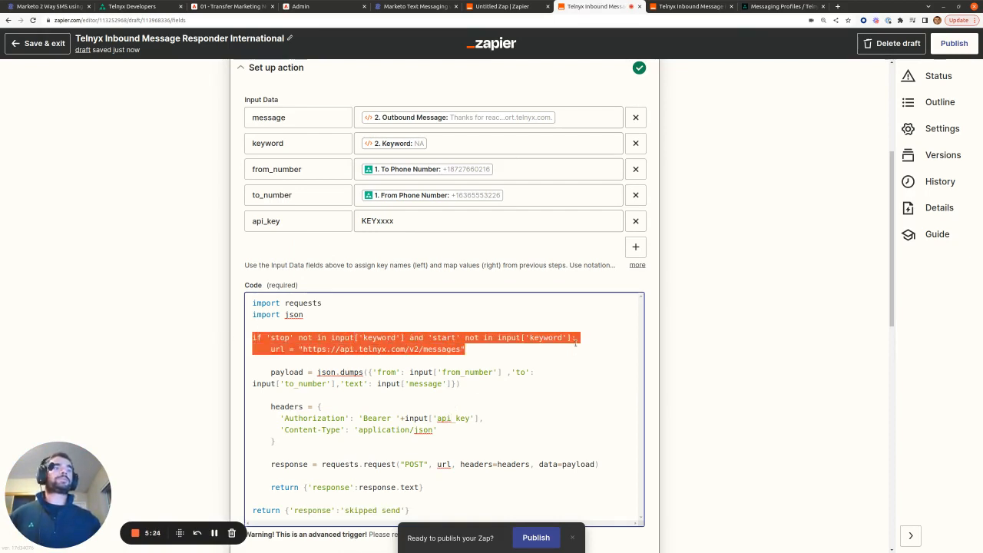
scroll(576, 344, down, 2)
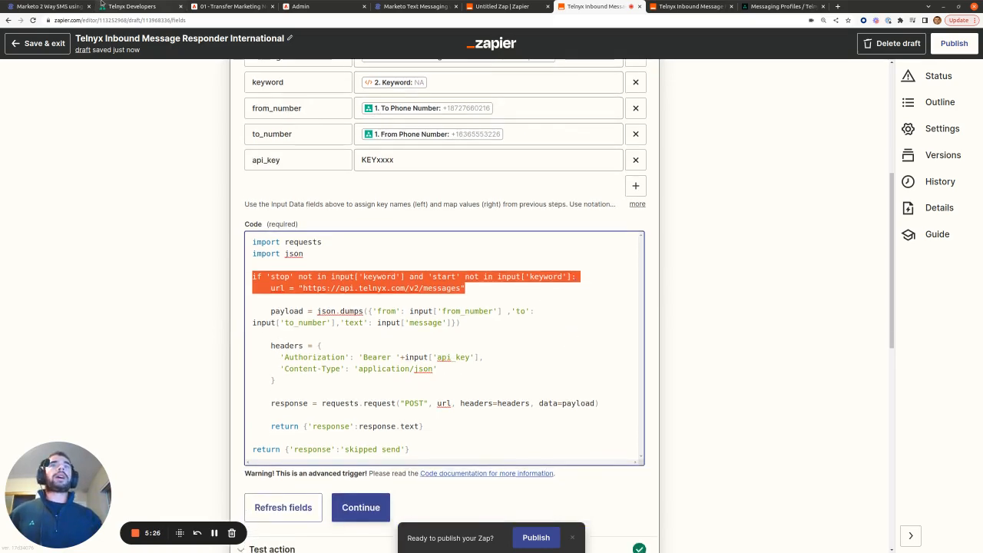
- Open the Messaging Quickstart Portal Setup Guide from the Marketo Text Messaging article in a new tab and read through its setup instructions
click(415, 6)
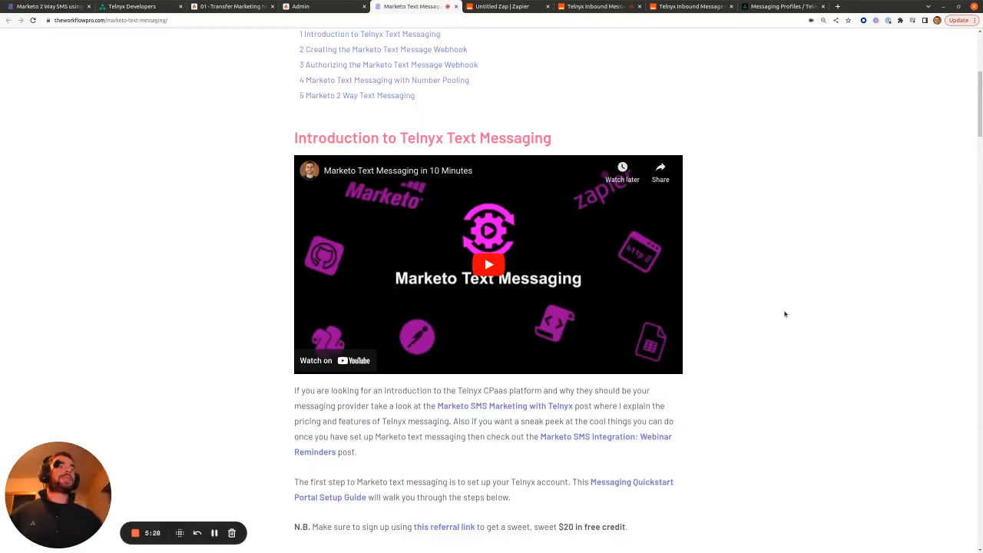
scroll(785, 313, down, 2)
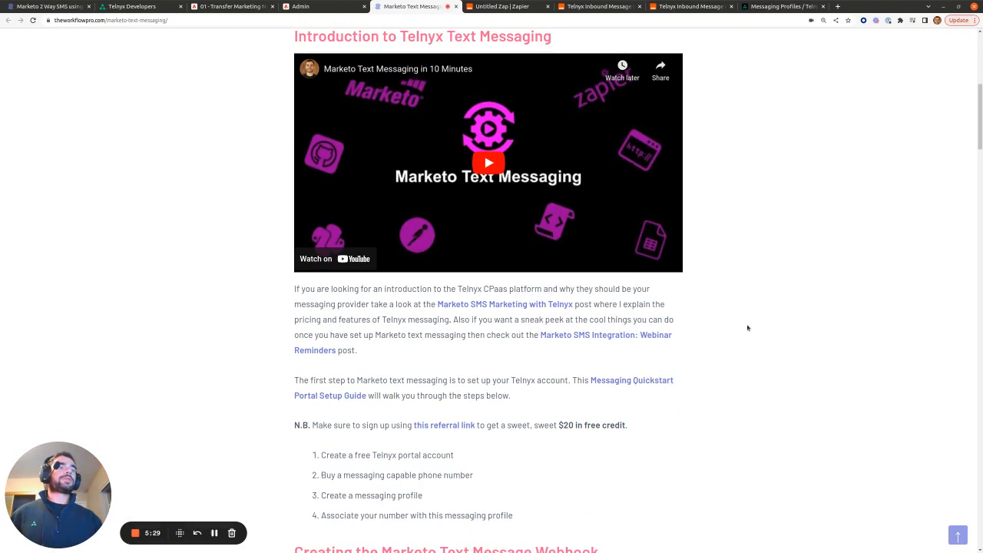
right_click(658, 378)
click(699, 383)
key(ctrl+Tab)
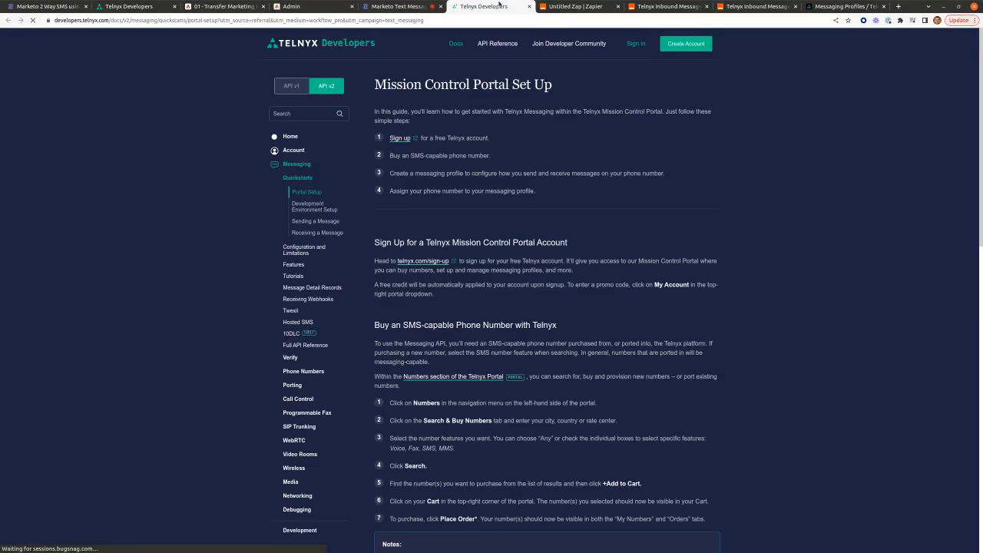
scroll(565, 238, down, 2)
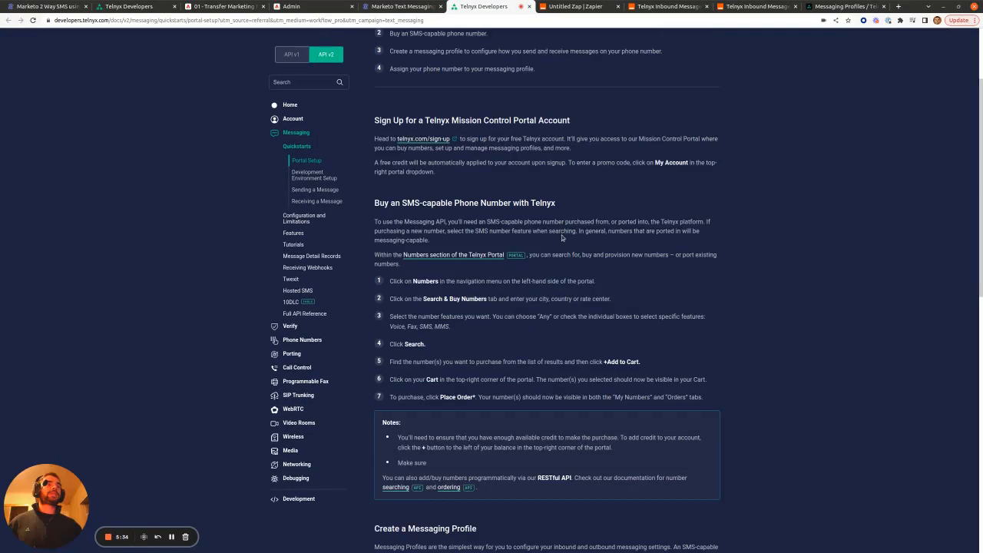
scroll(571, 237, down, 3)
scroll(571, 237, down, 5)
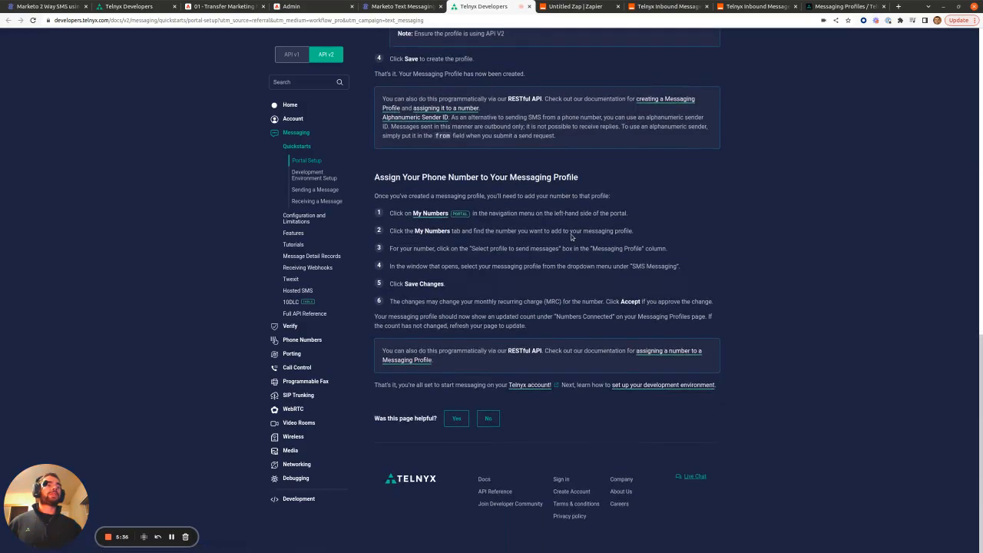
- Open the Telnyx Sending a Message quickstart and review its Send SMS example in Python
click(315, 189)
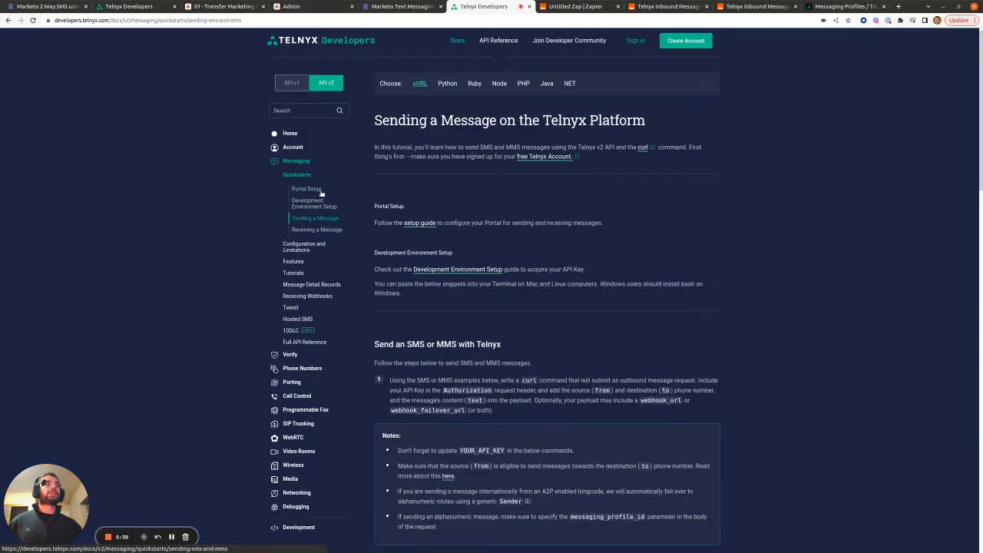
scroll(609, 271, down, 4)
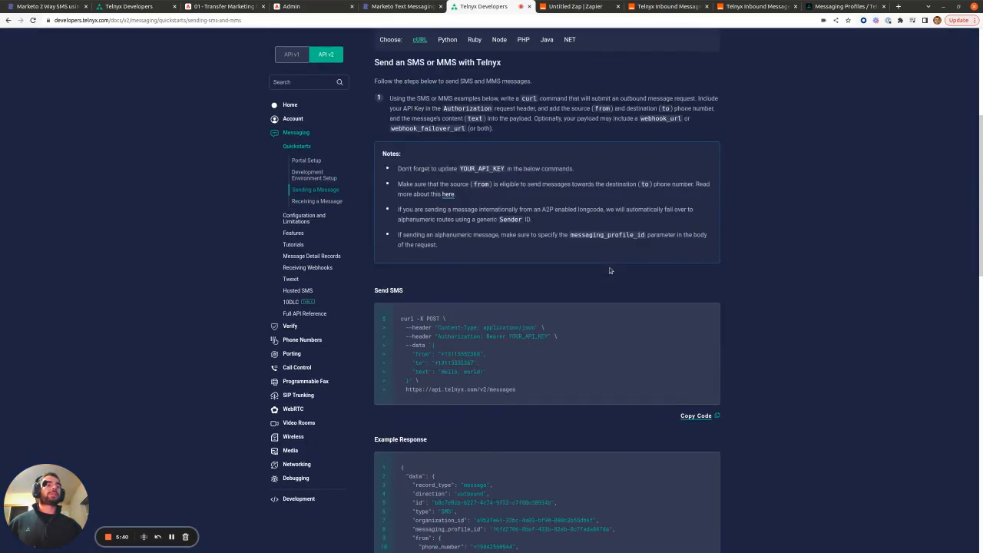
scroll(610, 270, up, 4)
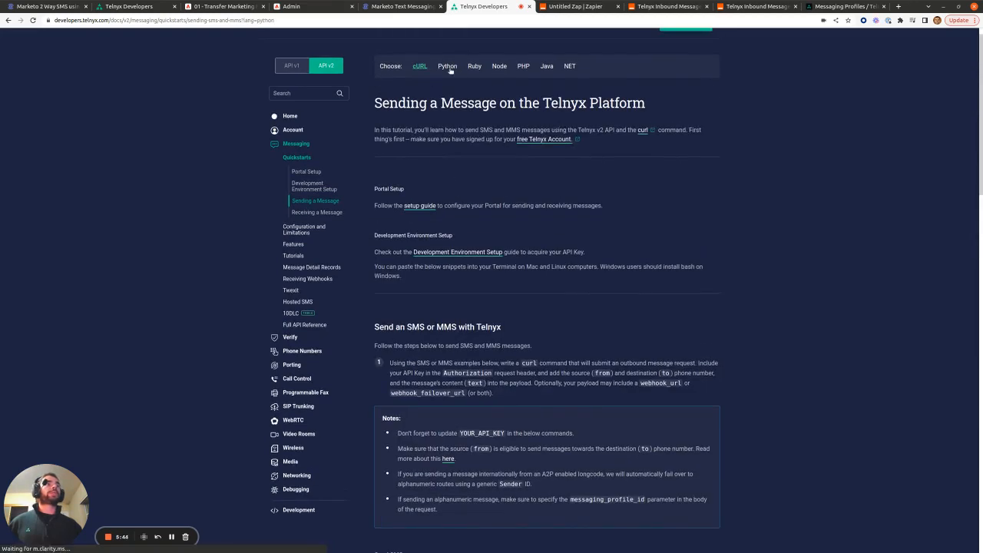
click(448, 68)
scroll(571, 331, down, 4)
scroll(571, 330, down, 2)
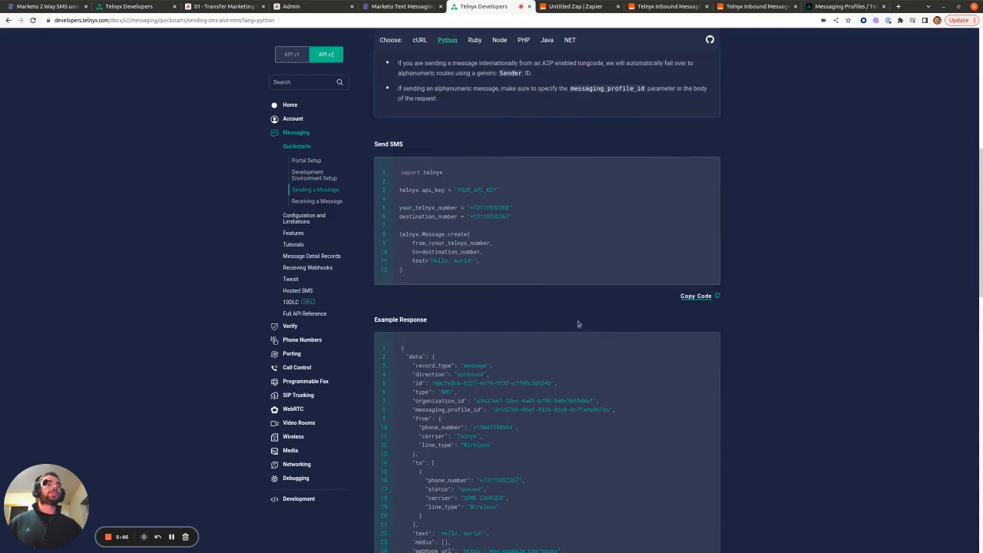
- Return to the Zap editor, look over the rest of step 3's code and close the step
key(ctrl+Tab)
key(ctrl+Tab)
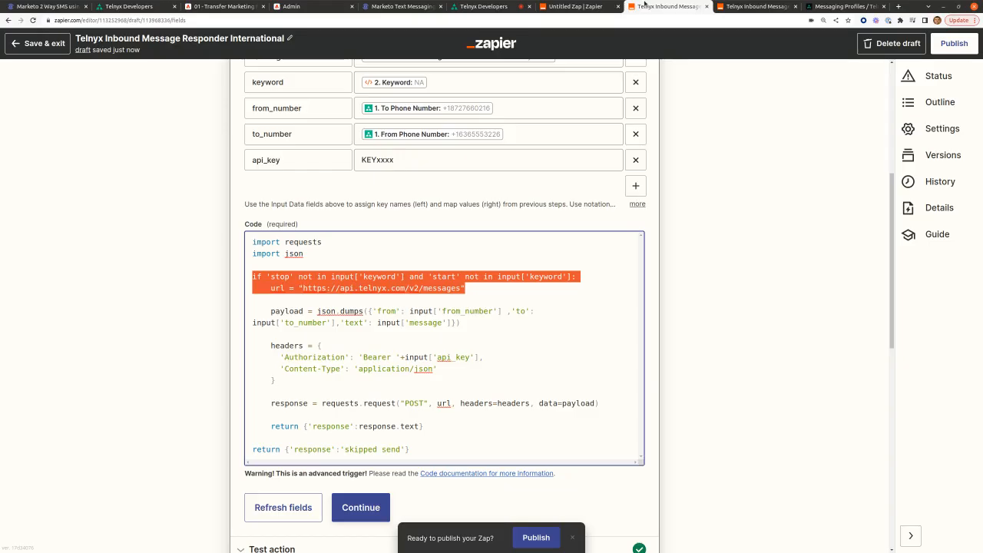
scroll(537, 230, down, 3)
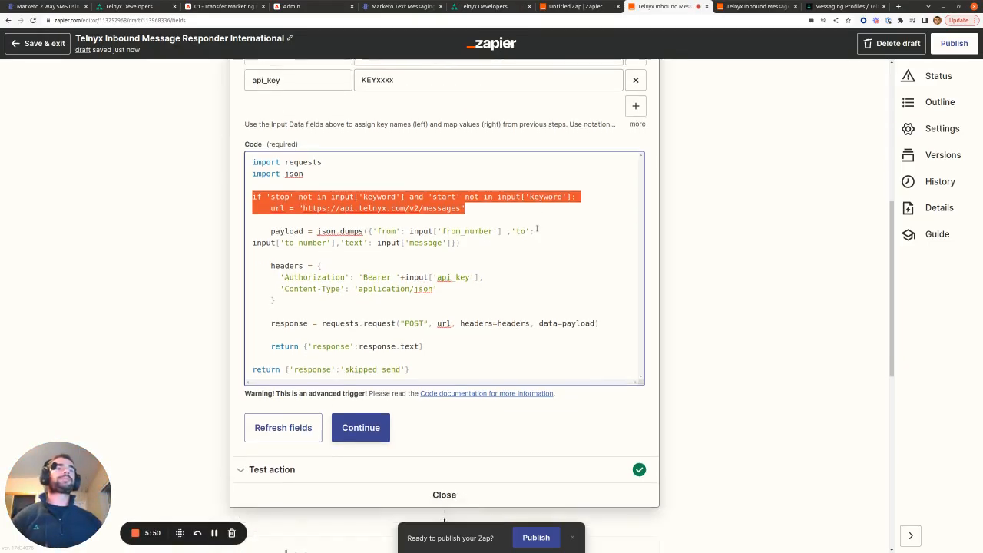
click(422, 402)
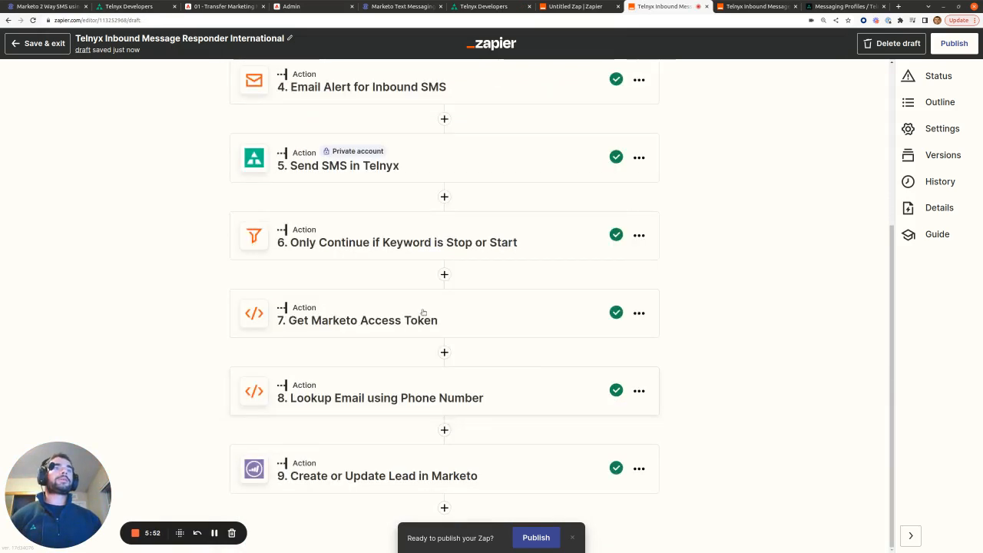
- Open the action setup of step 4, Email Alert for Inbound SMS, and highlight the recipient's e-mail address
scroll(399, 163, up, 3)
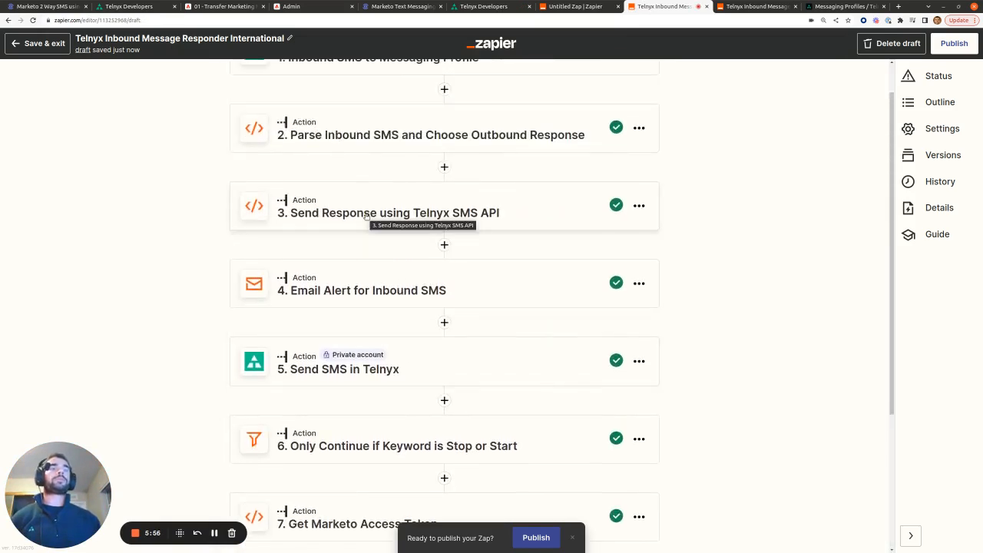
click(363, 286)
click(342, 310)
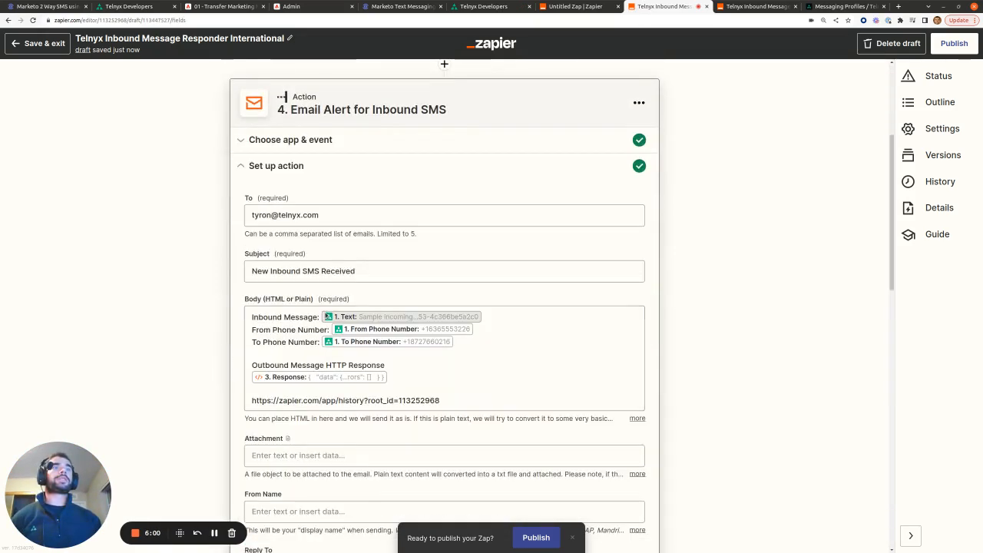
triple_click(305, 215)
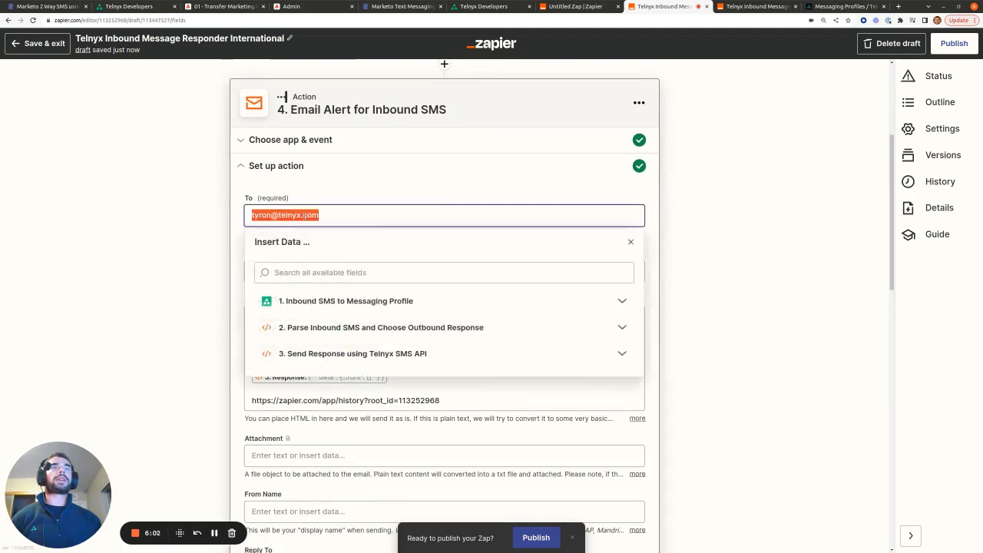
- Review the email alert's subject, the message and phone number fields in its body, the inserted HTTP response and the remaining options
click(685, 243)
scroll(460, 230, down, 2)
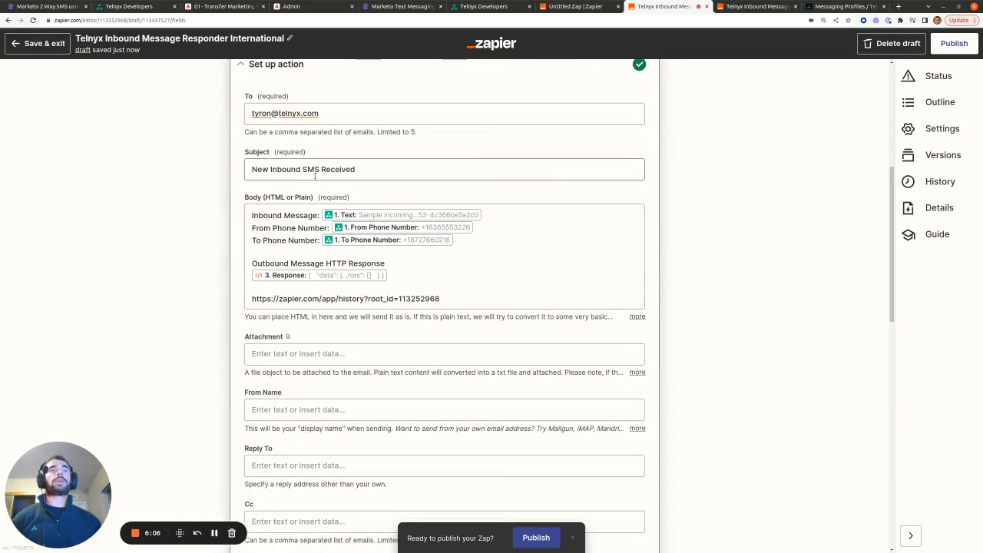
triple_click(296, 216)
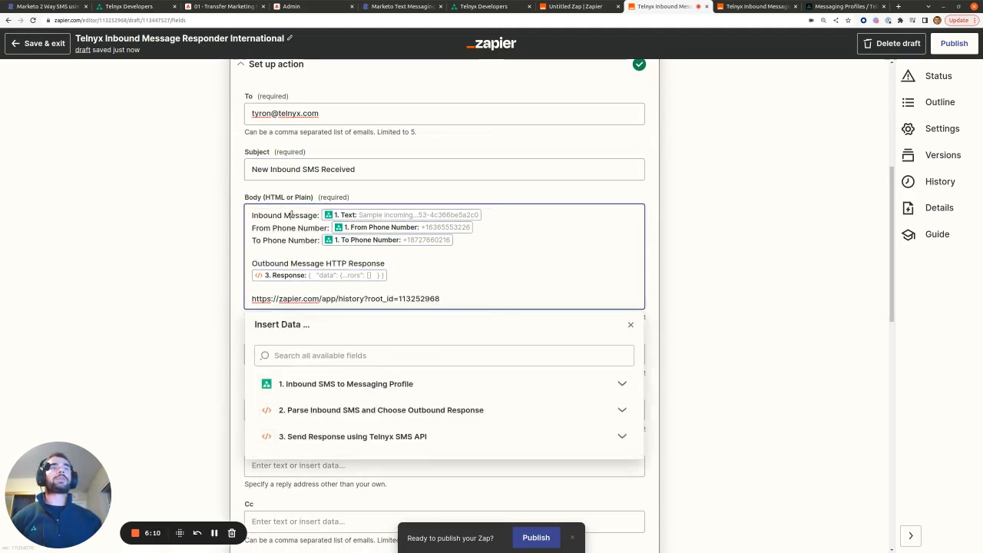
double_click(292, 215)
triple_click(286, 228)
key(ctrl+a)
click(285, 228)
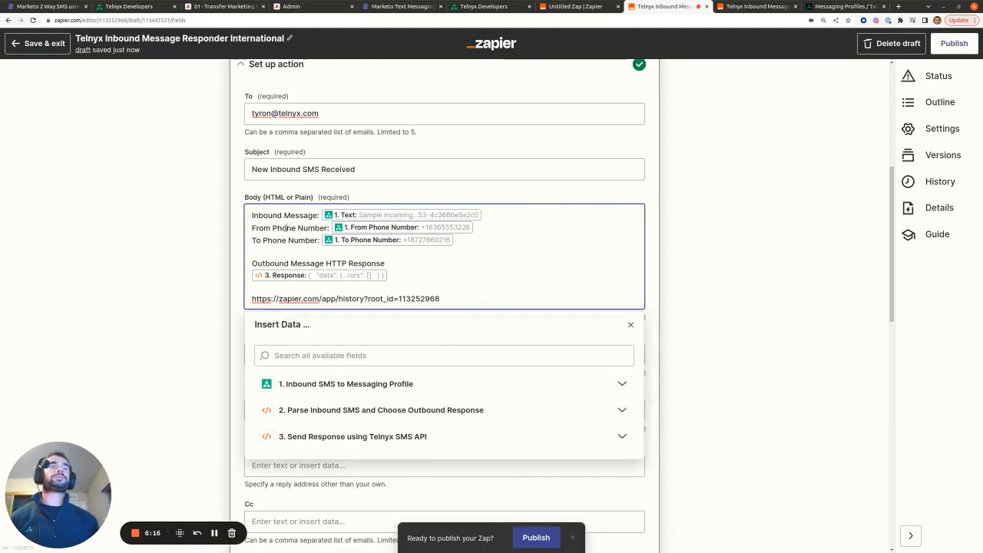
double_click(276, 240)
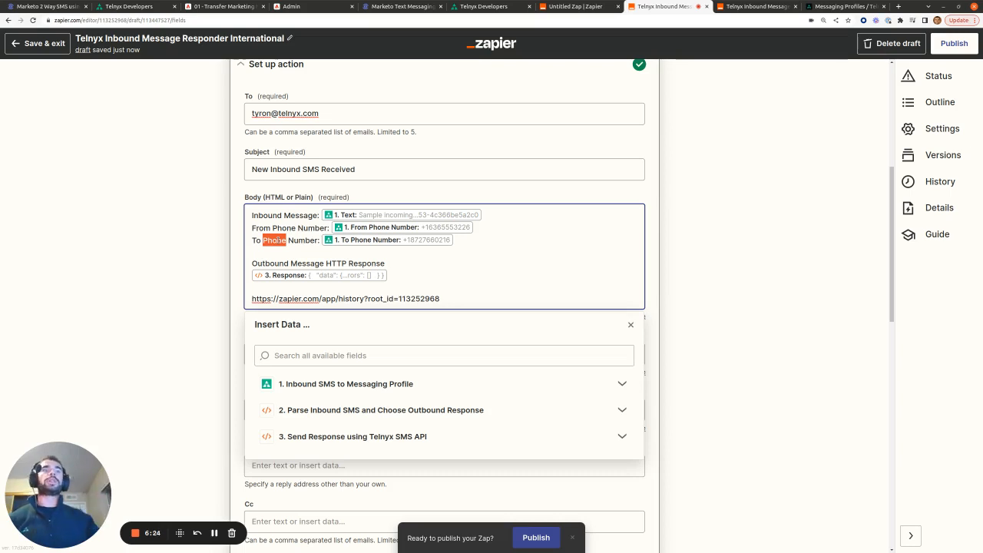
click(395, 272)
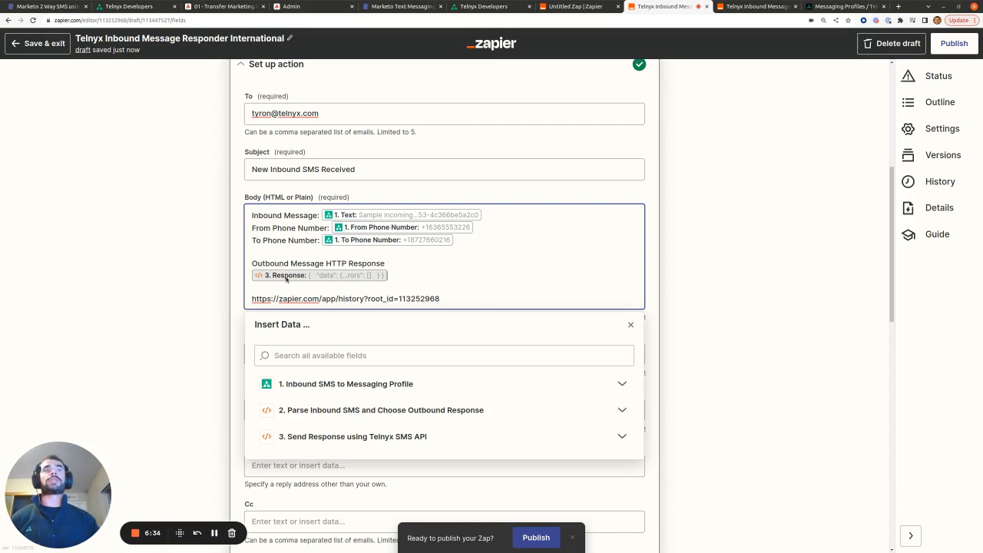
scroll(285, 278, up, 1)
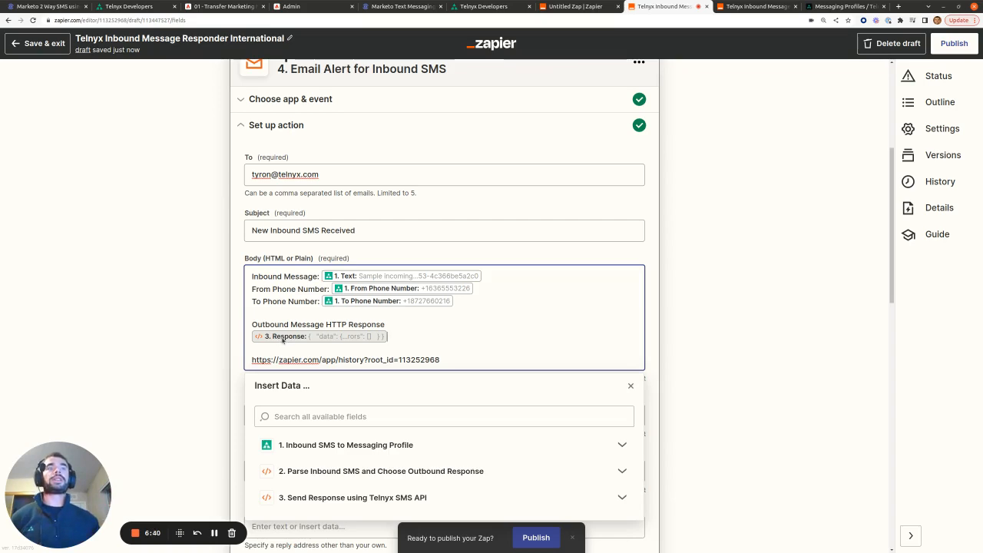
click(803, 350)
scroll(803, 352, down, 2)
scroll(801, 347, down, 8)
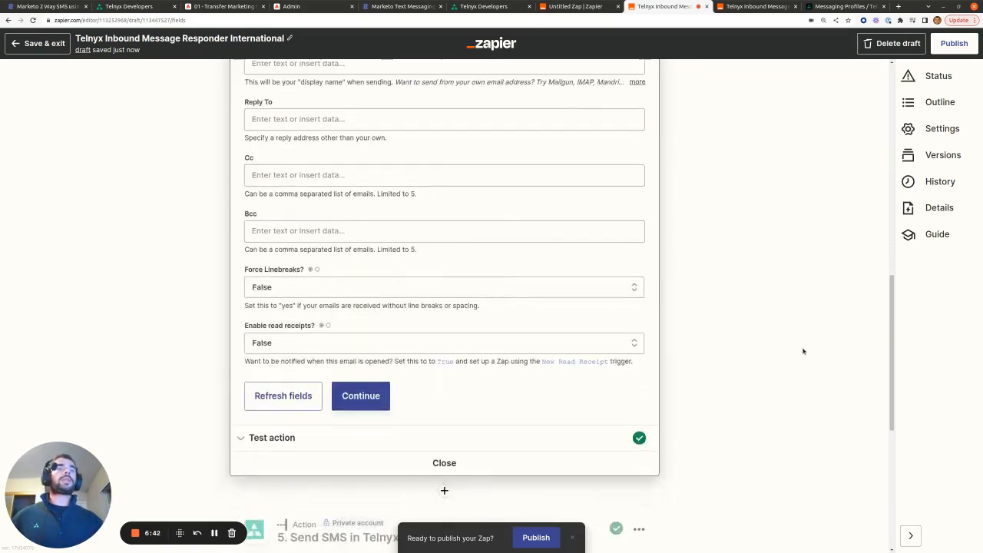
- Open the action setup of step 5, Send SMS in Telnyx, and list the available source numbers
click(400, 253)
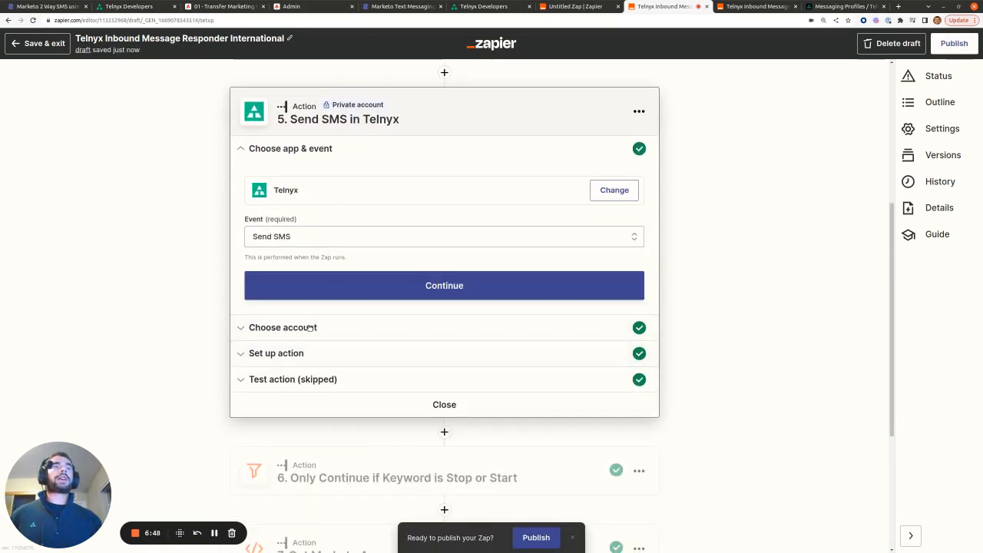
click(294, 353)
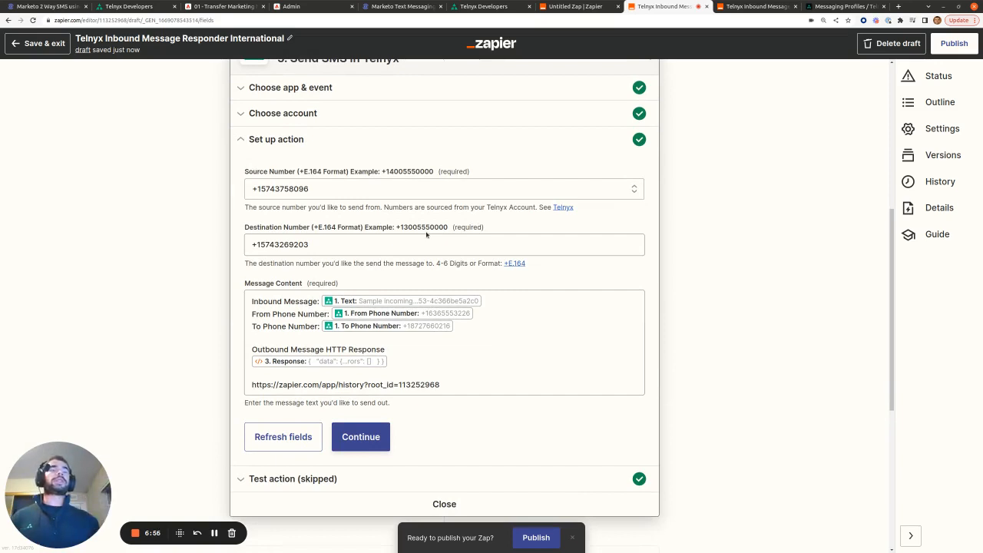
click(329, 191)
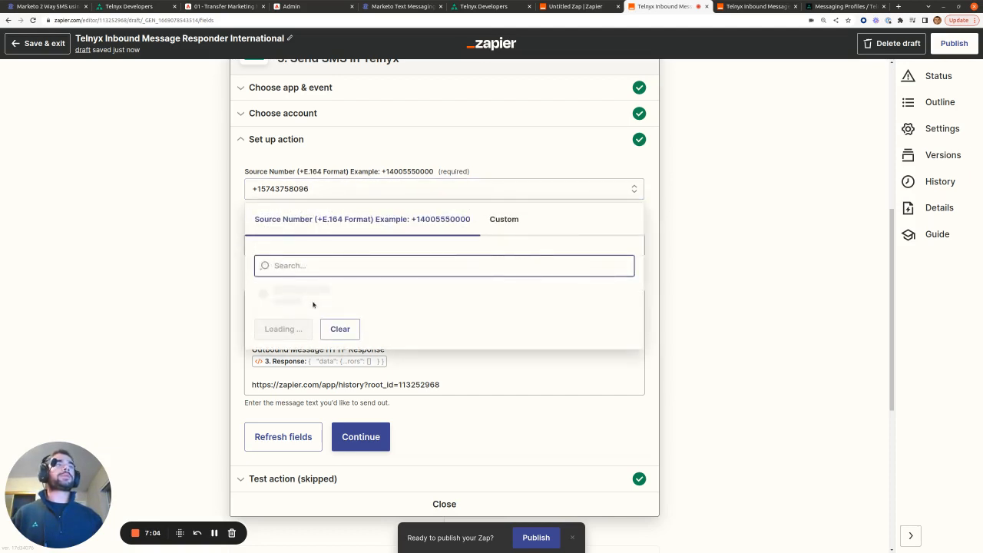
- Look up the account's numbers under My Numbers in the Telnyx portal and compare them with step 5's source number choices in Zapier
click(849, 5)
click(34, 108)
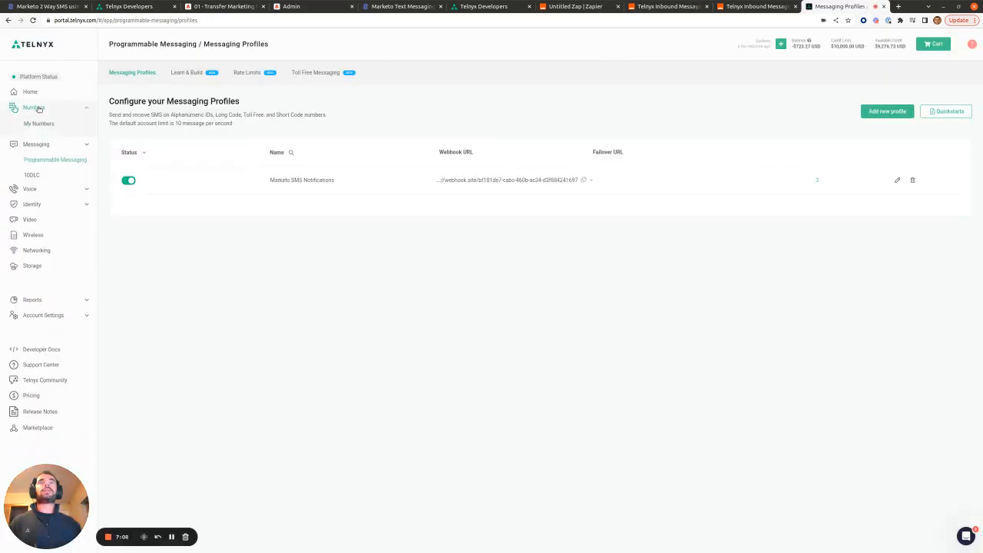
click(36, 123)
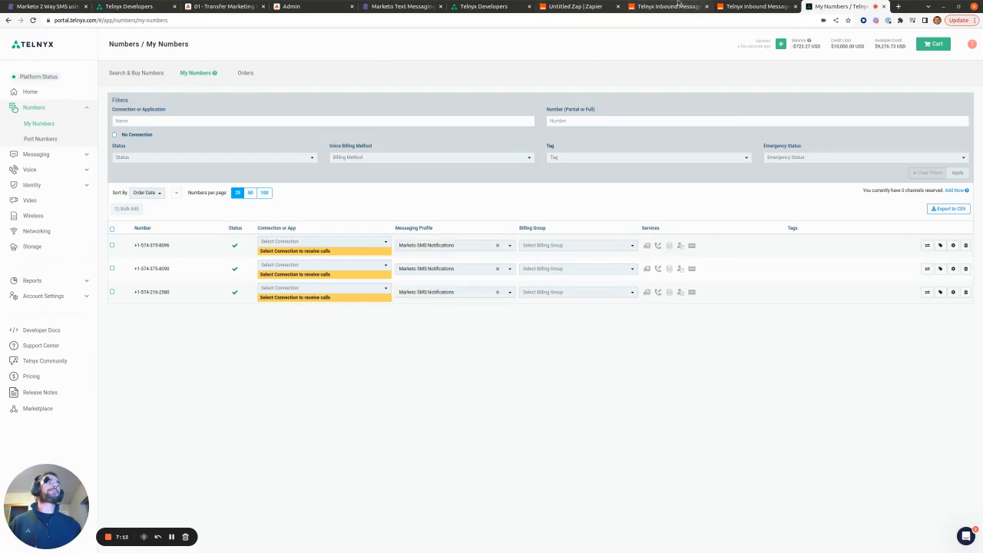
click(636, 7)
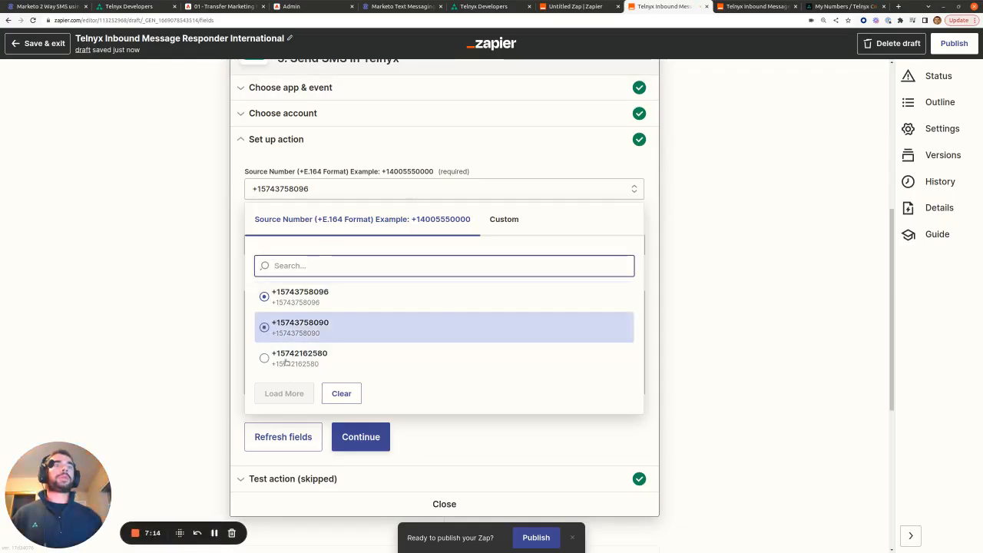
click(304, 322)
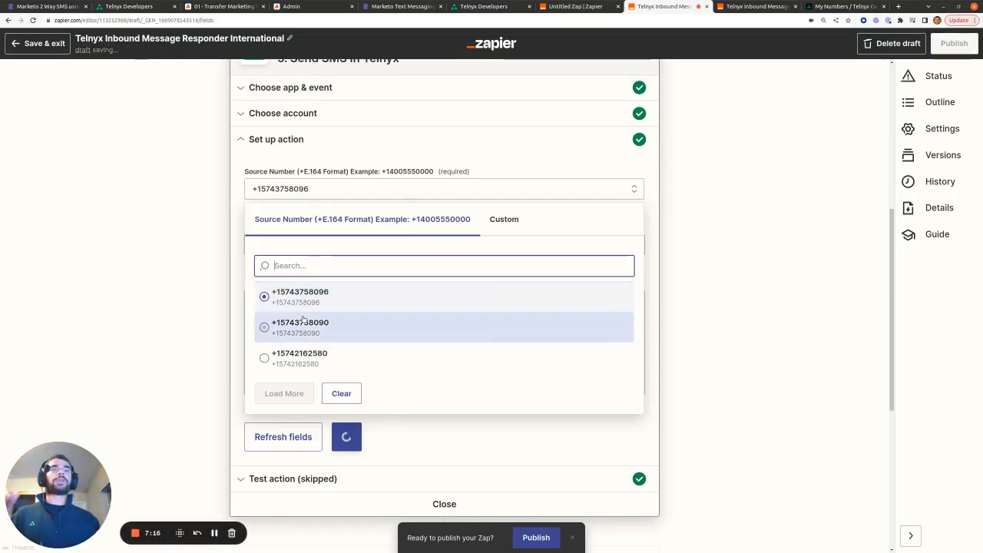
click(756, 300)
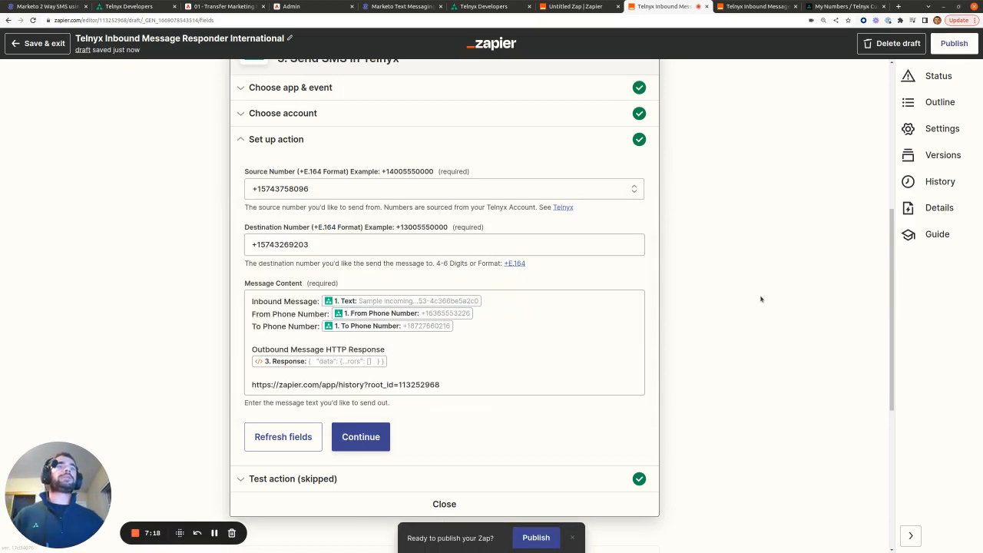
- Highlight the SMS alert's destination number and examine the step 3 response data inserted in its message content
drag(337, 245, 250, 245)
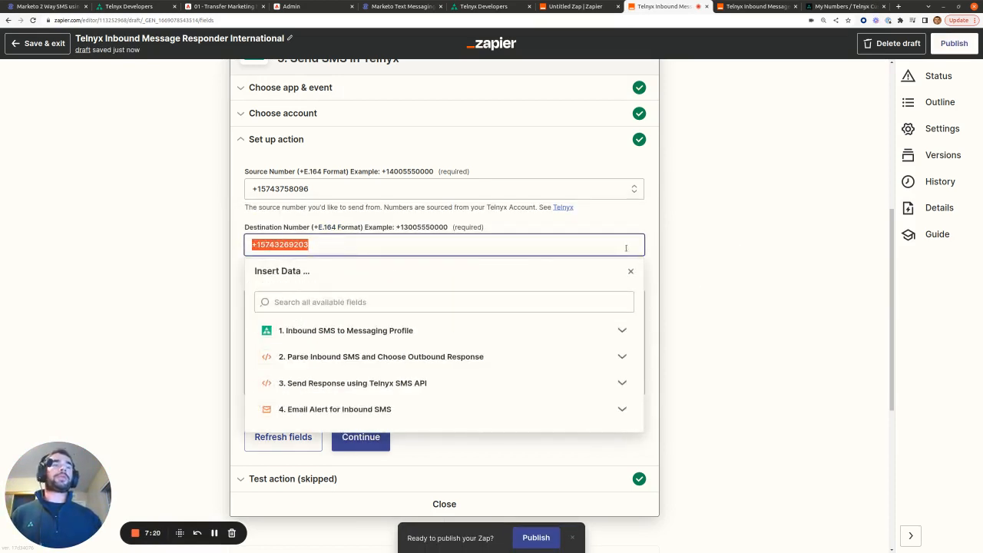
click(771, 246)
scroll(411, 243, down, 2)
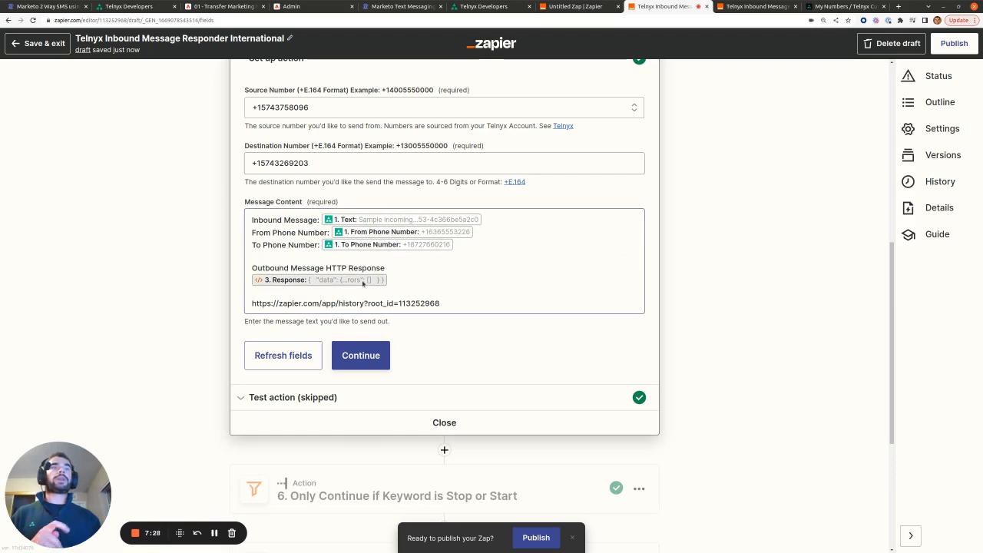
mouse_move(363, 284)
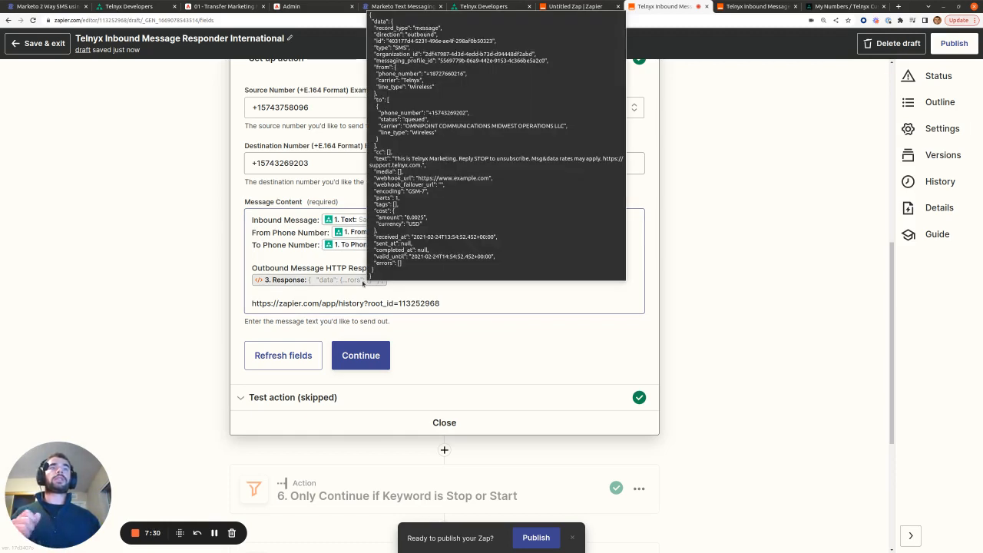
scroll(457, 340, up, 5)
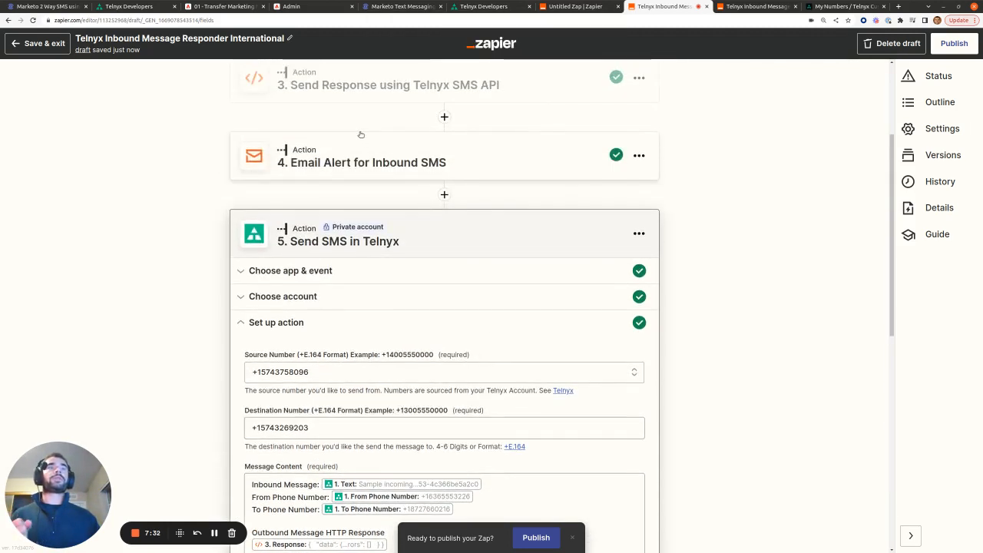
scroll(367, 138, up, 1)
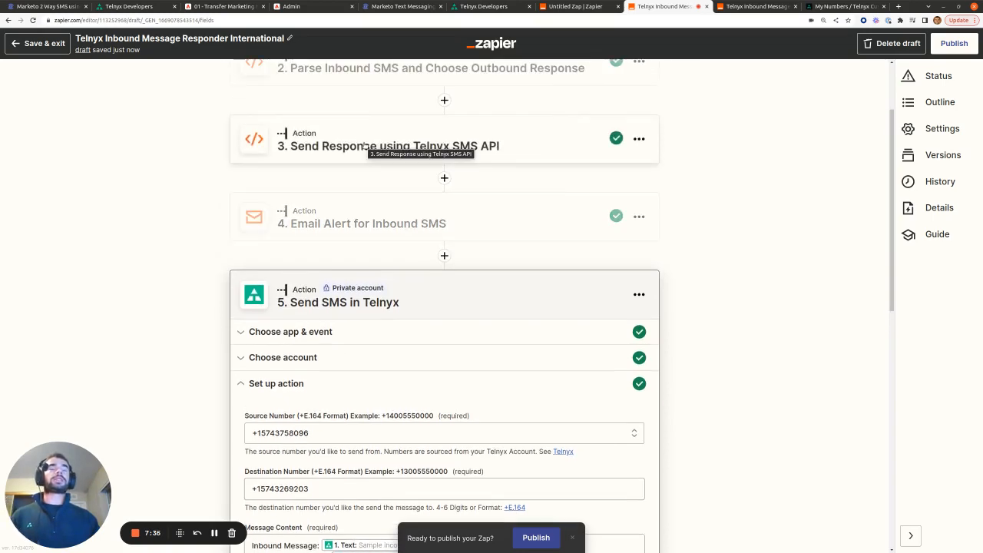
scroll(363, 146, down, 5)
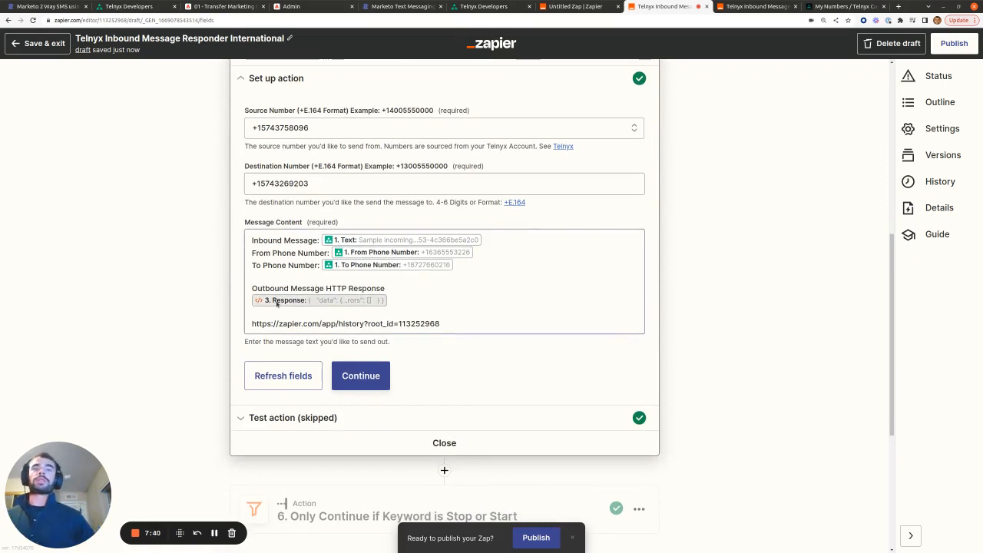
- Highlight the Zap history link at the end of the SMS message content and close step 5
drag(441, 323, 215, 315)
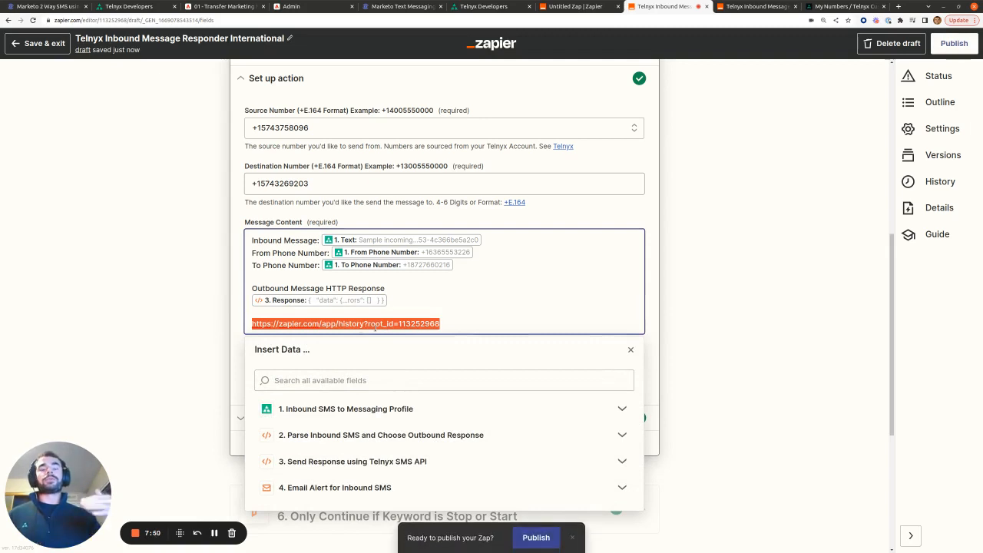
click(746, 307)
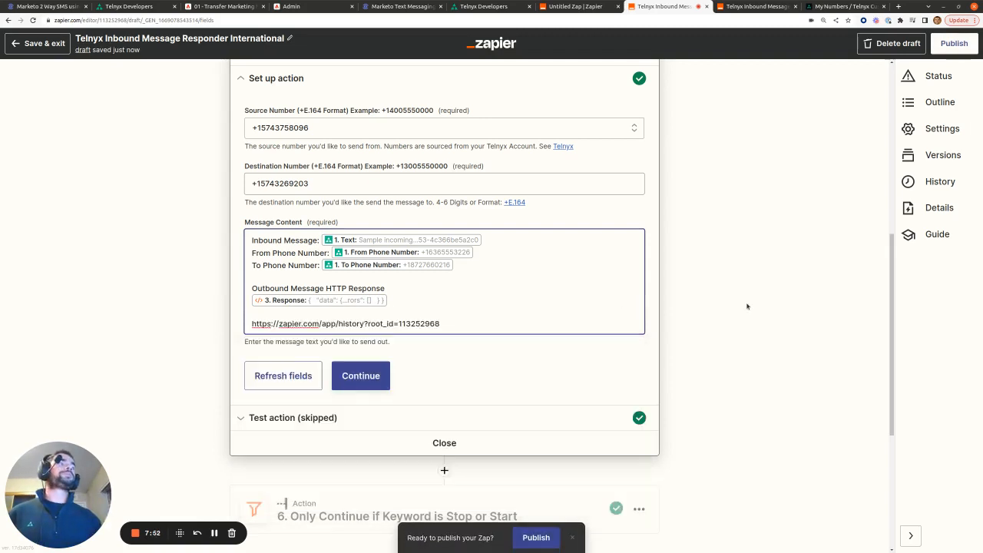
scroll(746, 308, down, 3)
click(474, 321)
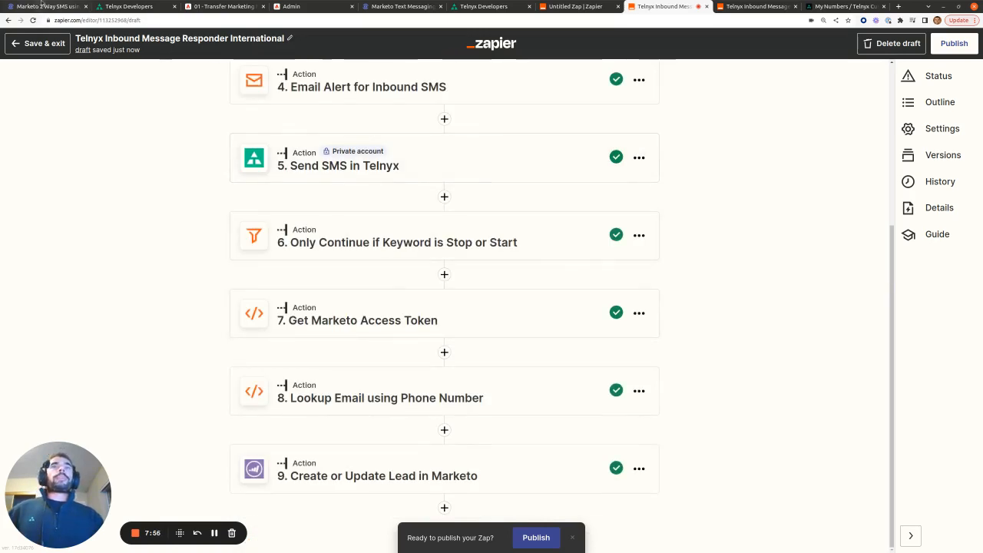
- Switch to the Marketo 2 Way SMS article and find the section on setting the subscription after a "STOP" or "START" response
key(ctrl+1)
scroll(515, 247, down, 4)
scroll(515, 246, down, 15)
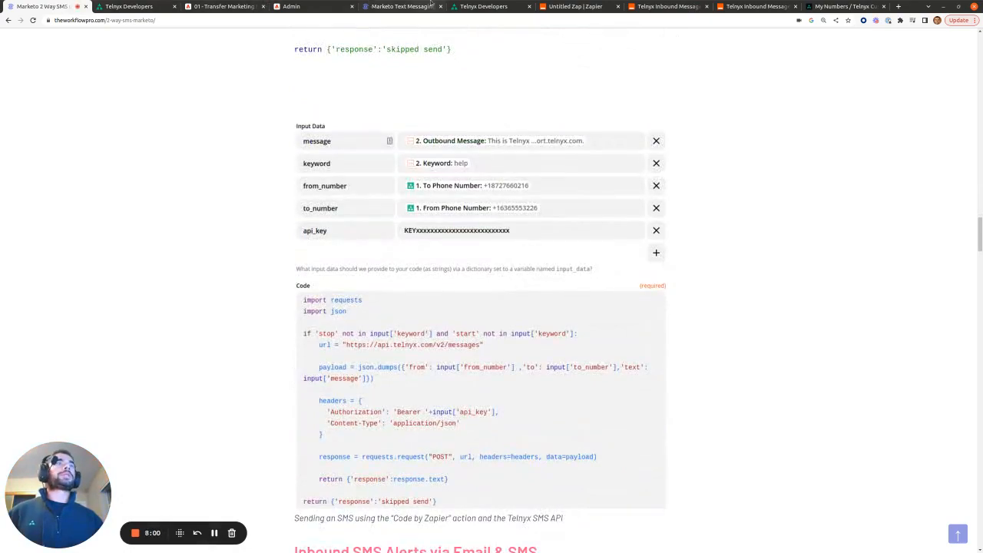
key(ctrl+7)
key(ctrl+8)
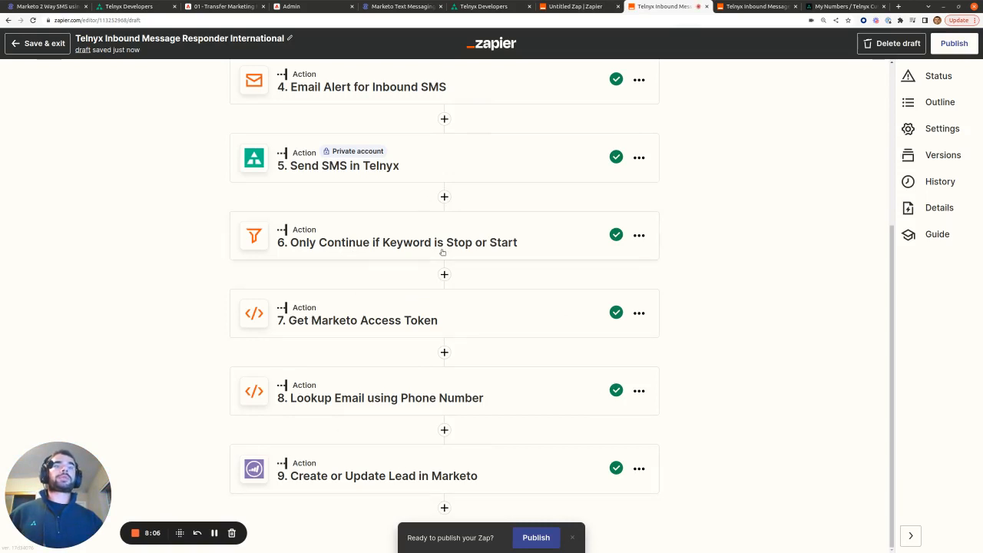
click(60, 6)
scroll(518, 257, down, 8)
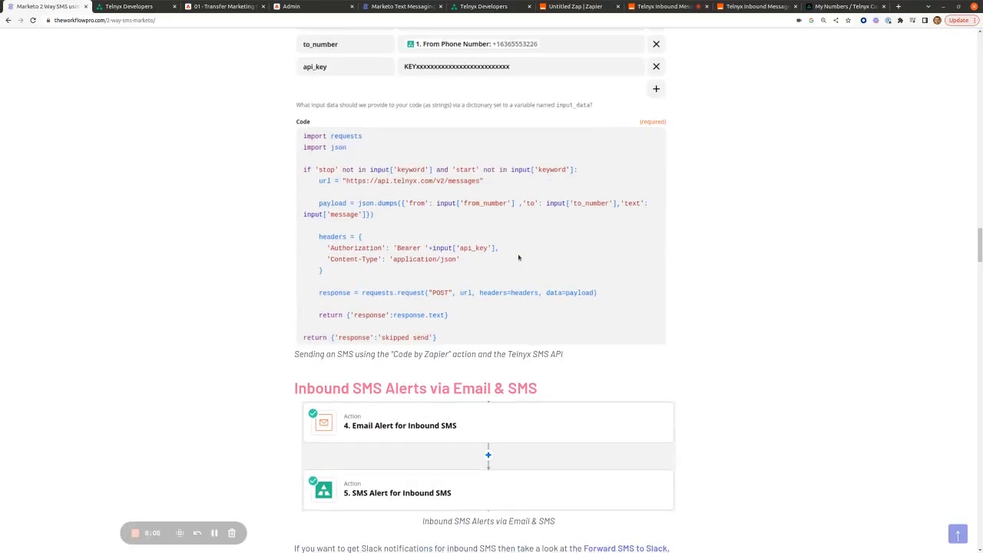
scroll(519, 257, down, 15)
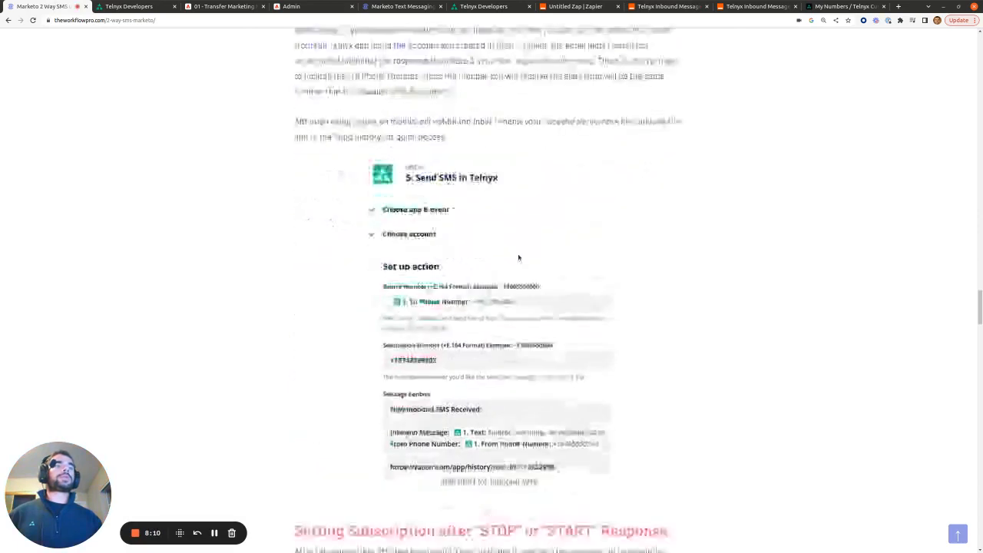
scroll(518, 257, down, 3)
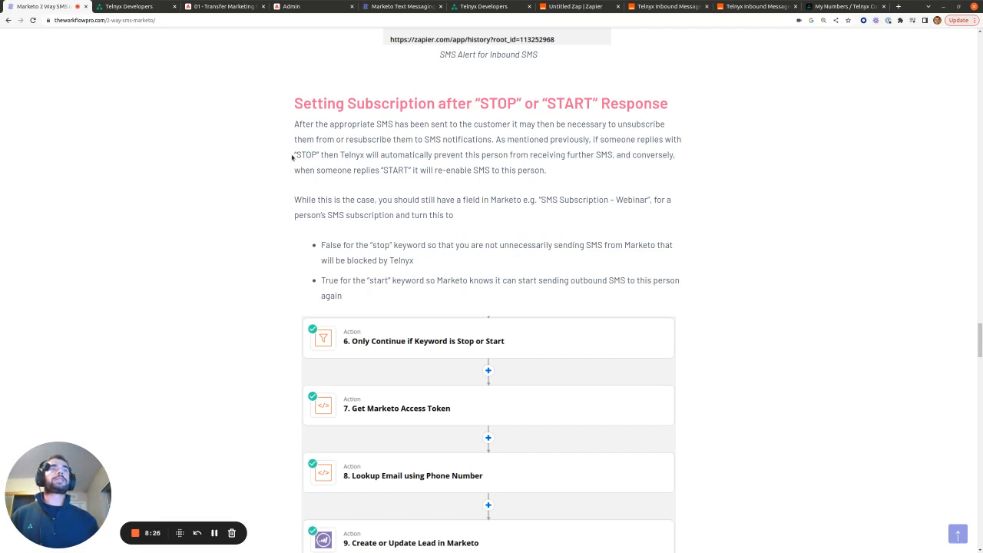
- Highlight the "STOP" explanation and read on to the overview of steps 6 to 9 for setting the Marketo subscription
drag(294, 156, 369, 155)
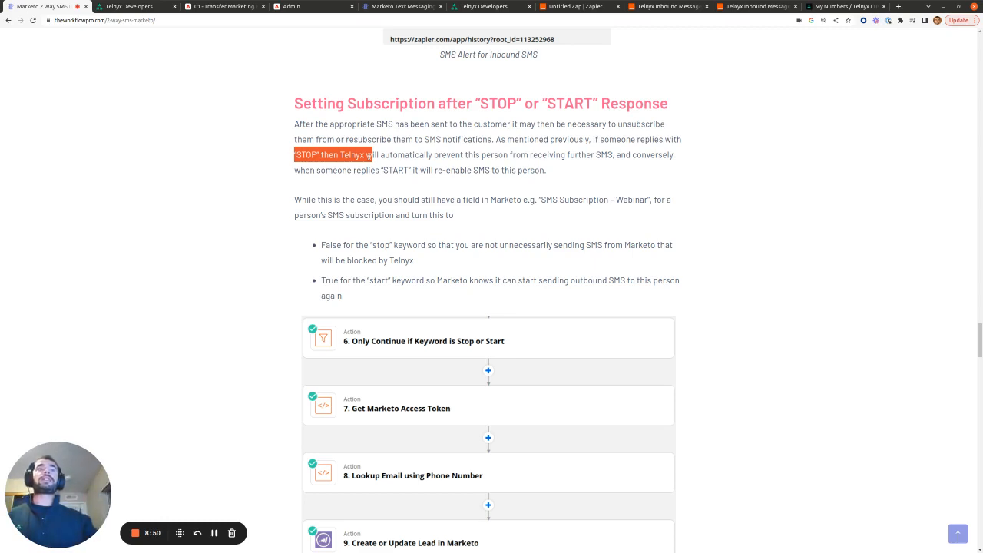
click(630, 227)
scroll(538, 207, down, 4)
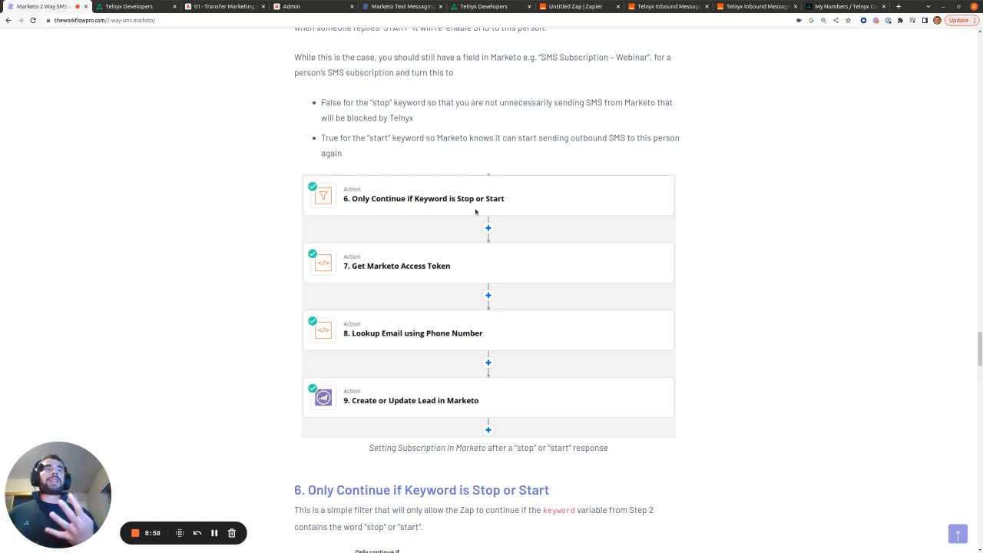
- Return to the Zap editor, review step 6's filter conditions for the keyword containing stop or start, and close the step
click(644, 5)
click(408, 217)
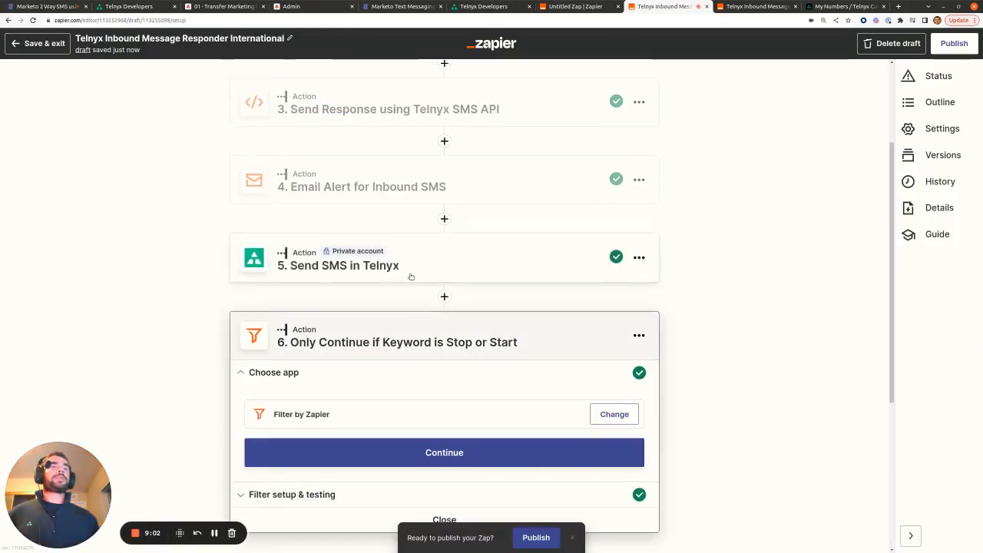
click(307, 290)
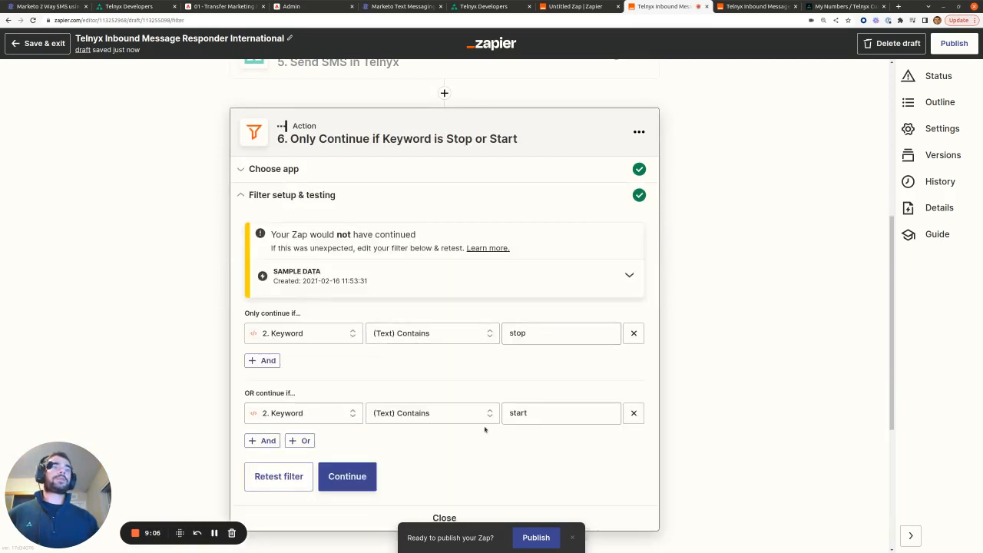
scroll(485, 429, down, 3)
click(444, 334)
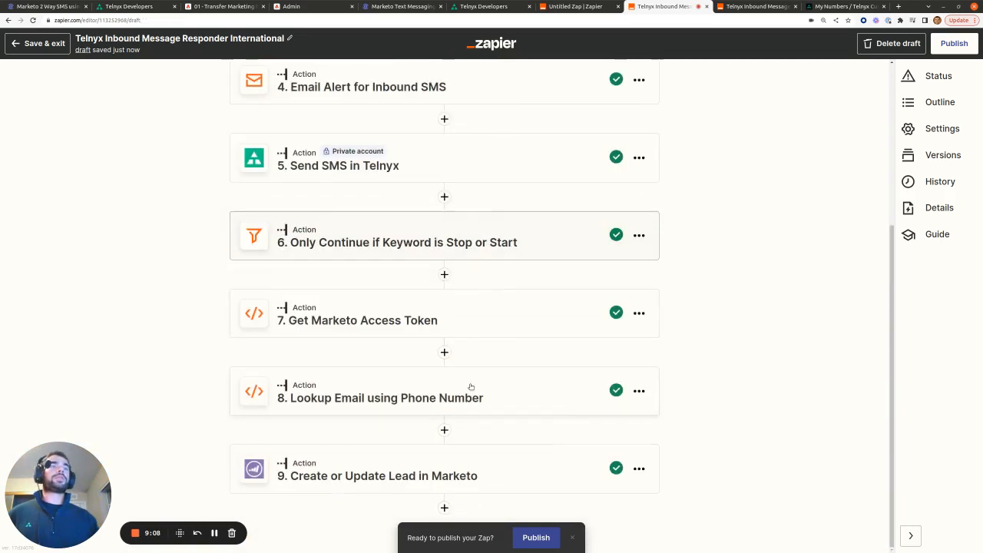
- Open the action setup of step 7, Get Marketo Access Token, review its input data and highlight the whole Python code
click(380, 312)
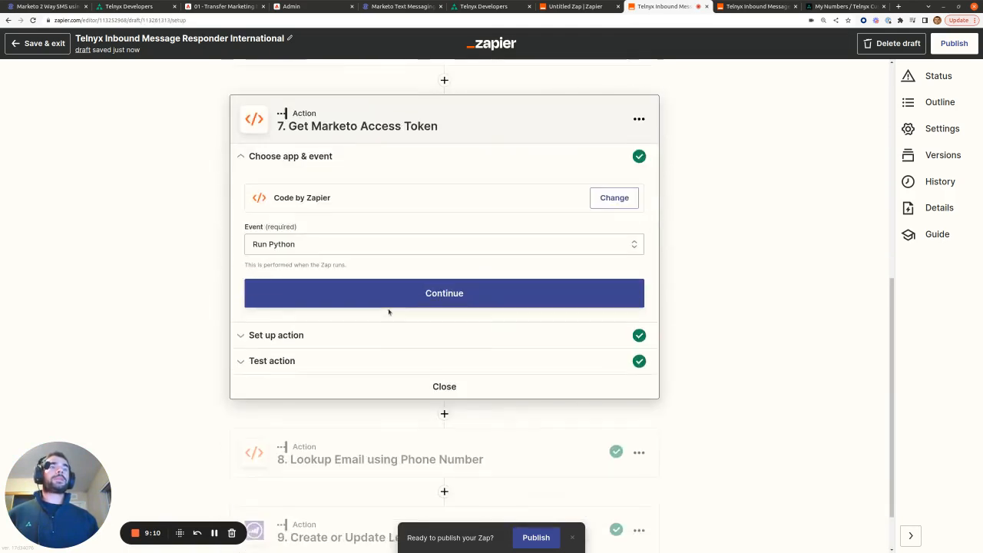
click(293, 331)
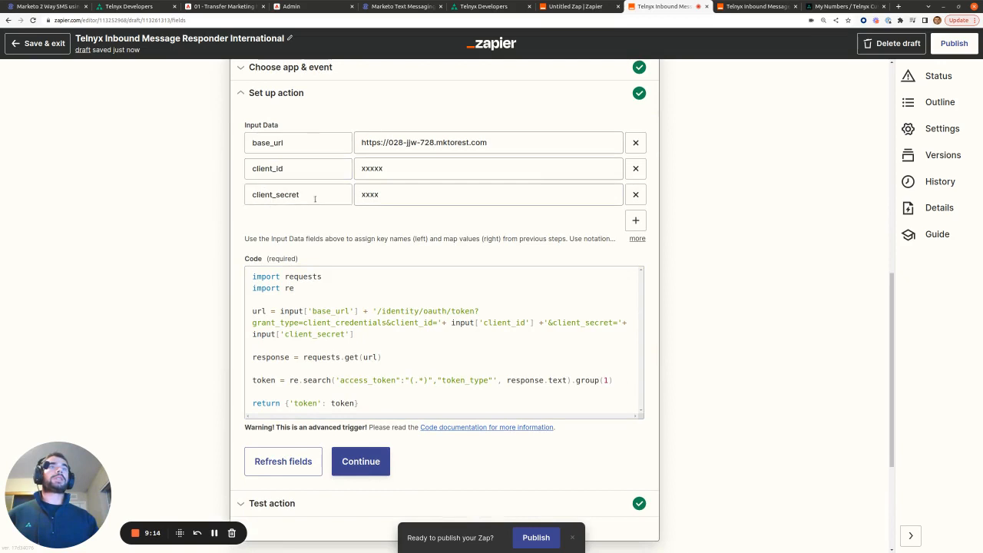
scroll(400, 261, down, 1)
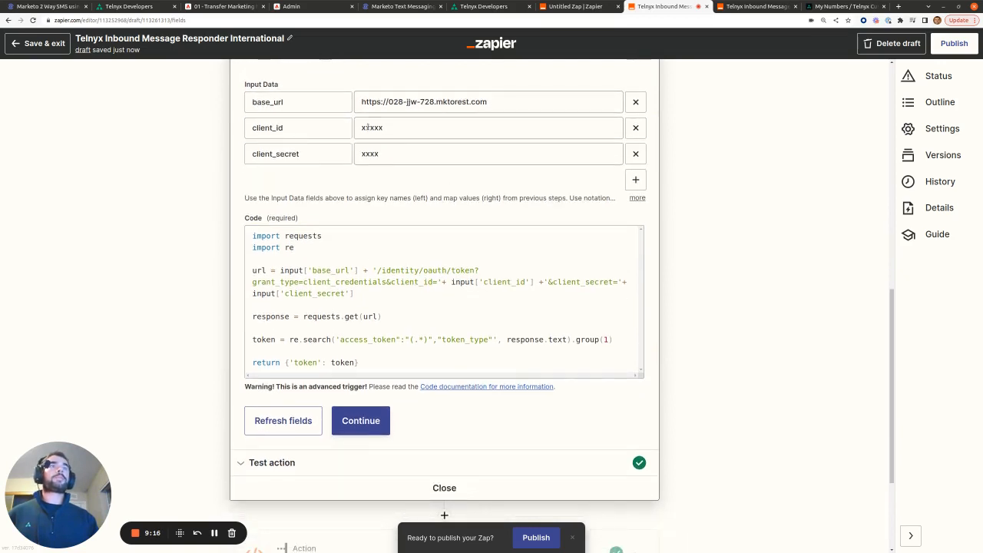
drag(404, 373, 248, 242)
- Switch to the Marketo 2 Way SMS article and read the sections on getting the Marketo access token and looking up the email by phone number
click(46, 6)
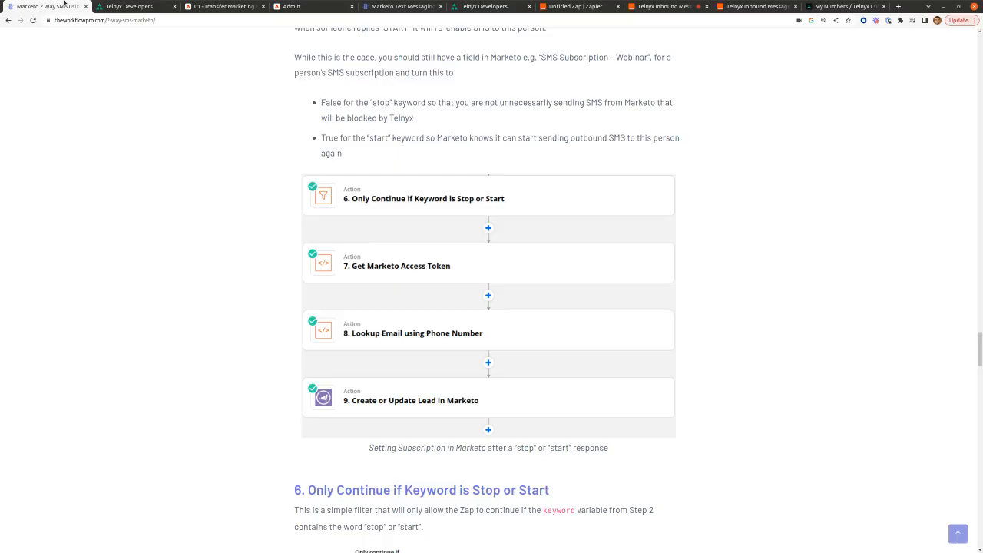
scroll(508, 268, down, 5)
scroll(510, 267, down, 3)
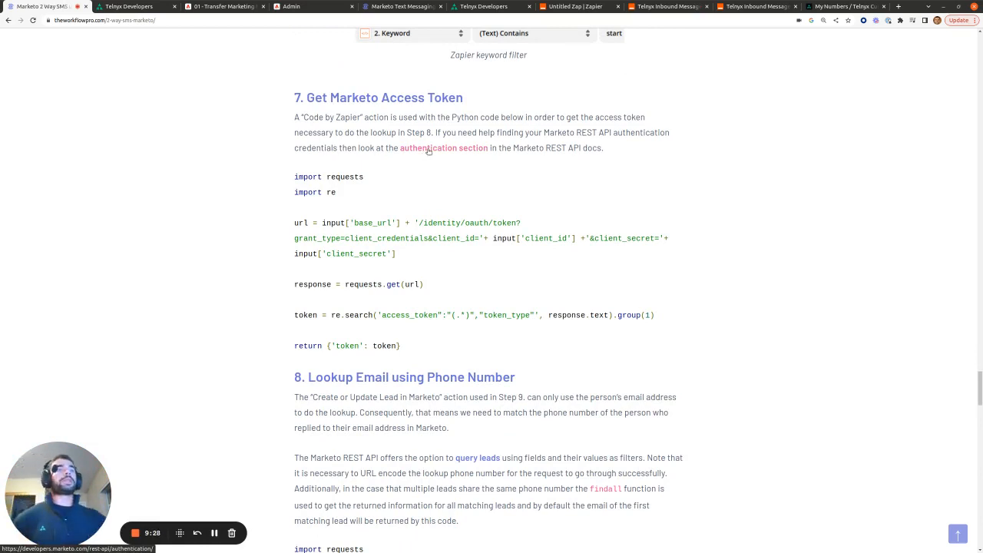
scroll(521, 208, down, 1)
scroll(521, 208, down, 3)
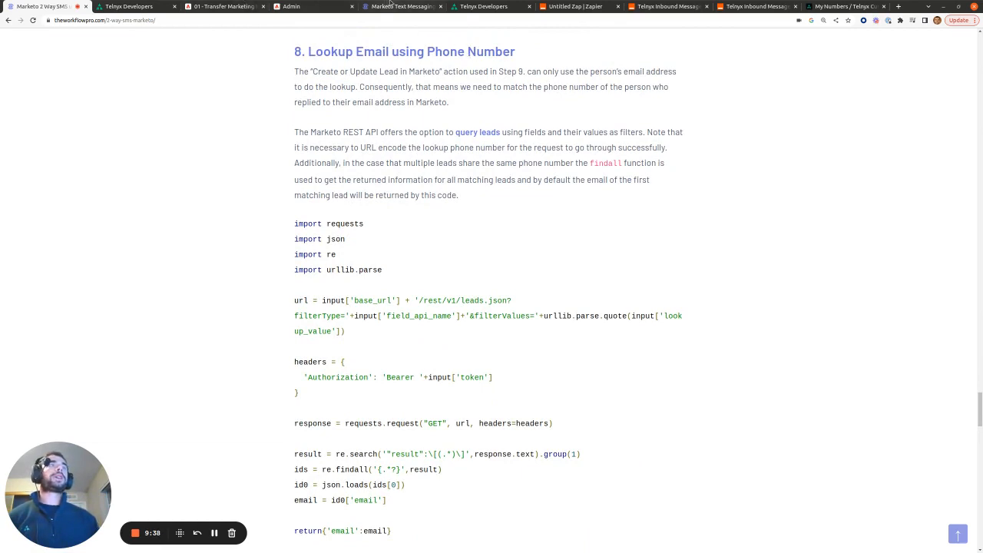
- Return to the Zap editor, open the action setup of step 9, Create or Update Lead in Marketo, and look through its lead fields
click(667, 6)
scroll(356, 458, down, 4)
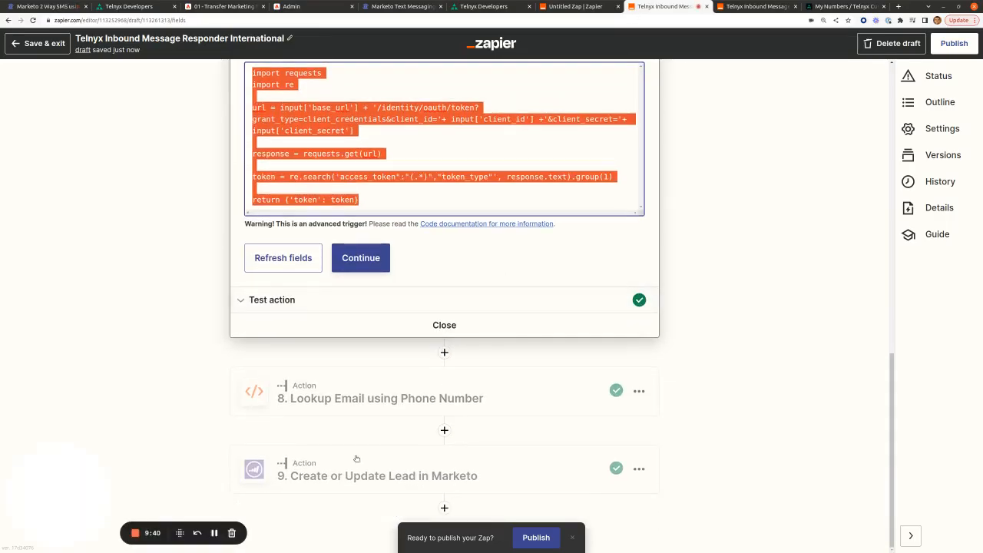
click(354, 472)
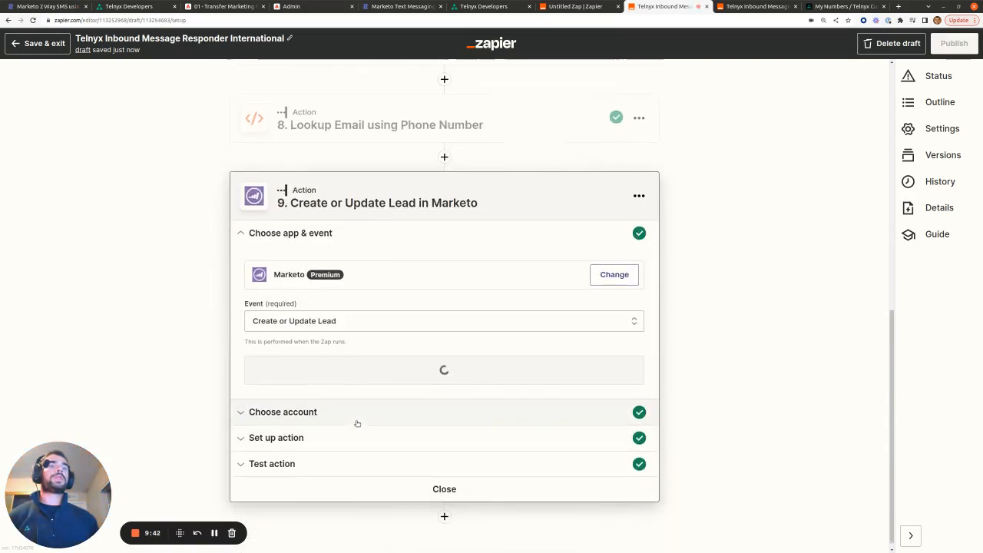
click(305, 426)
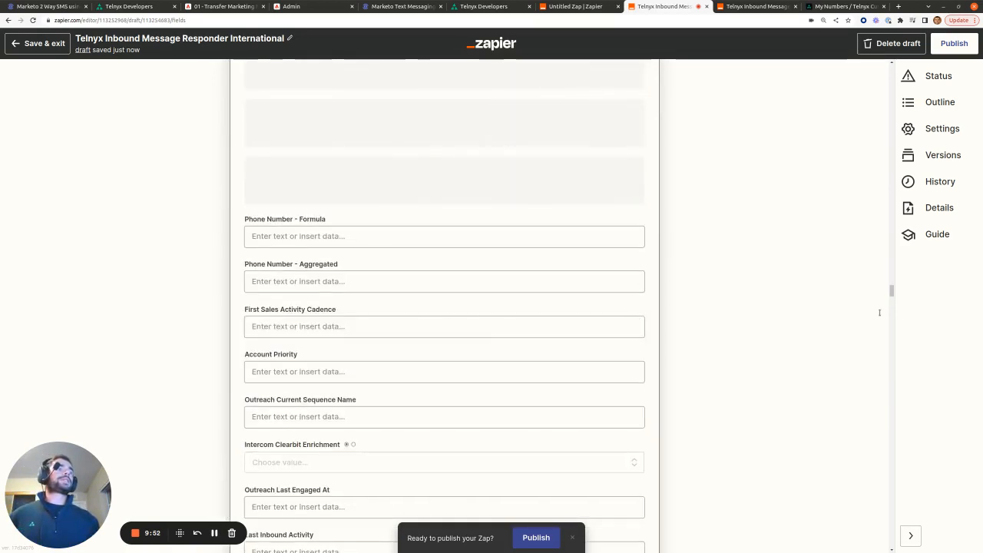
drag(868, 223, 875, 71)
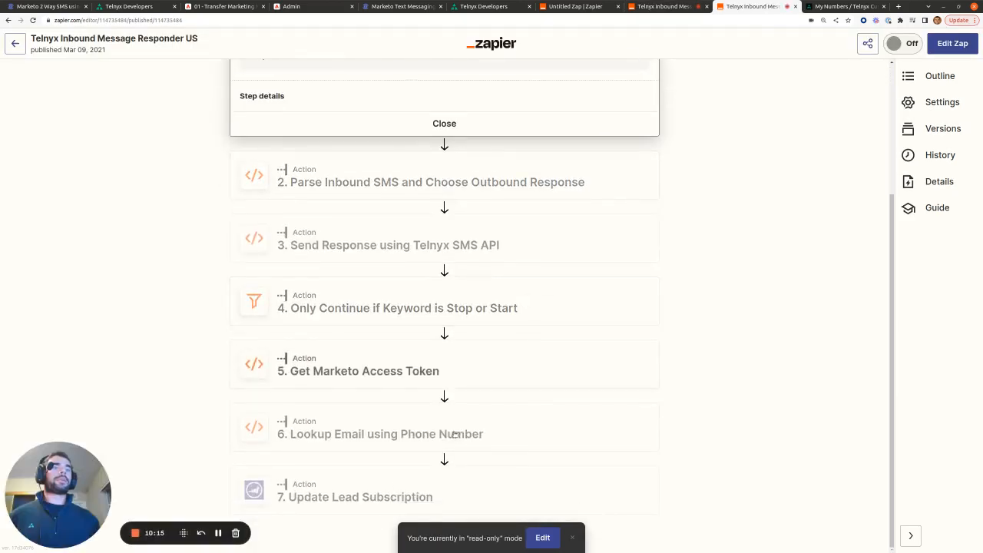
- In the Telnyx Inbound Message Responder US Zap, open step 7, Update Lead Subscription, and review its email address and Text Subscription - Webinar mappings
click(384, 495)
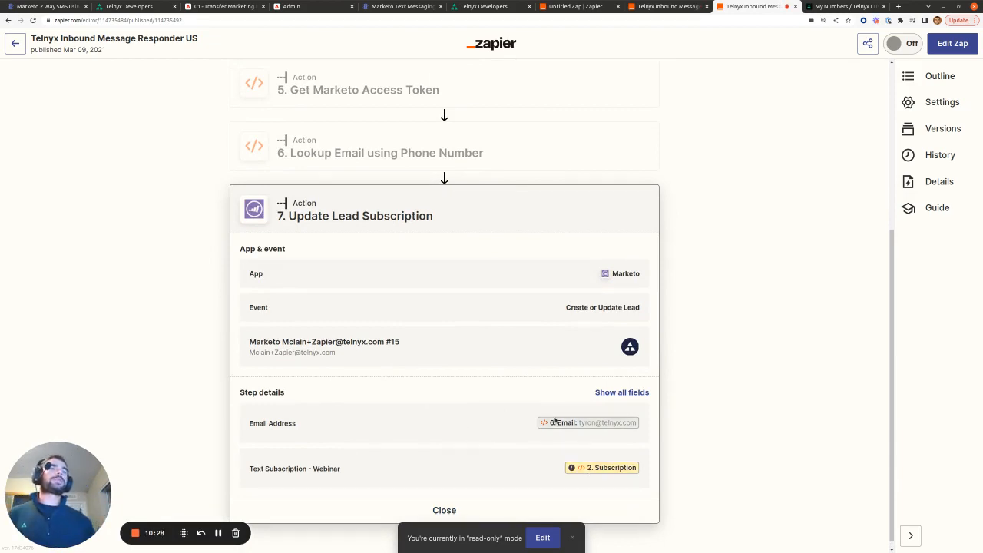
scroll(530, 185, up, 3)
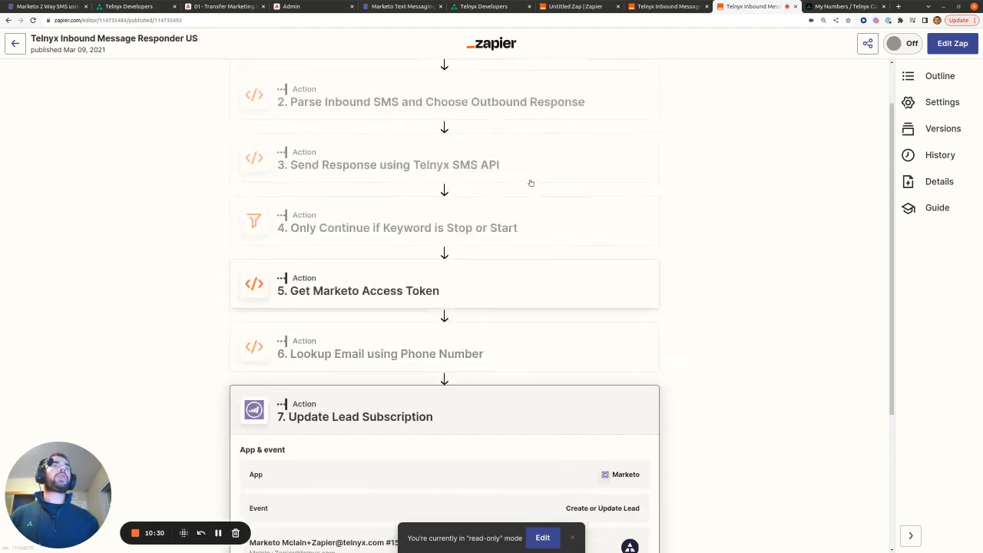
scroll(383, 252, down, 1)
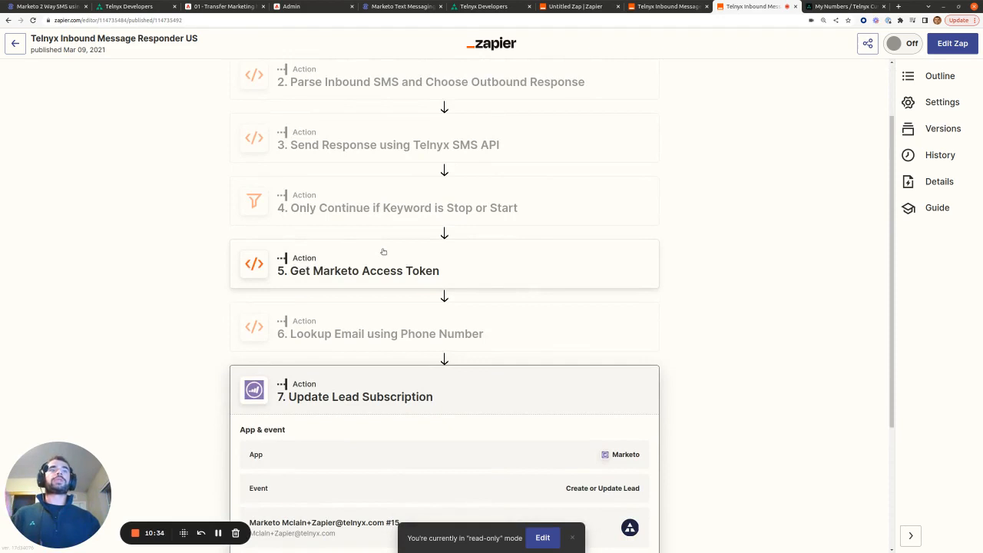
scroll(383, 252, down, 2)
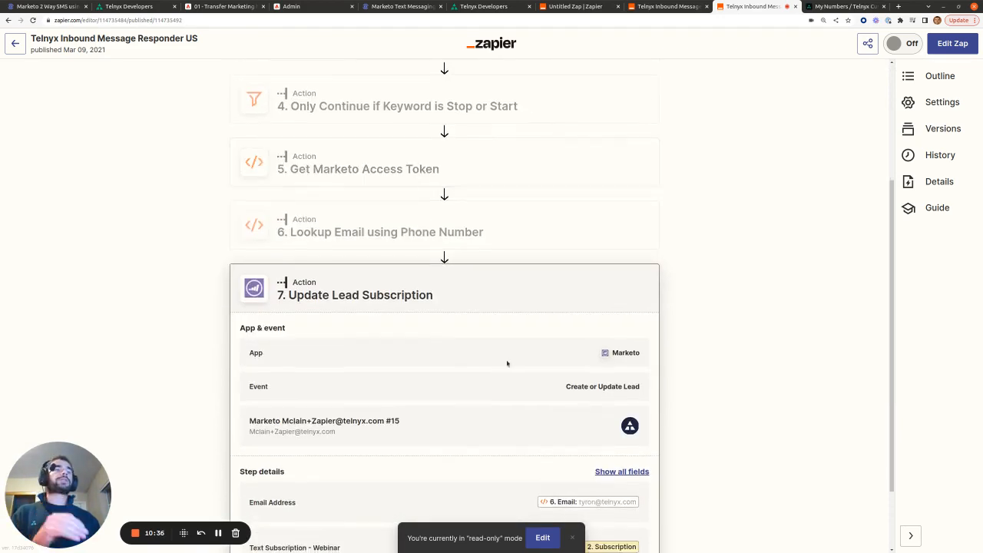
scroll(507, 364, down, 1)
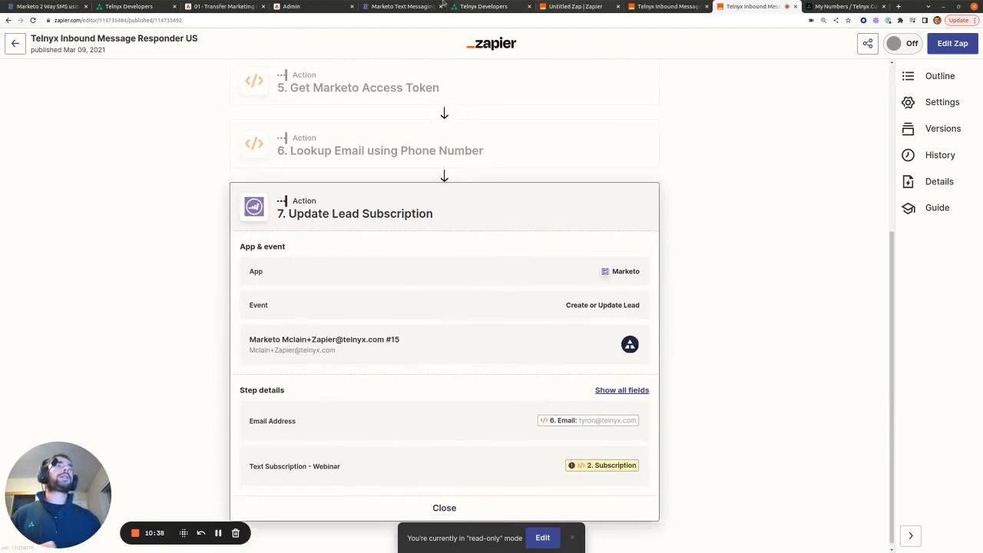
- From section 8 of the Marketo 2 Way SMS article, open the "query leads" documentation in a new tab, view it and return to the article
click(48, 6)
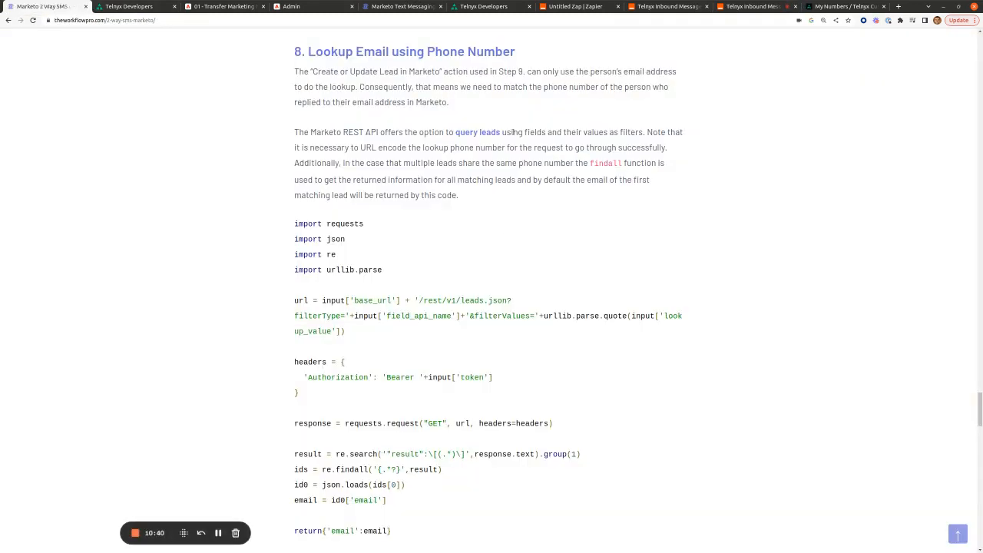
right_click(469, 132)
click(486, 135)
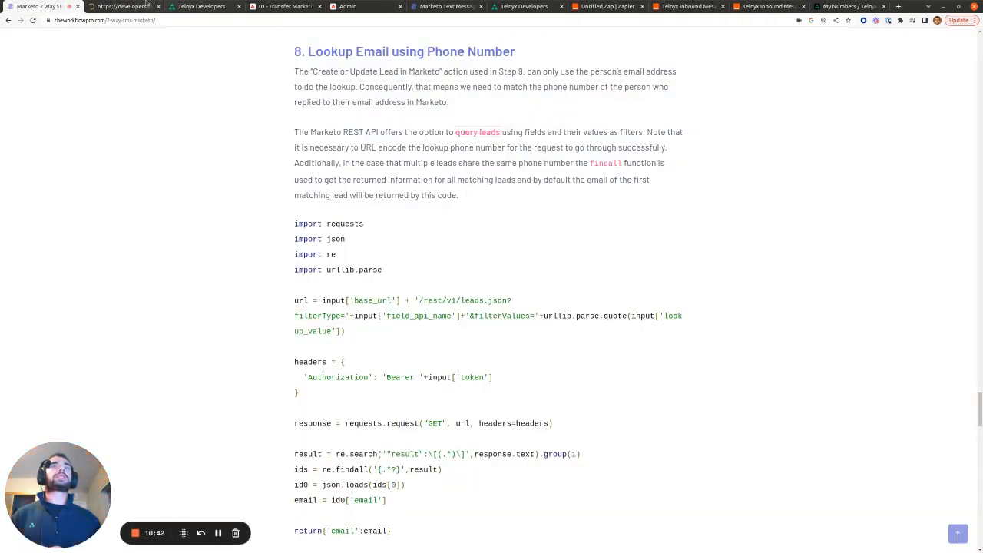
click(123, 6)
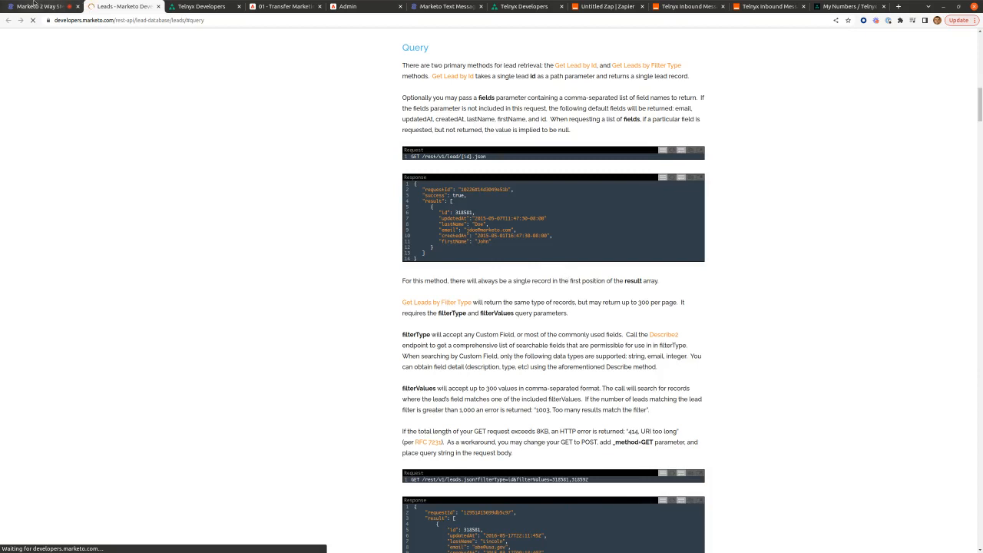
key(ctrl+Page_Up)
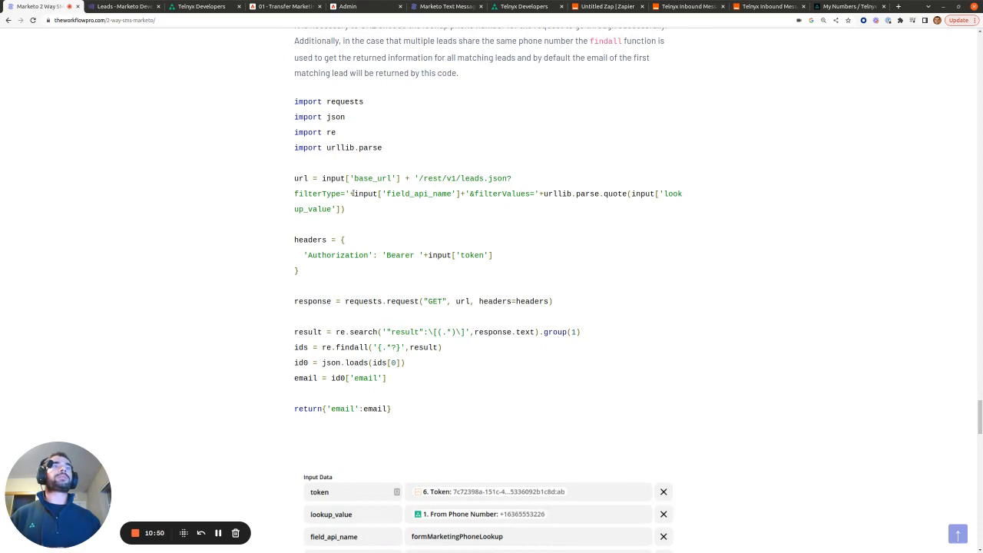
- Highlight the field_api_name input and the URL-encoded lookup_value in the request URL of the article's email lookup code
drag(354, 193, 459, 194)
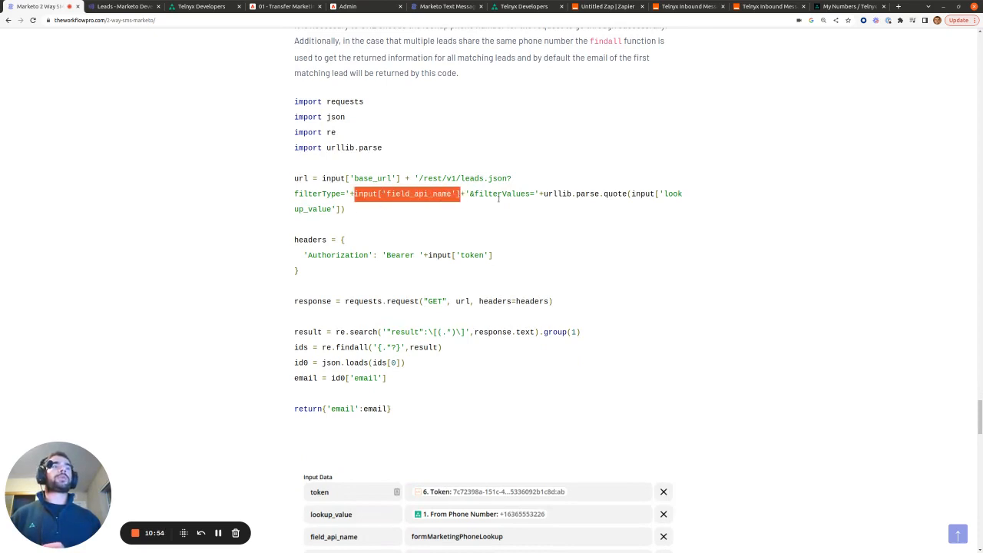
click(559, 193)
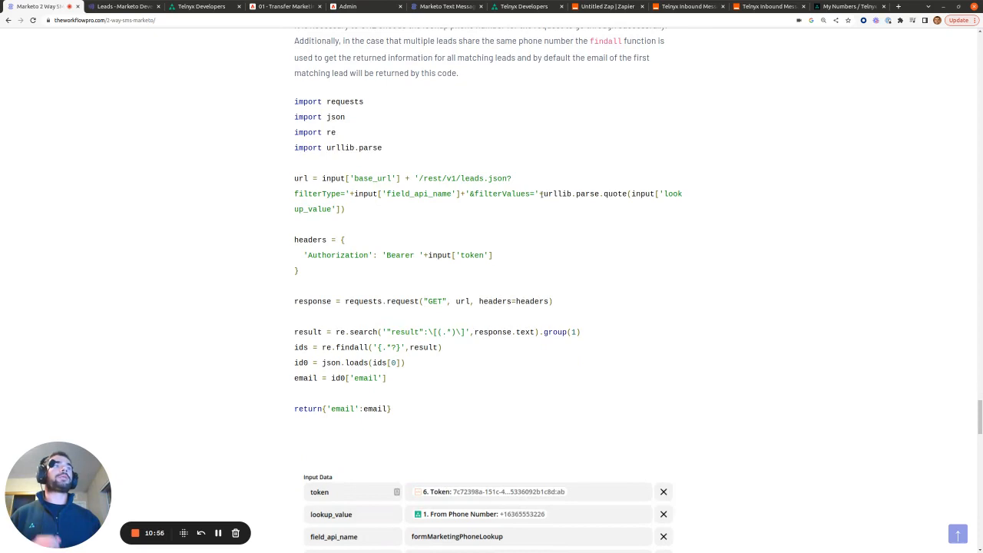
drag(545, 194, 646, 193)
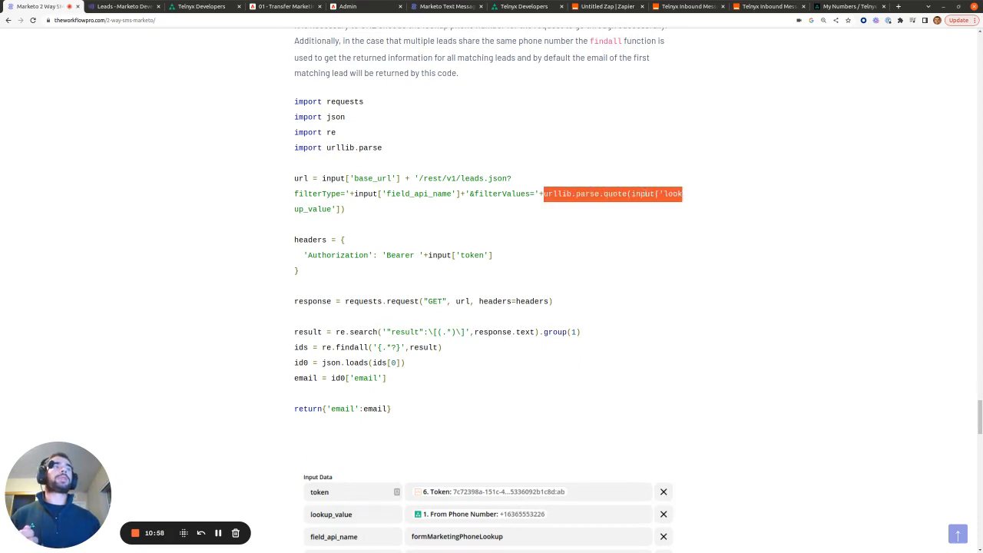
drag(341, 209, 291, 209)
drag(654, 193, 682, 195)
- Highlight the re.findall expression and the line that assigns the email in the article's email lookup code
scroll(524, 225, down, 1)
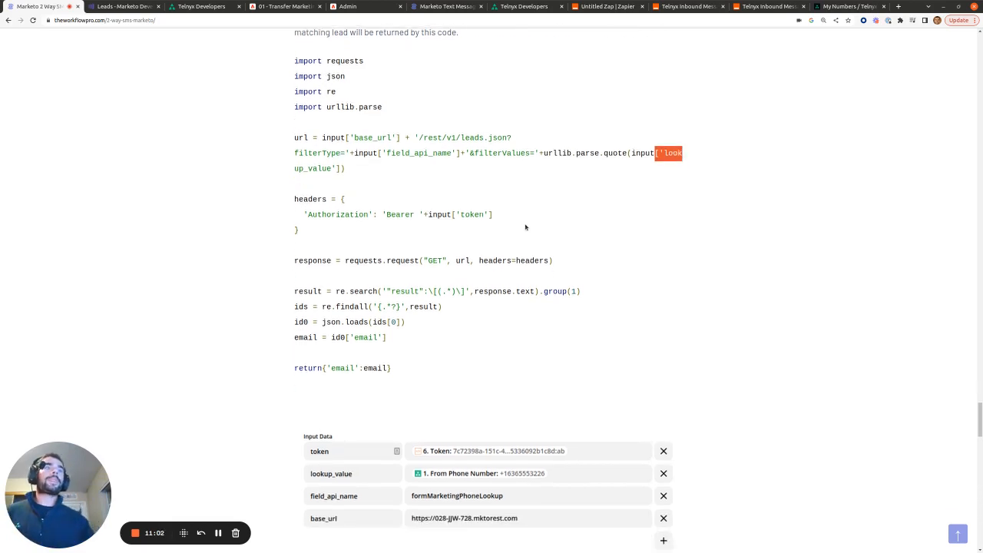
scroll(525, 227, down, 2)
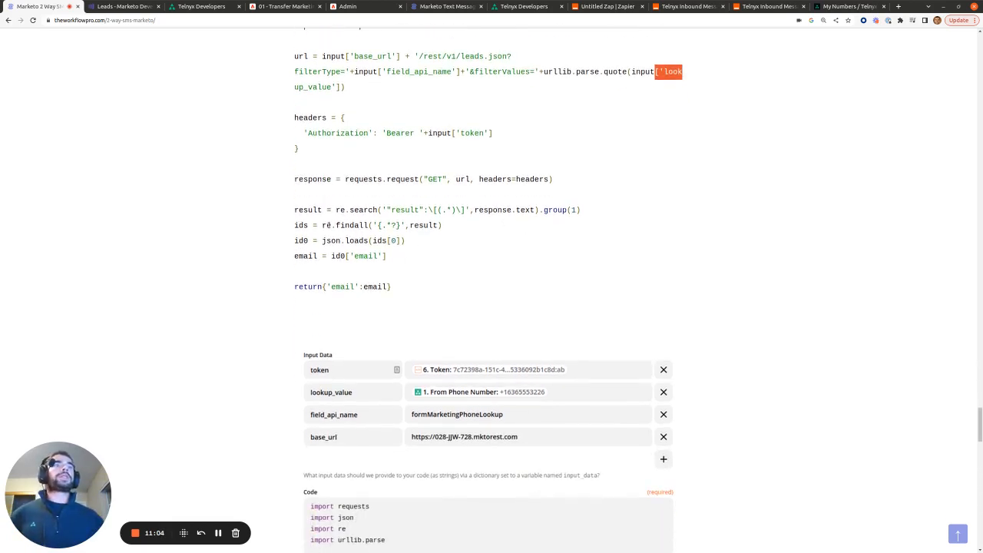
drag(320, 228, 444, 226)
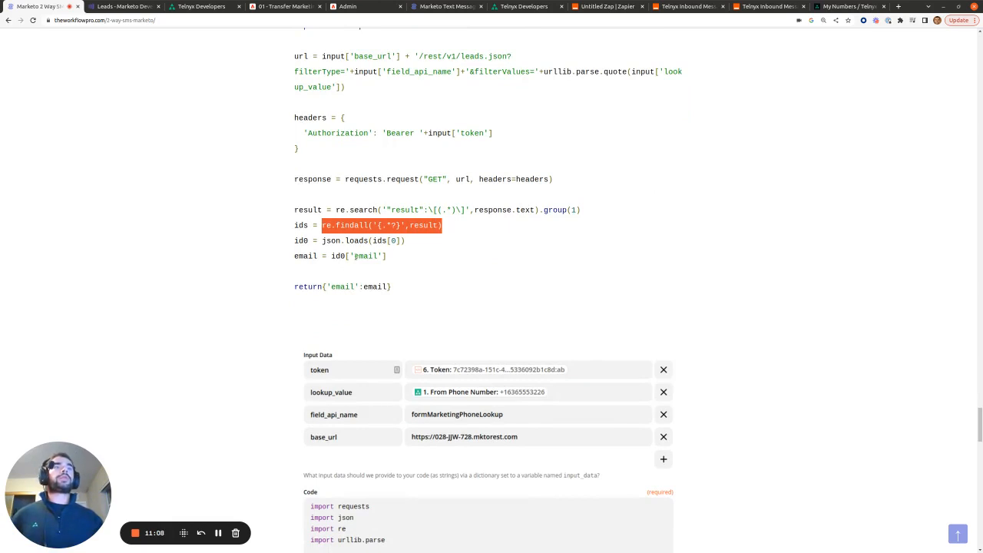
drag(294, 256, 389, 257)
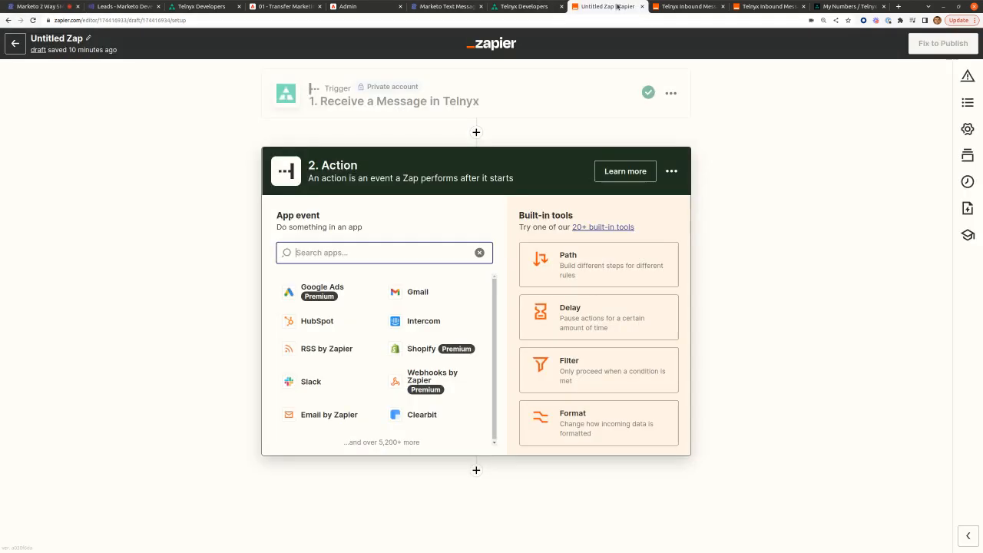
- Return to the Telnyx Inbound Message Responder International Zap and open the action setup of step 8, Lookup Email using Phone Number
click(618, 7)
click(679, 6)
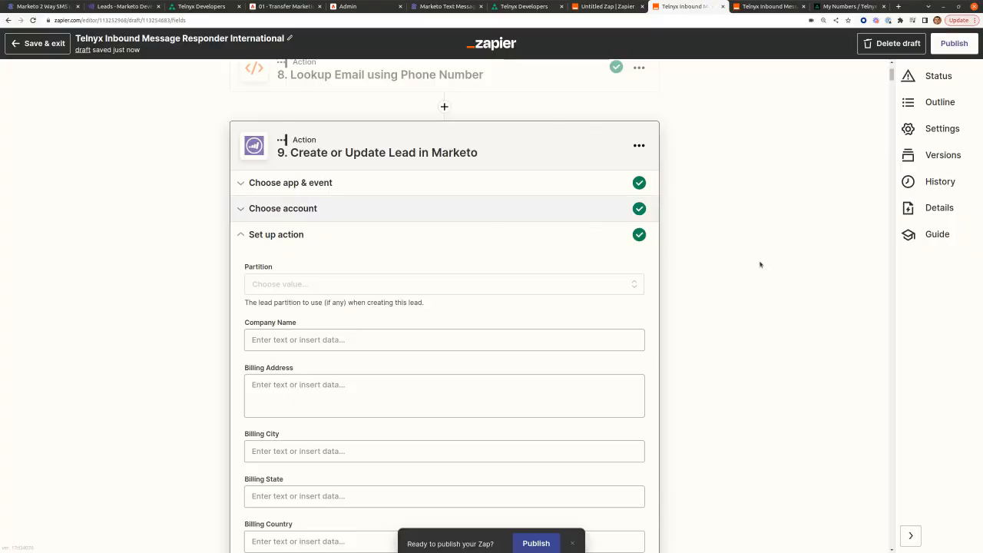
scroll(760, 266, up, 5)
scroll(451, 338, up, 2)
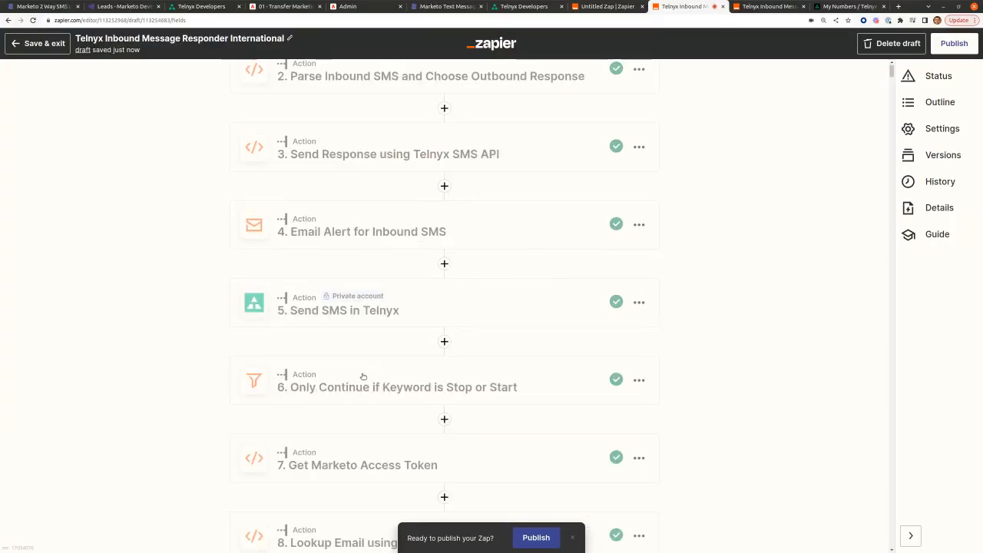
scroll(394, 321, down, 5)
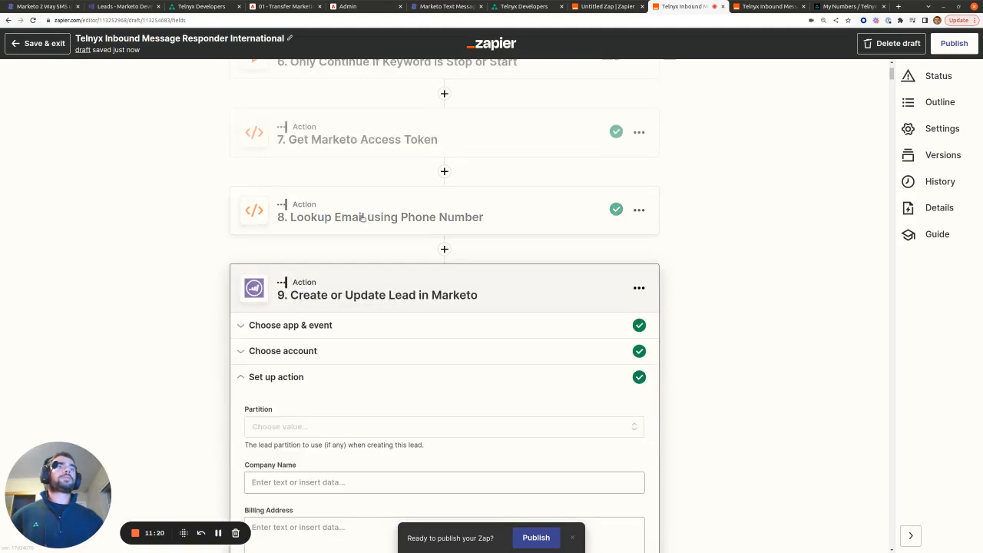
click(362, 218)
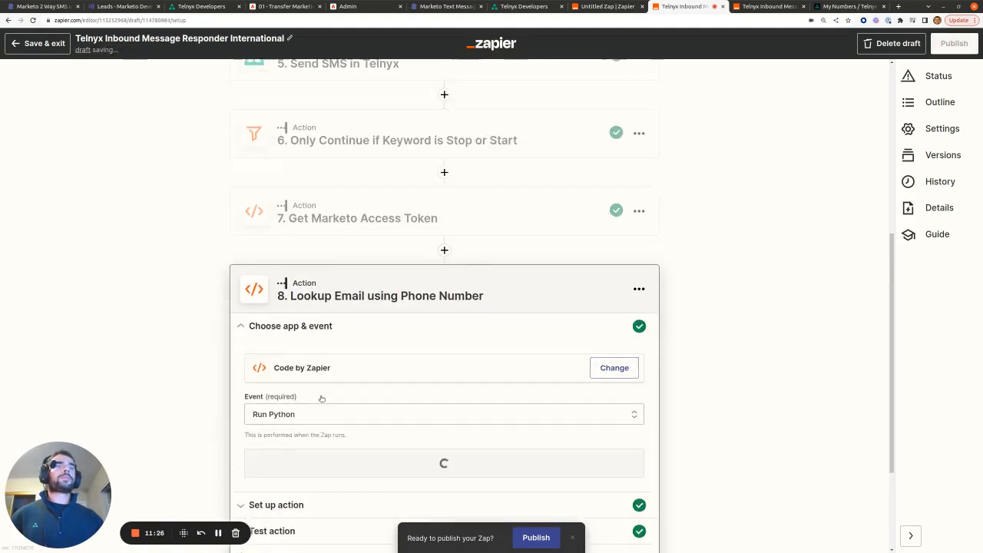
click(292, 450)
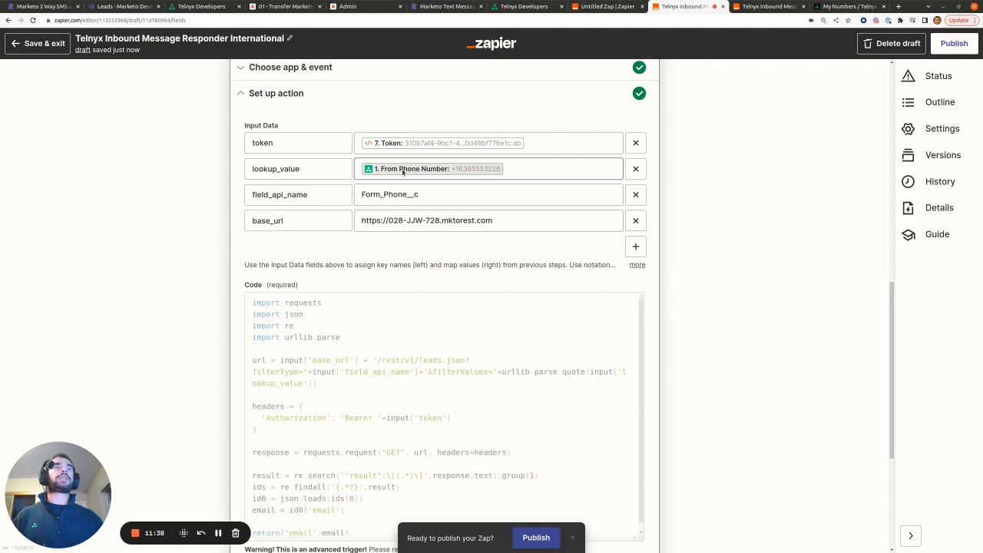
- Highlight the field_api_name value Form_Phone__c in step 8, dismiss the data suggestions and review the base URL and Python code
double_click(403, 194)
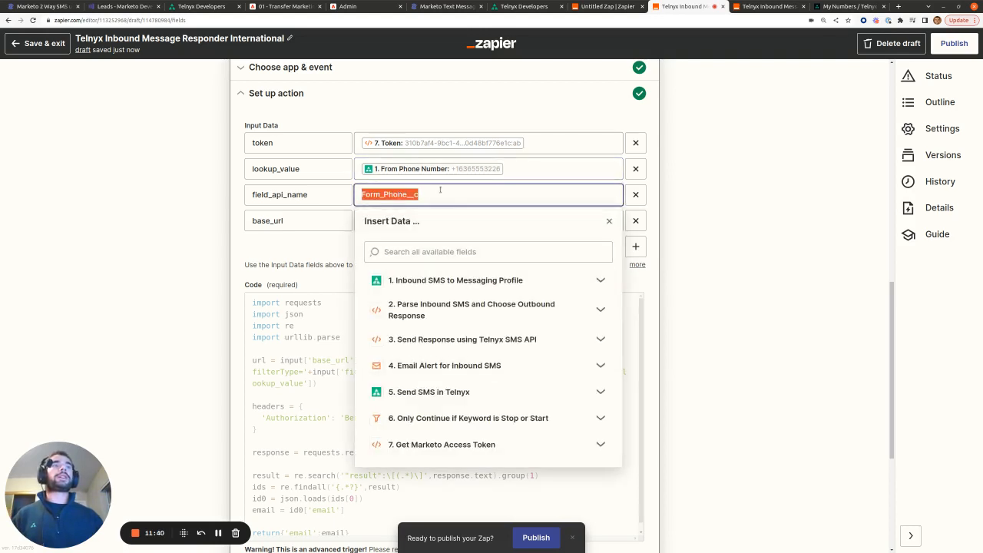
click(440, 192)
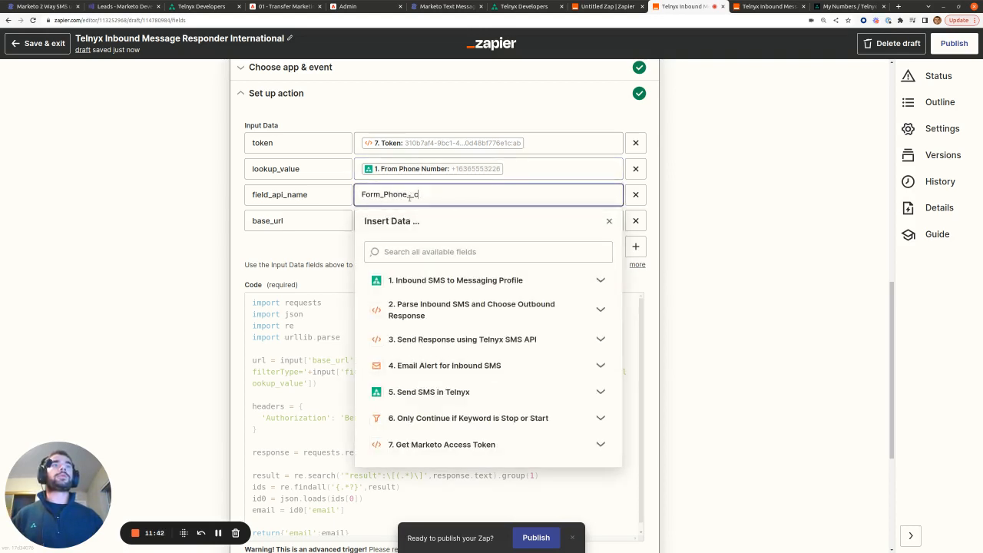
click(319, 247)
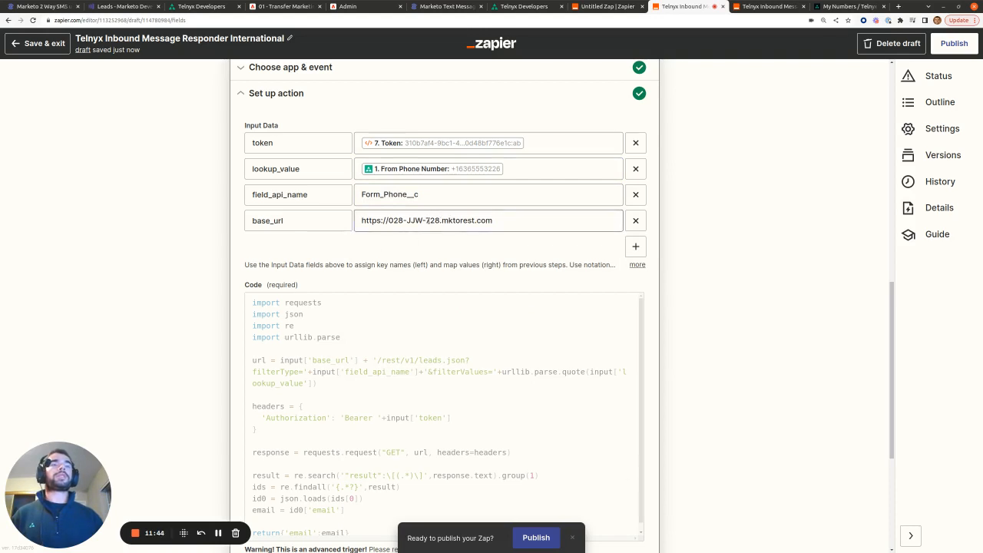
scroll(539, 356, down, 1)
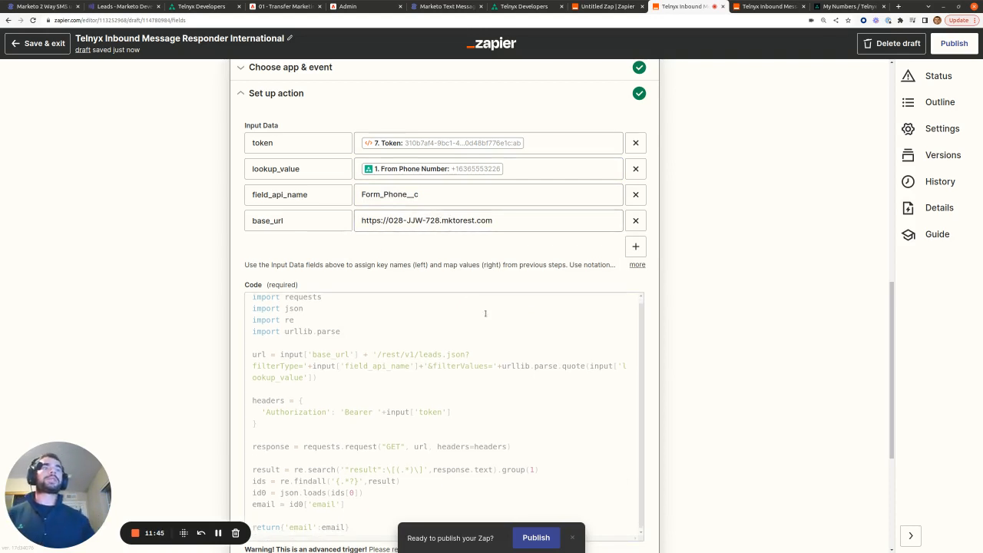
- Highlight the field_api_name input in the request URL of step 8's Python code and point out its Form_Phone__c value
click(539, 355)
scroll(539, 355, down, 1)
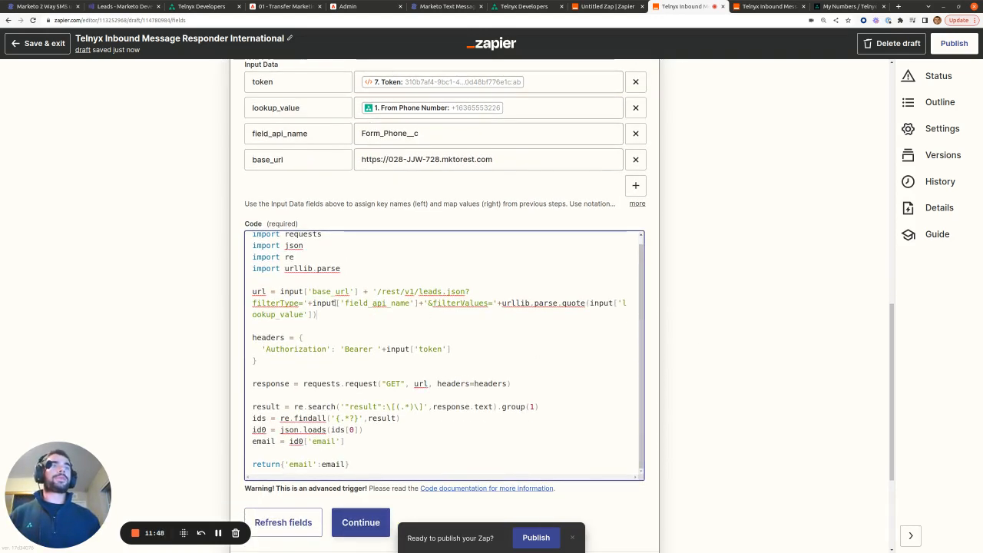
drag(312, 302, 419, 302)
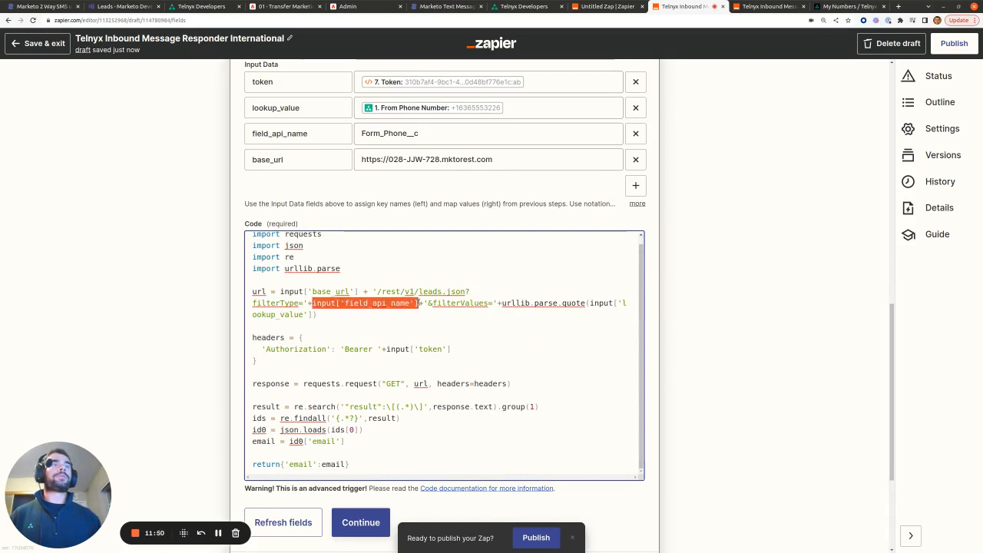
click(364, 135)
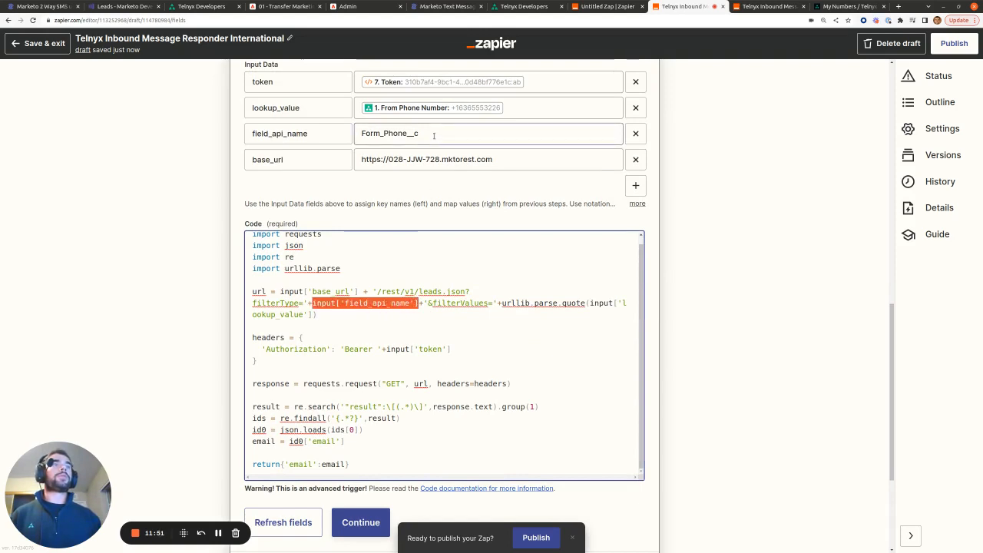
double_click(364, 135)
- Highlight the urllib.parse.quote function that encodes the lookup value in step 8's request URL
click(484, 302)
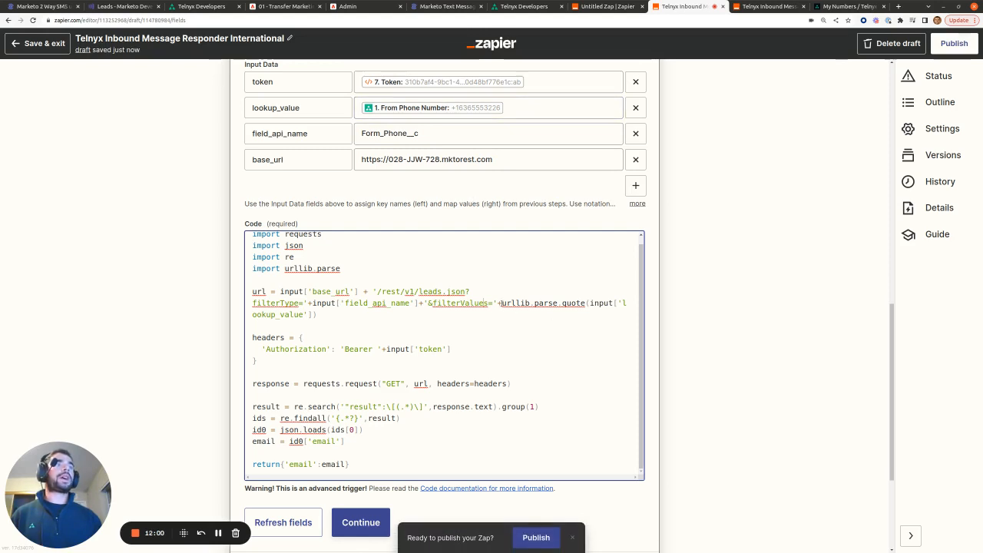
drag(501, 303, 576, 303)
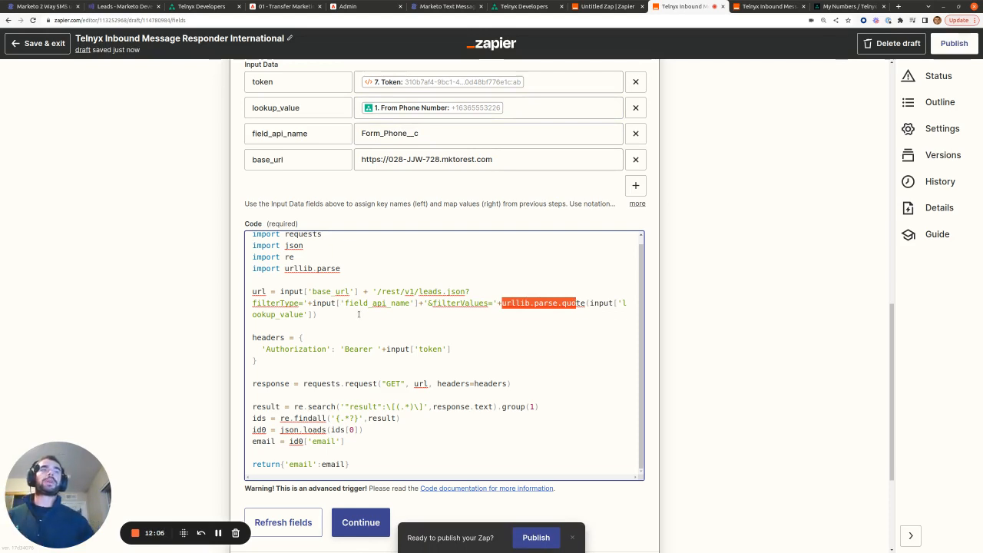
click(504, 303)
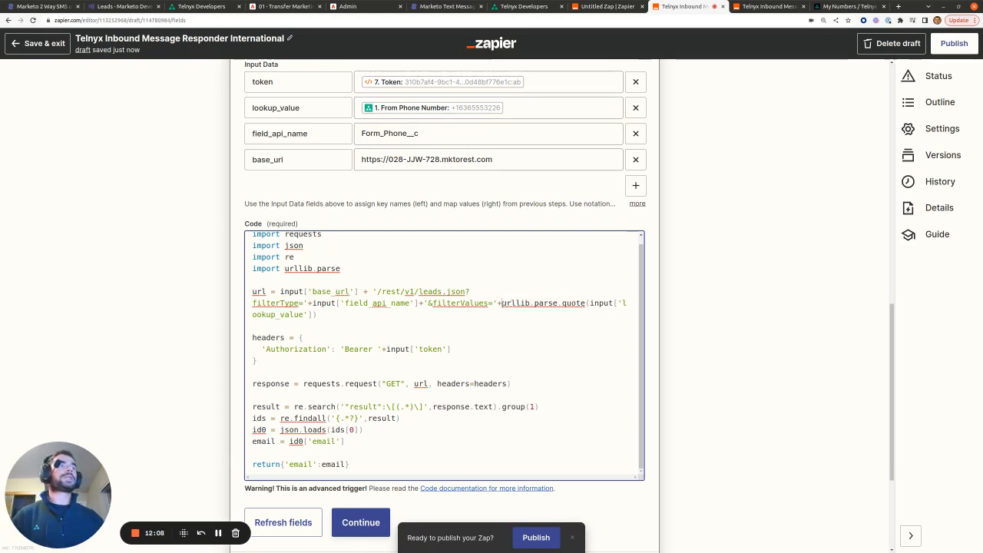
drag(501, 303, 585, 303)
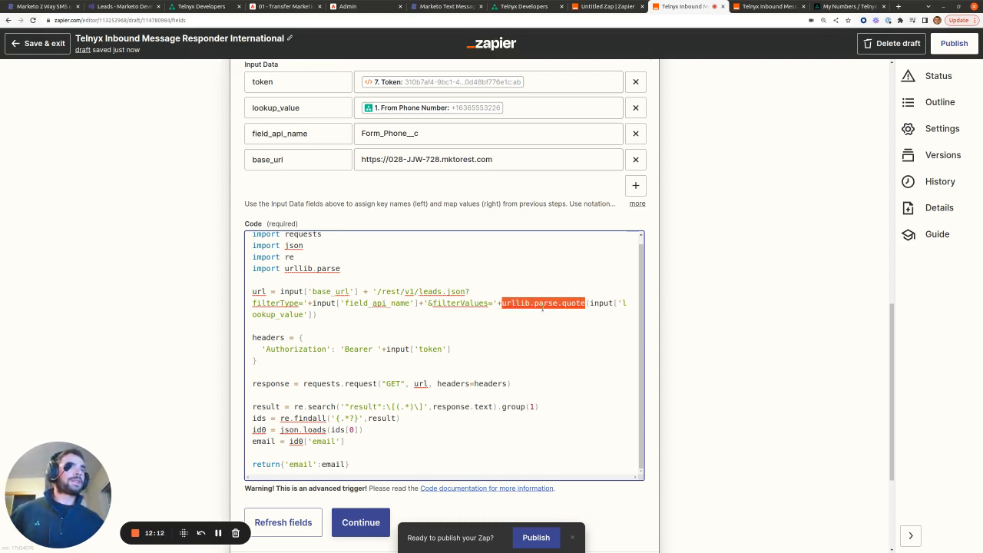
click(556, 304)
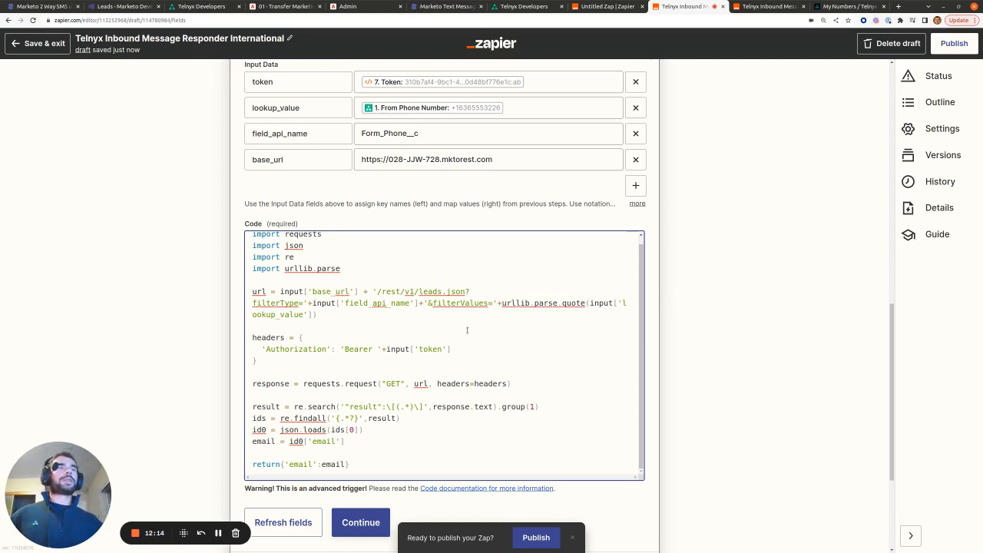
drag(499, 304, 530, 304)
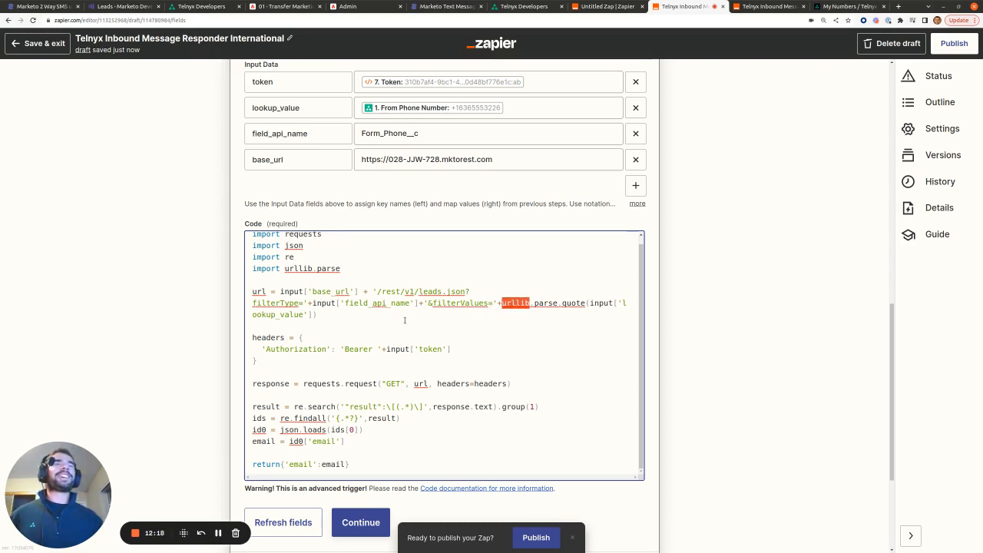
- Highlight the line that assigns the email from id0 near the end of step 8's Python code
scroll(404, 320, down, 4)
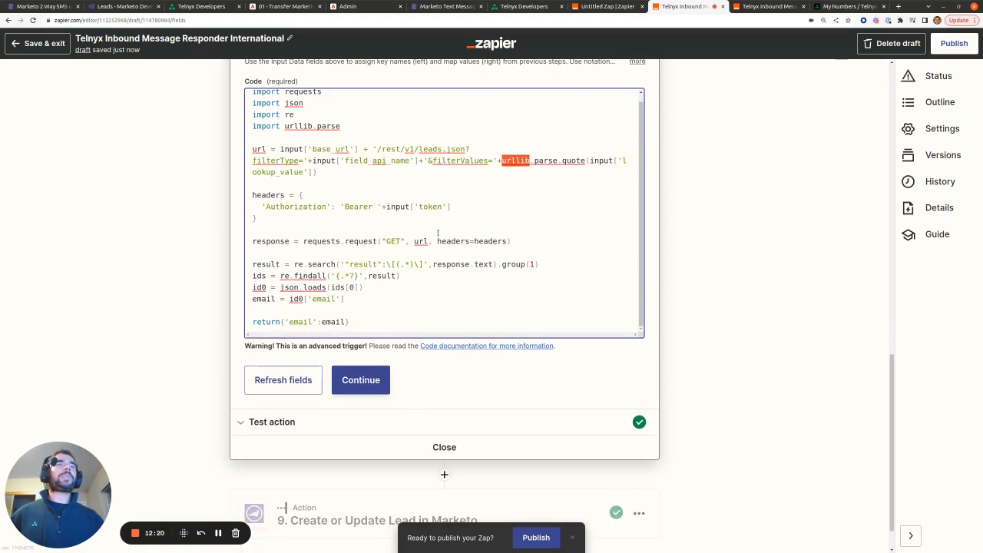
drag(361, 303, 247, 300)
scroll(393, 428, down, 1)
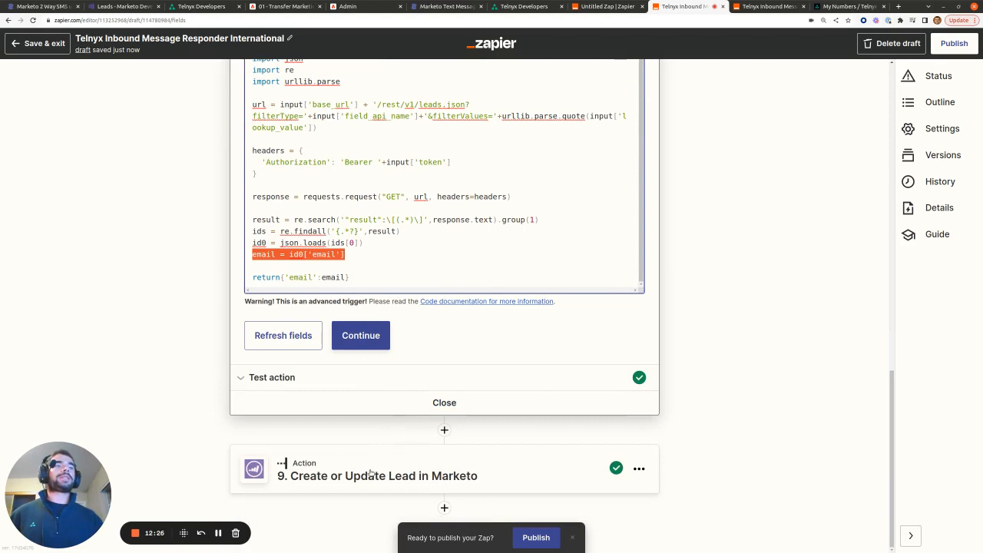
- Open step 9, Create or Update Lead in Marketo, and review its action setup fields and its app and event
click(370, 474)
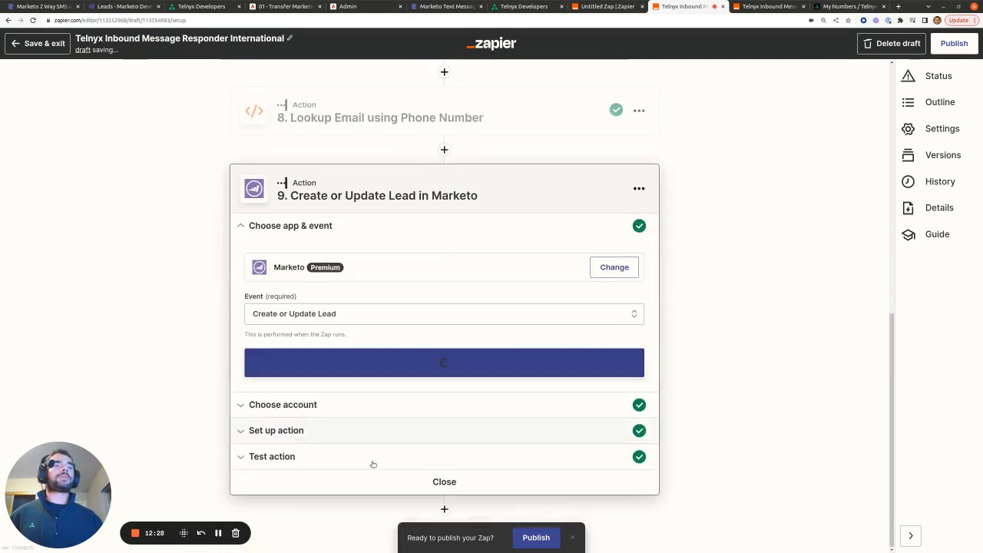
click(301, 436)
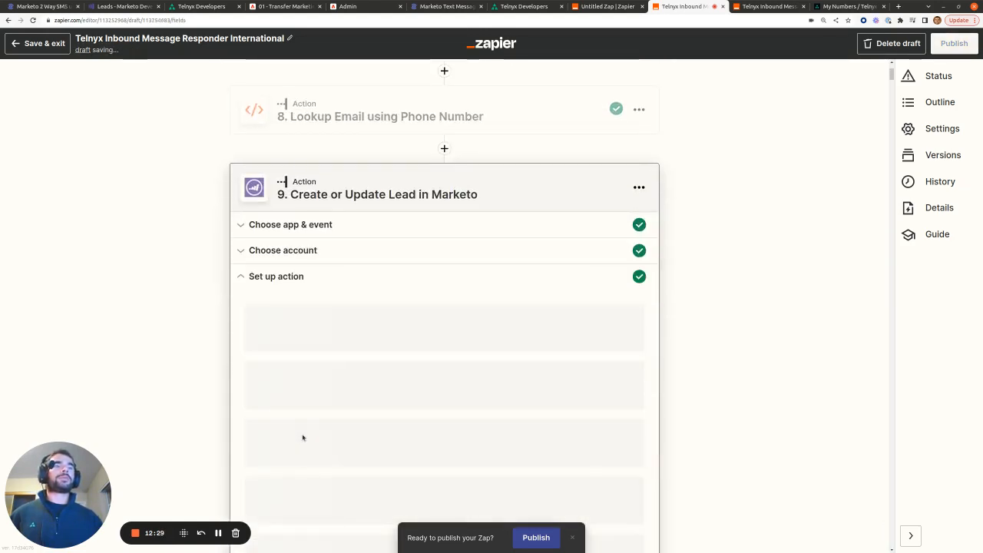
scroll(575, 356, down, 1)
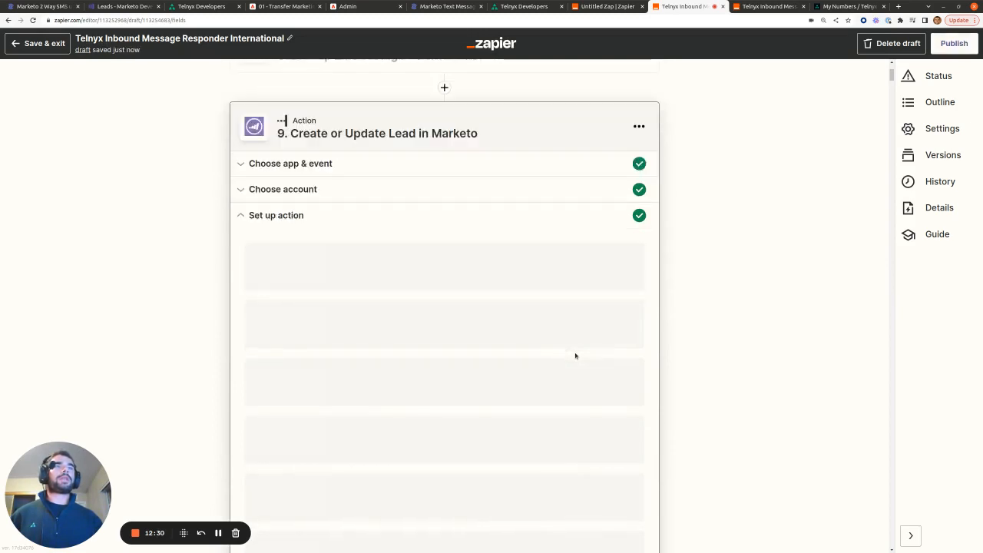
scroll(575, 355, down, 3)
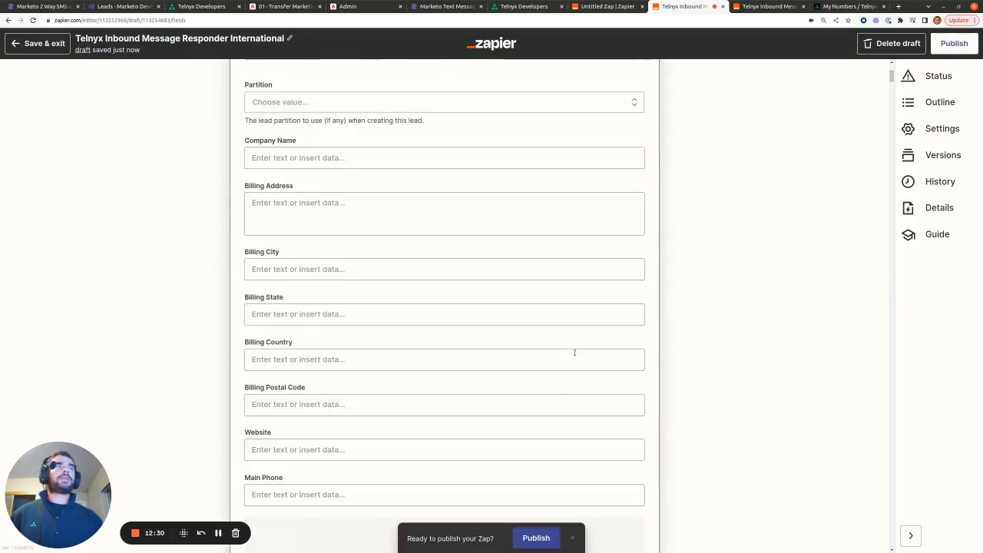
scroll(574, 353, up, 6)
scroll(497, 331, up, 1)
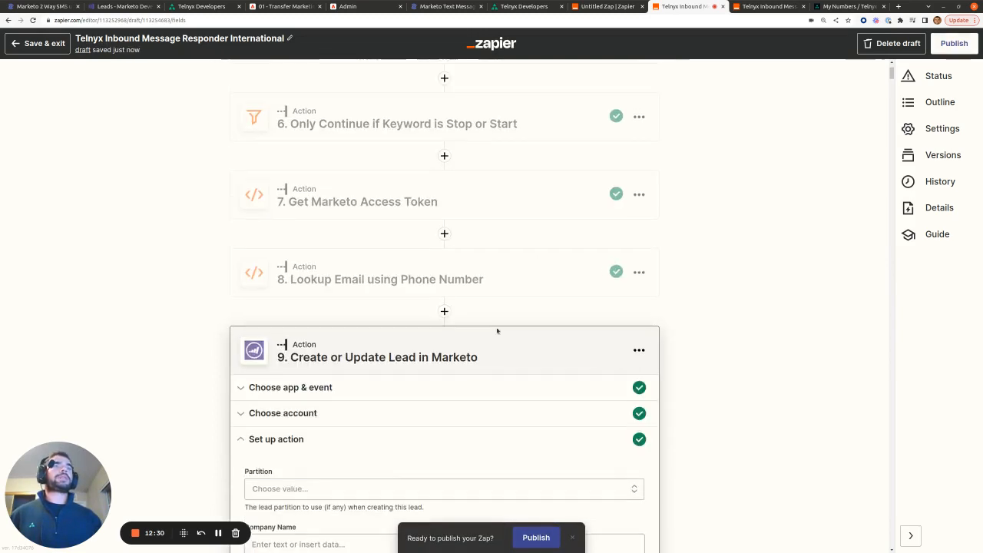
click(300, 387)
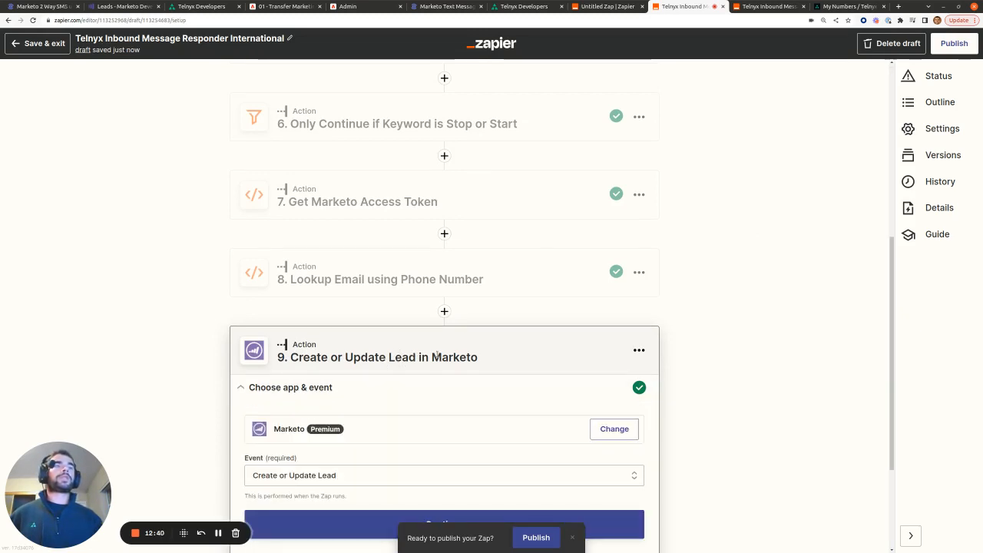
- Check the Update Lead Subscription step in the US Zap, and open the action setup of step 2 in the International Zap
click(767, 6)
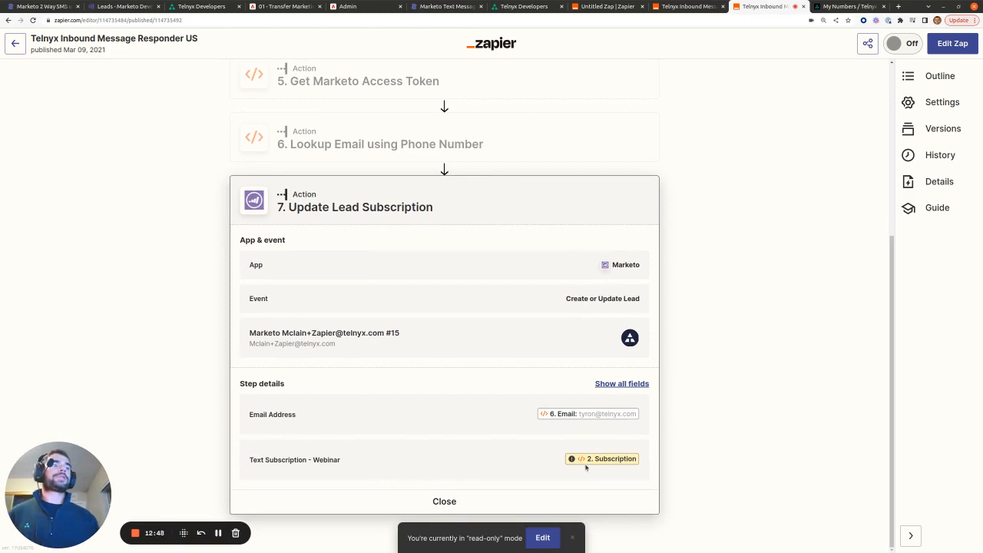
scroll(479, 264, up, 5)
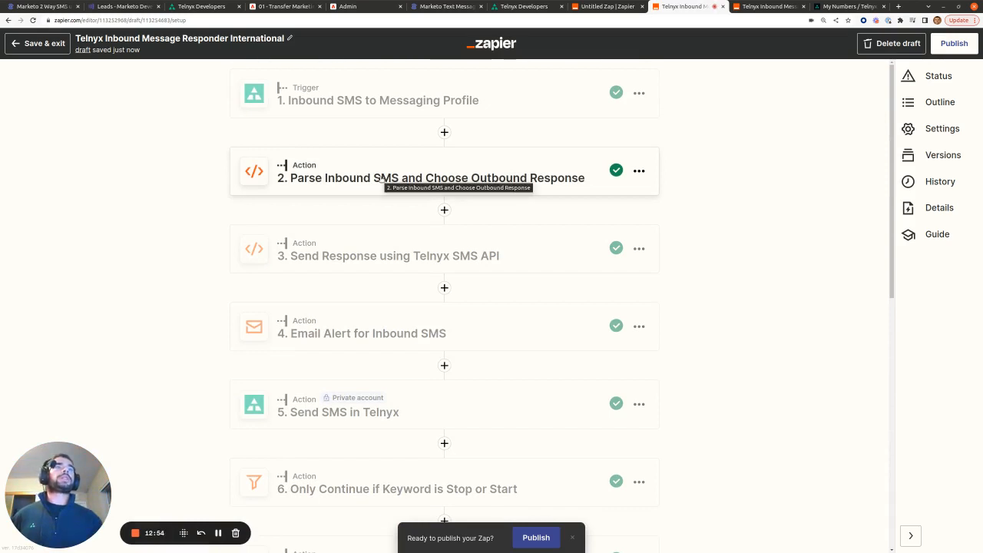
click(381, 180)
click(277, 387)
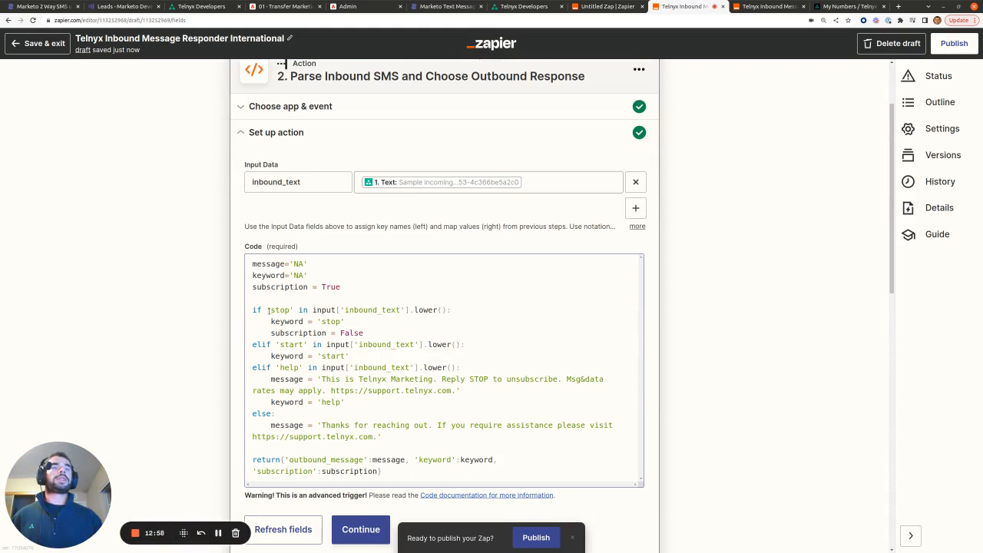
- Highlight the 'stop' keyword, the subscription = False line and the default subscription = True line in step 2's code
drag(271, 310, 289, 310)
drag(365, 333, 275, 332)
drag(339, 288, 252, 287)
scroll(478, 311, down, 2)
scroll(477, 311, down, 6)
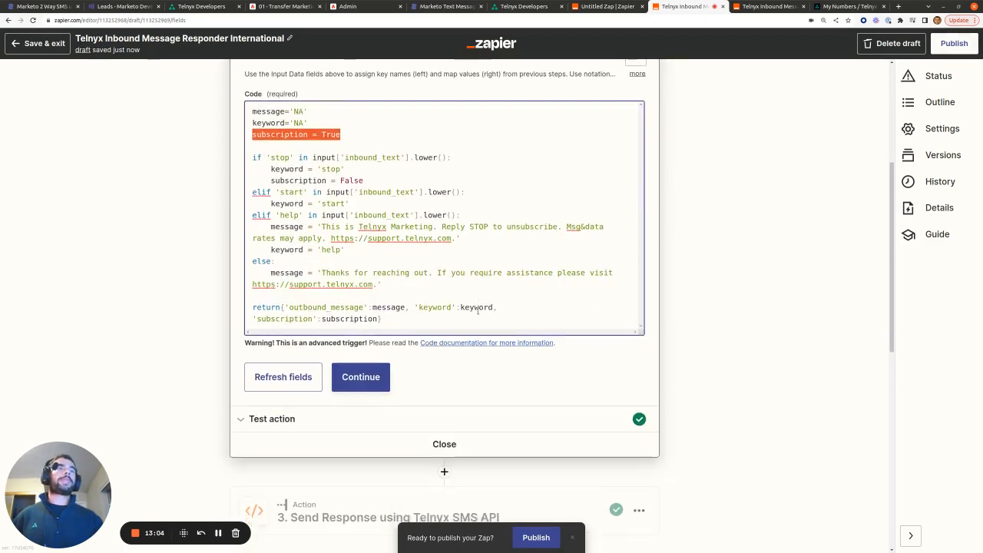
- Return to the US Zap and highlight the Text Subscription - Webinar field mapped in its Update Lead Subscription step
click(754, 4)
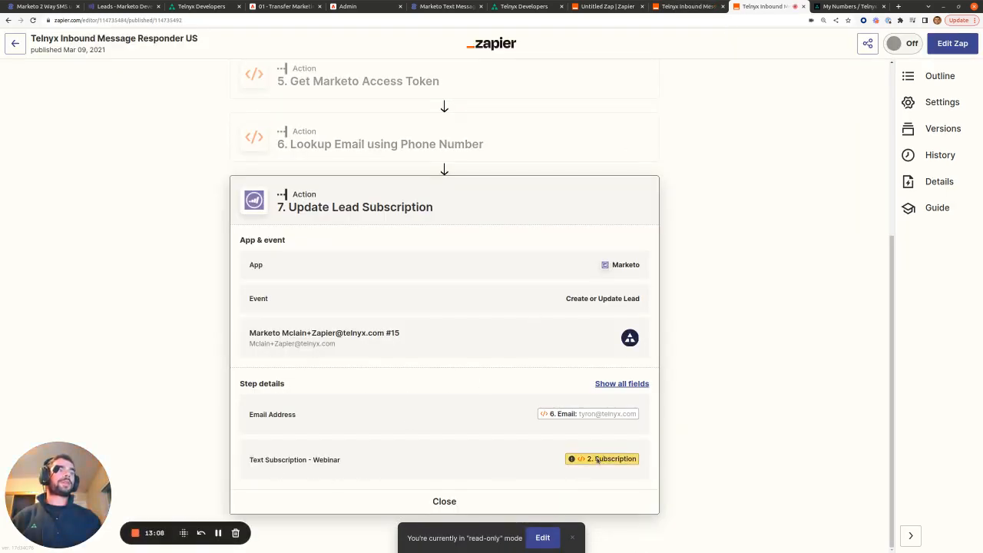
drag(251, 459, 649, 463)
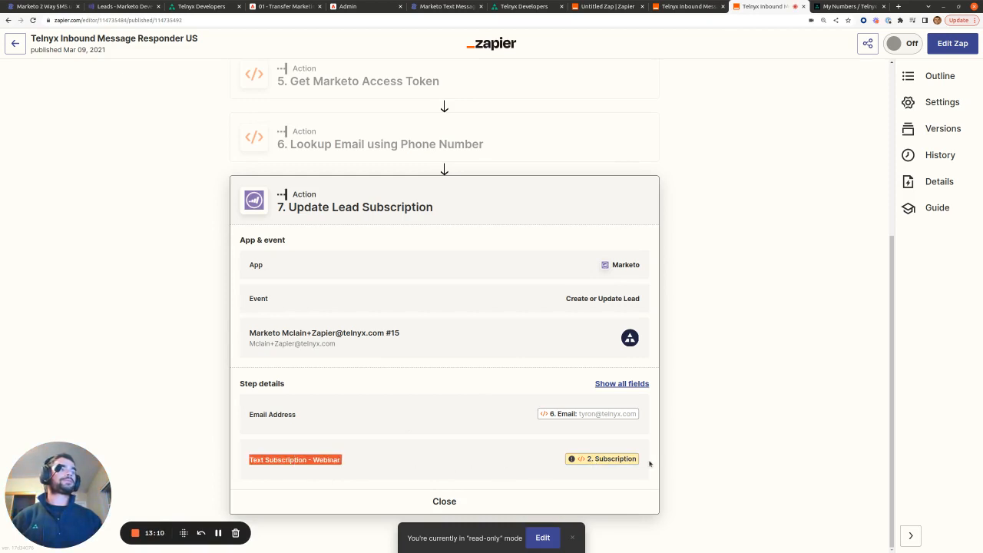
- Open the test results of step 8, Lookup Email using Phone Number, in the International Zap and highlight the returned email
click(691, 7)
click(373, 406)
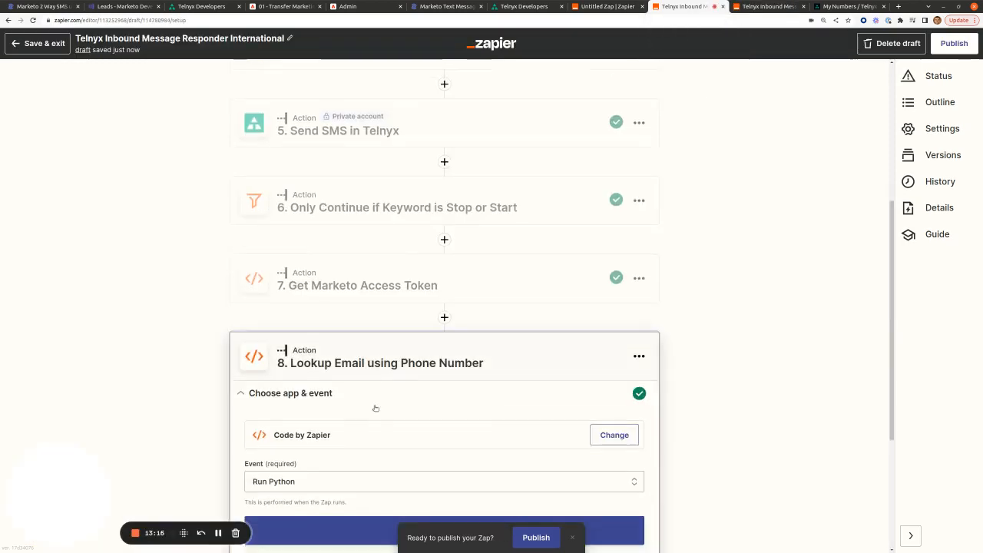
click(294, 376)
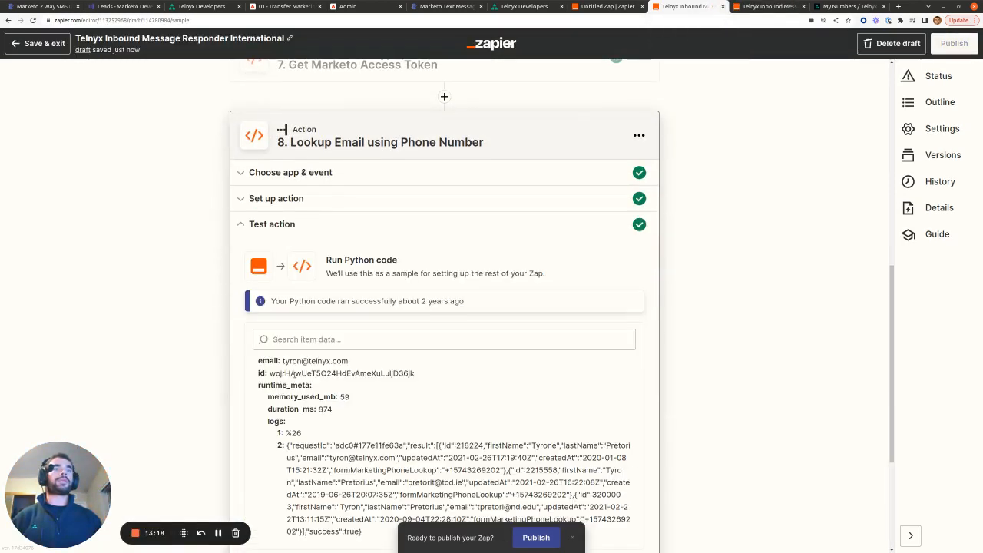
scroll(441, 360, down, 3)
scroll(441, 360, up, 1)
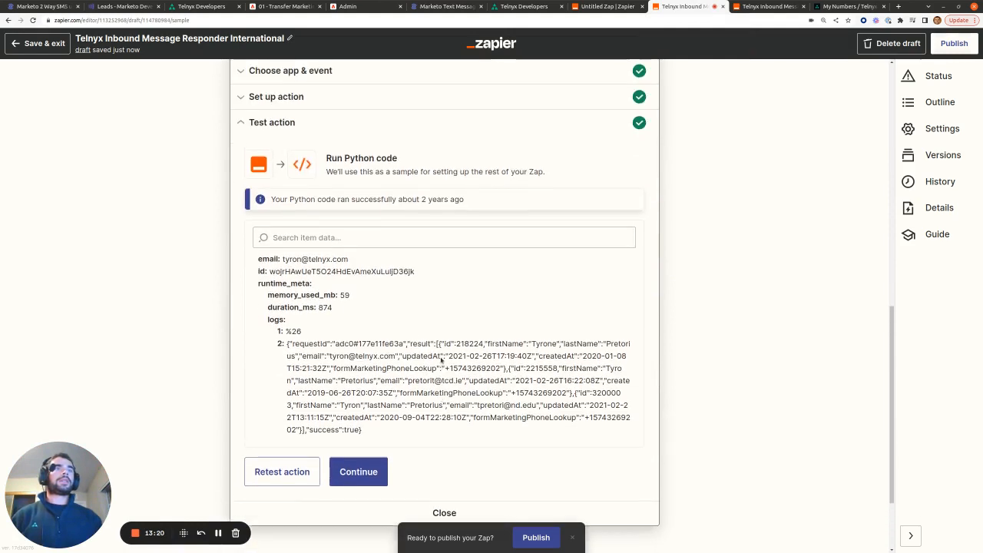
drag(362, 260, 281, 260)
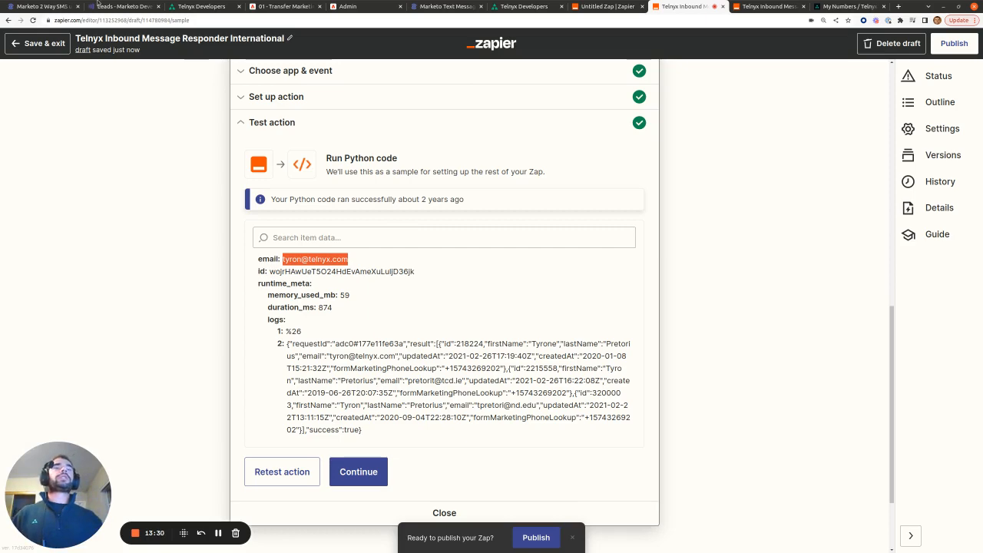
- Review the article's section on transferring a phone field value to a string field, and switch to Marketo's lead Query documentation
click(53, 6)
scroll(543, 299, up, 2)
scroll(543, 299, down, 9)
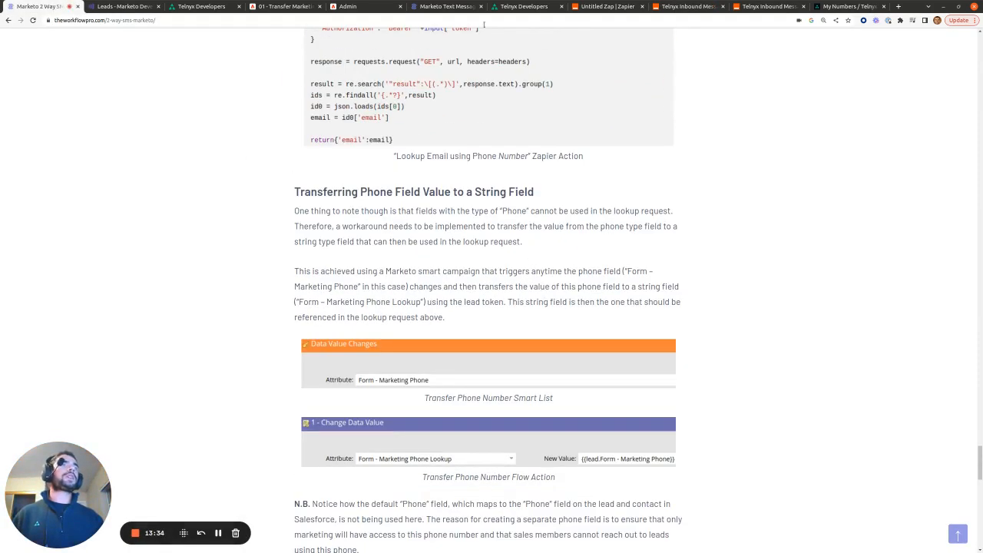
key(ctrl+Tab)
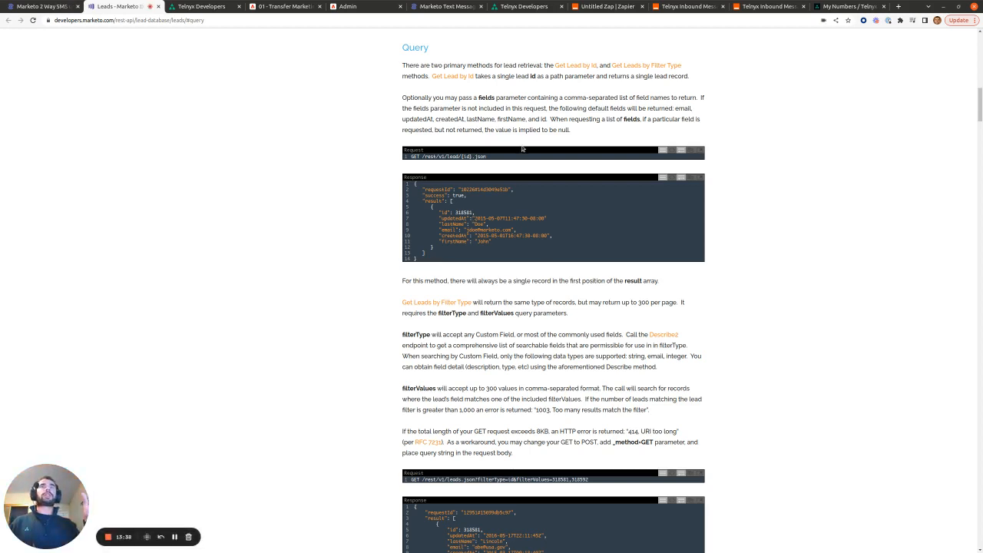
- Switch to Marketo's Field Management and highlight the API name and type of the Form - Marketing Phone field
click(361, 6)
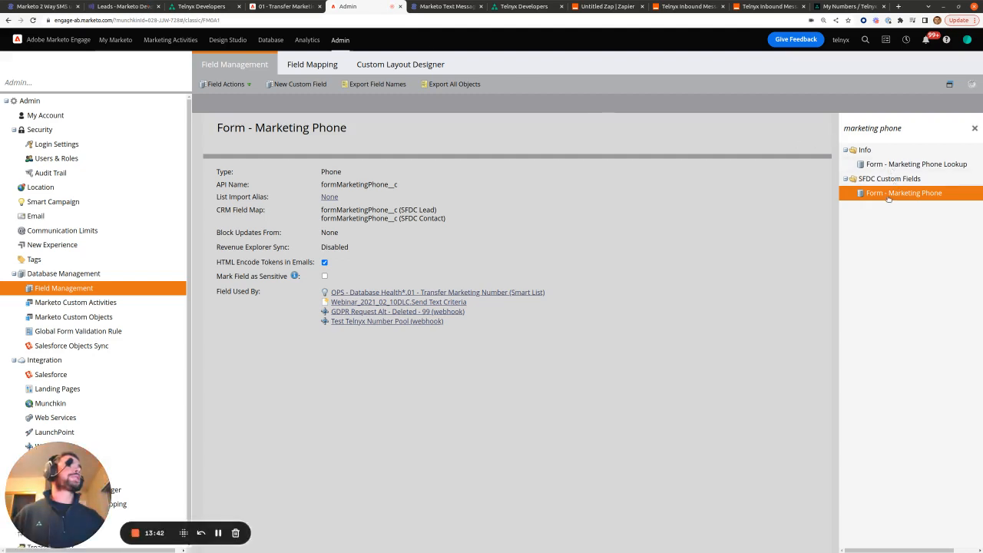
drag(401, 185, 320, 186)
click(330, 174)
double_click(330, 172)
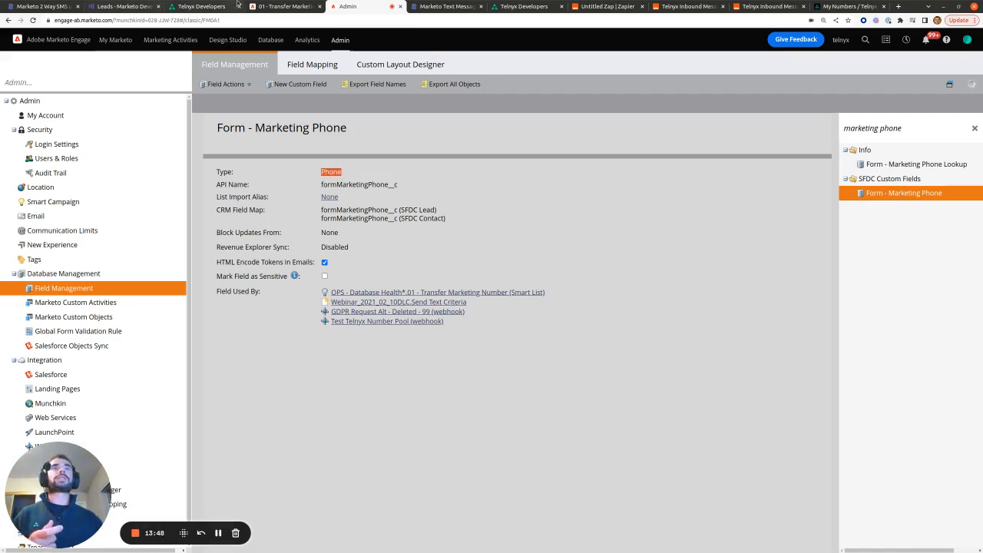
- Return to the 2-way SMS article and highlight the request URL in its email lookup code
click(61, 6)
scroll(490, 283, up, 10)
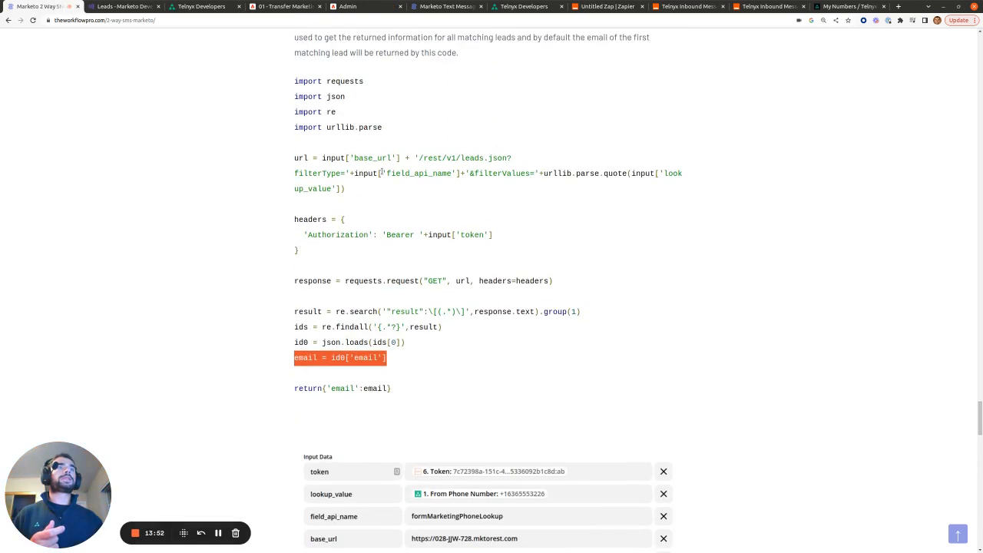
drag(291, 159, 364, 186)
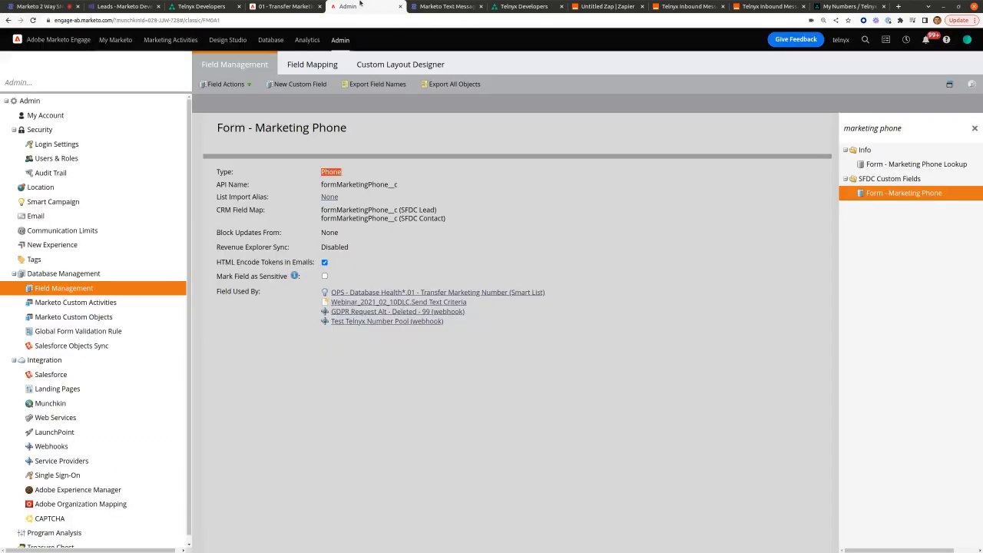
- Return to Marketo's Field Management and show the details of the Form - Marketing Phone Lookup field
click(351, 6)
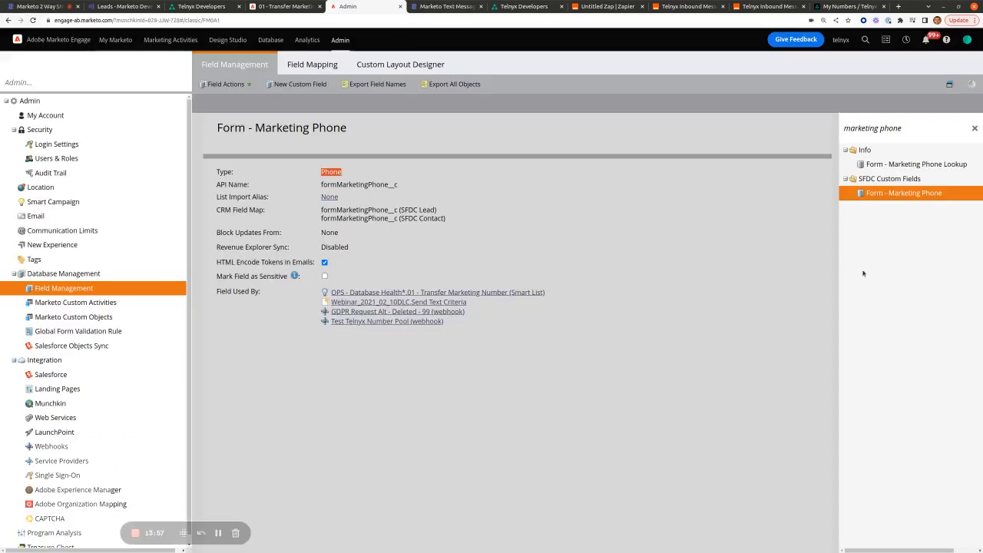
click(894, 166)
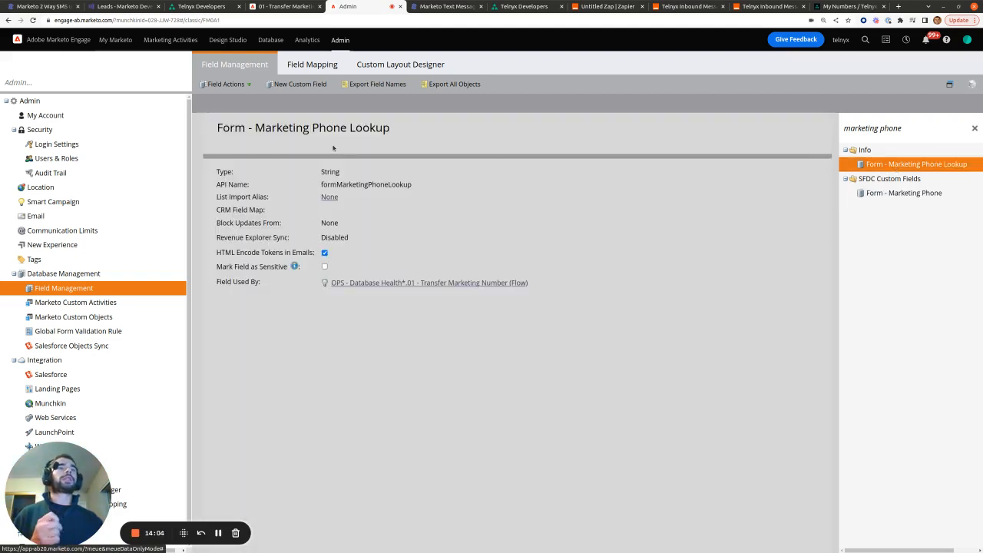
- Highlight the lookup field's String type, inspect the 01 - Transfer Marketing Number campaign's smart list and flow attributes, and return to Field Management
drag(341, 176, 318, 176)
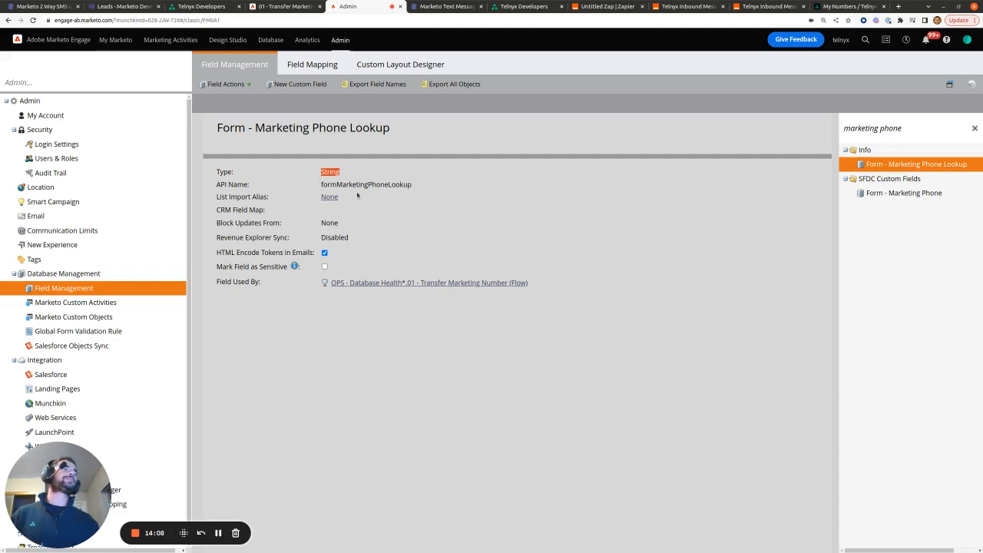
click(265, 5)
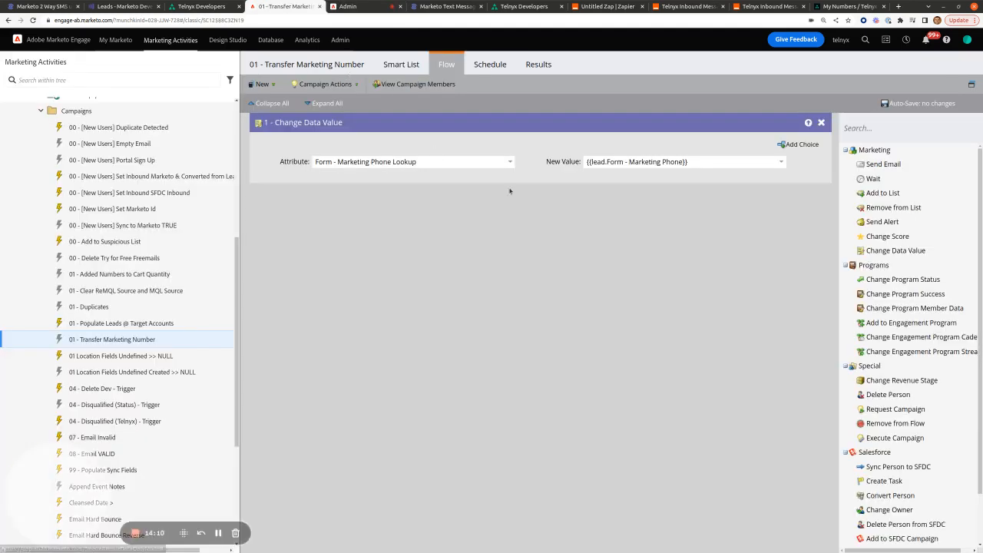
click(401, 64)
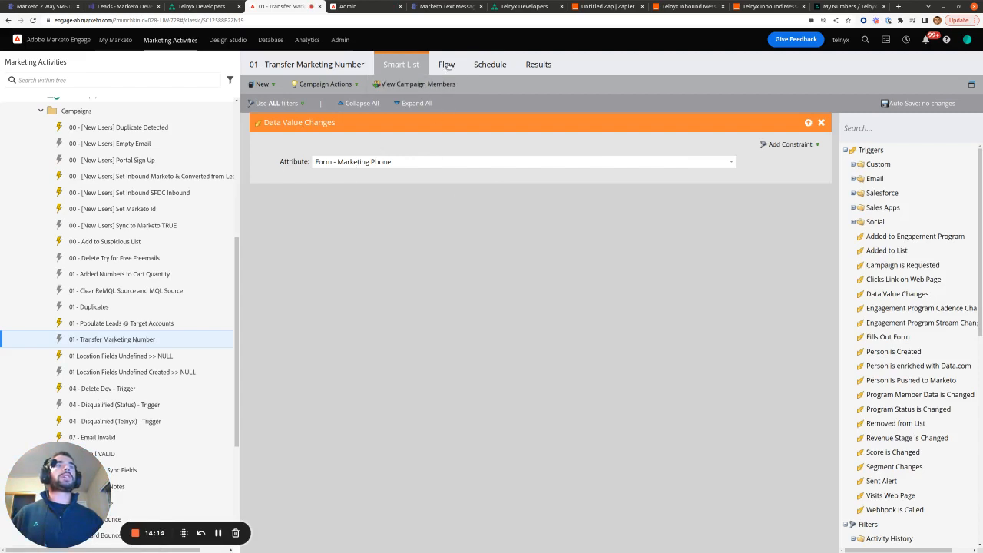
click(384, 162)
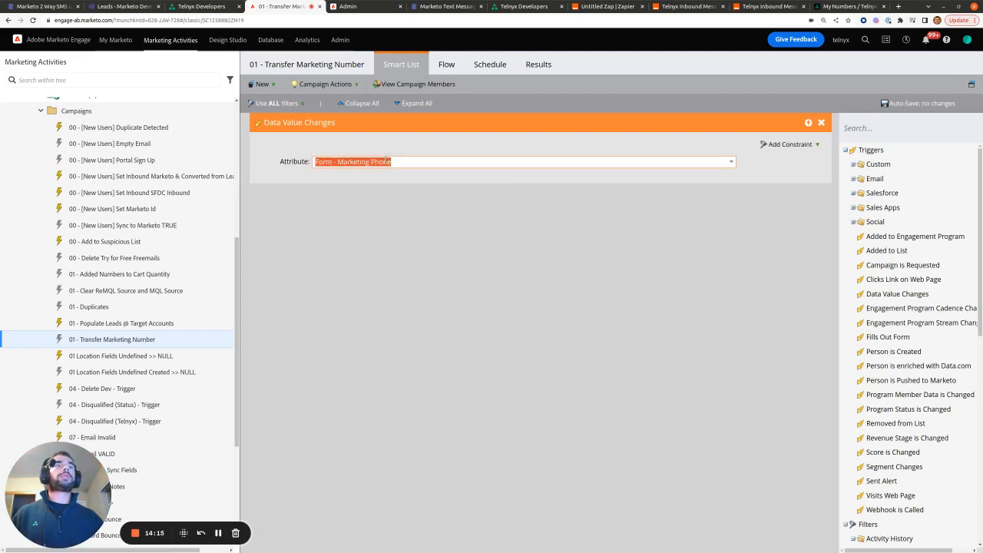
click(446, 65)
click(602, 162)
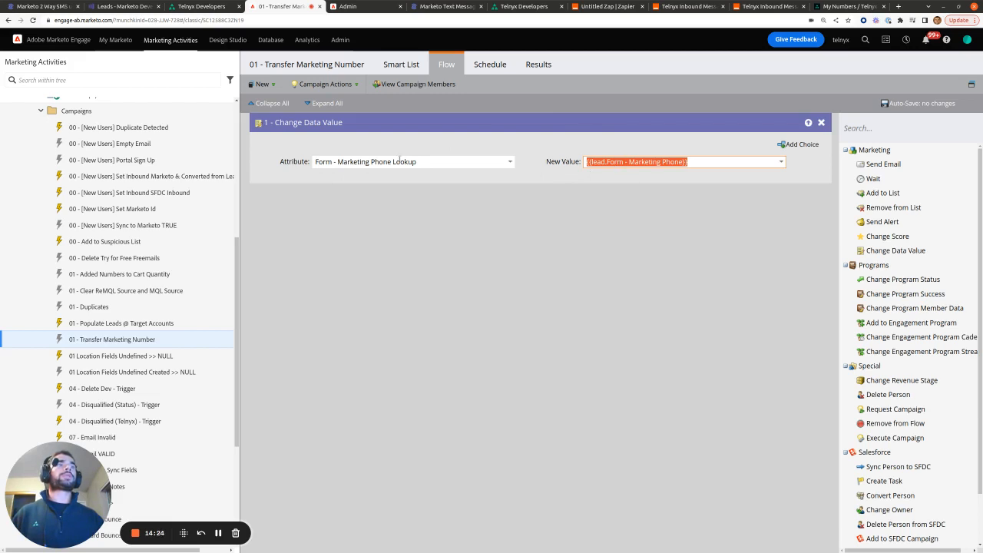
key(shift+Tab)
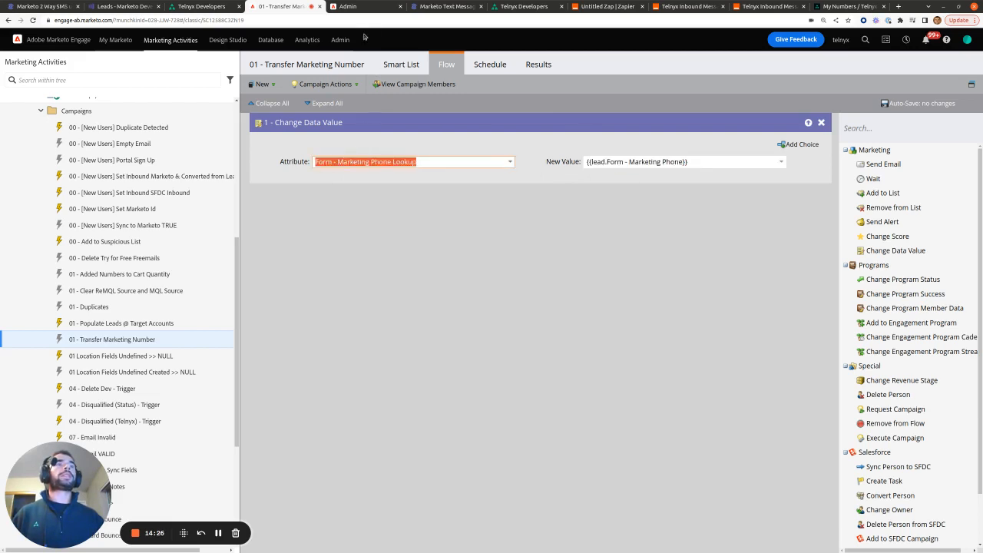
click(367, 8)
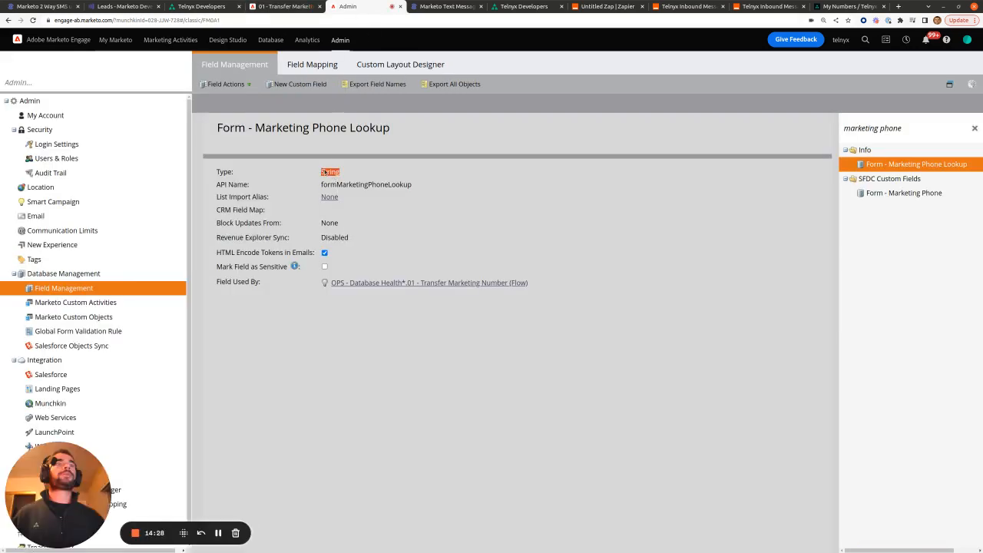
- Return to the 2-way SMS article and review the email lookup code through to the phone number transfer section
click(65, 5)
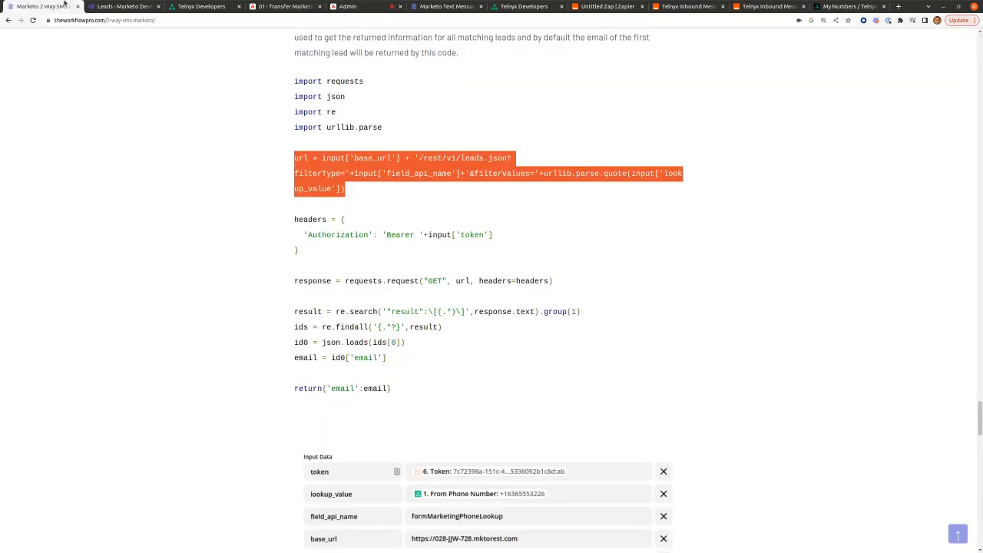
click(415, 214)
scroll(423, 238, up, 2)
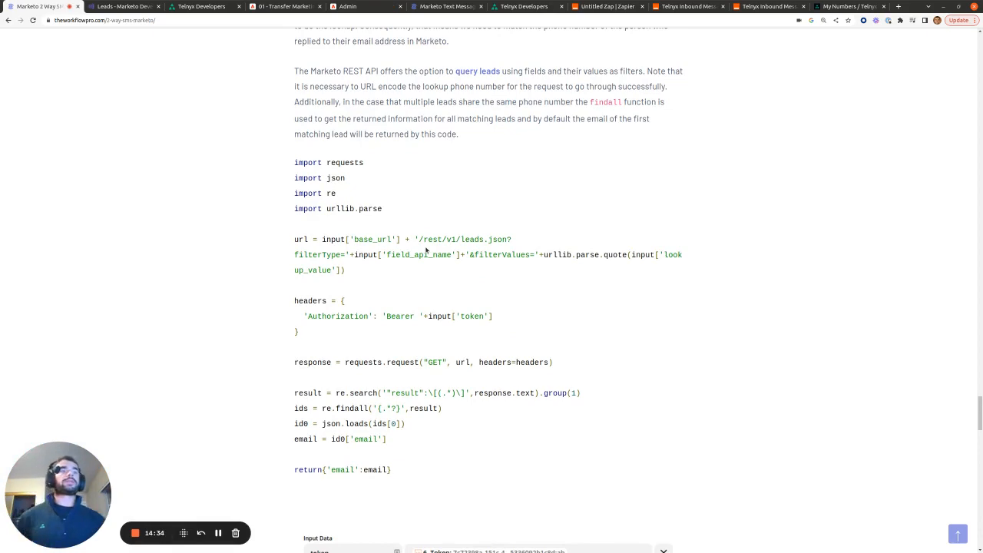
scroll(558, 325, down, 3)
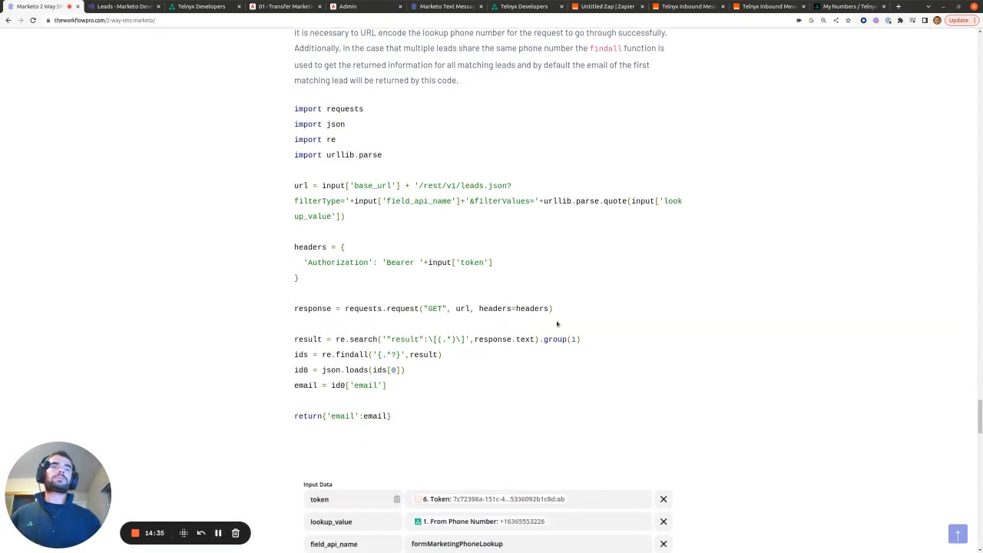
scroll(558, 324, down, 10)
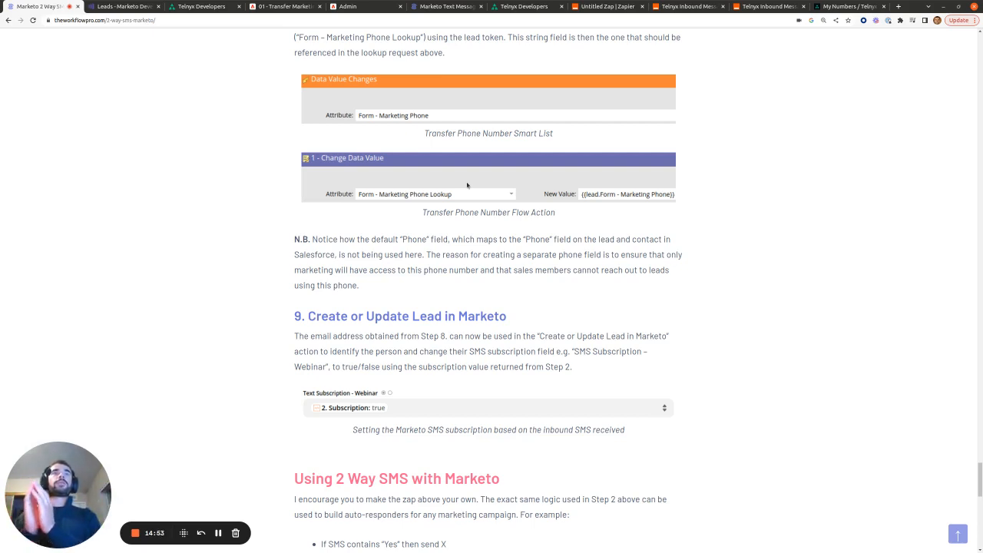
- Recheck the Form - Marketing Phone Lookup field in Marketo, and review the article's Create or Update Lead in Marketo section
click(340, 6)
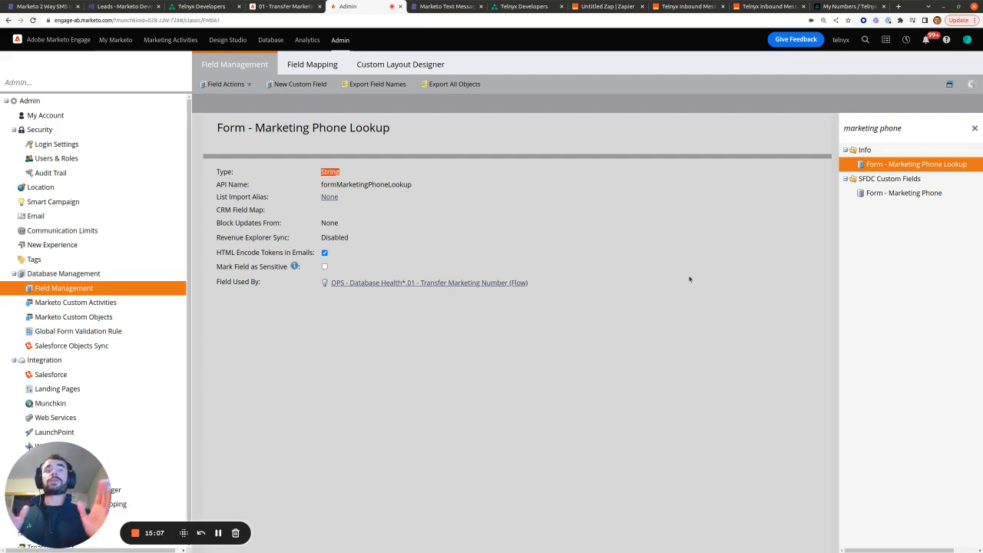
click(40, 6)
scroll(577, 350, down, 1)
scroll(577, 350, down, 3)
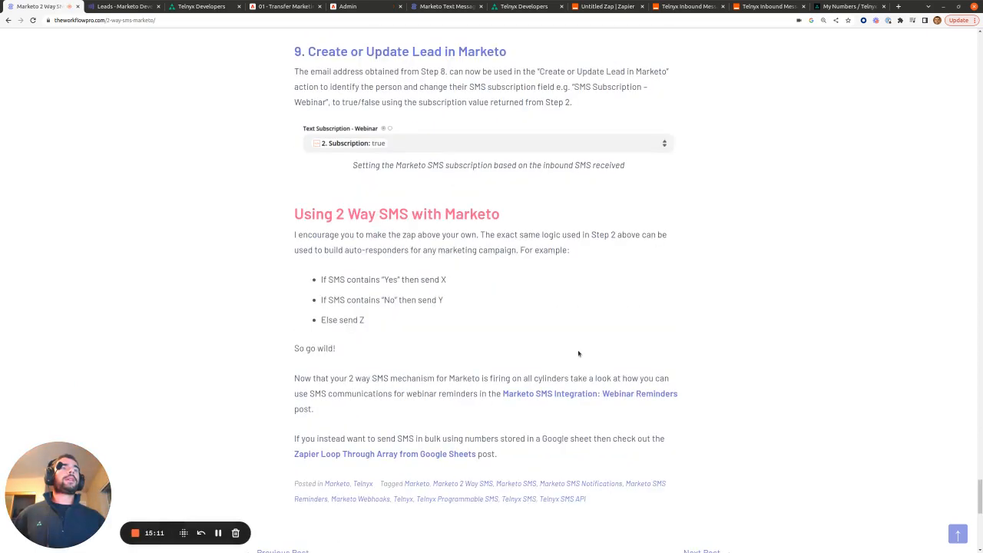
scroll(578, 350, up, 2)
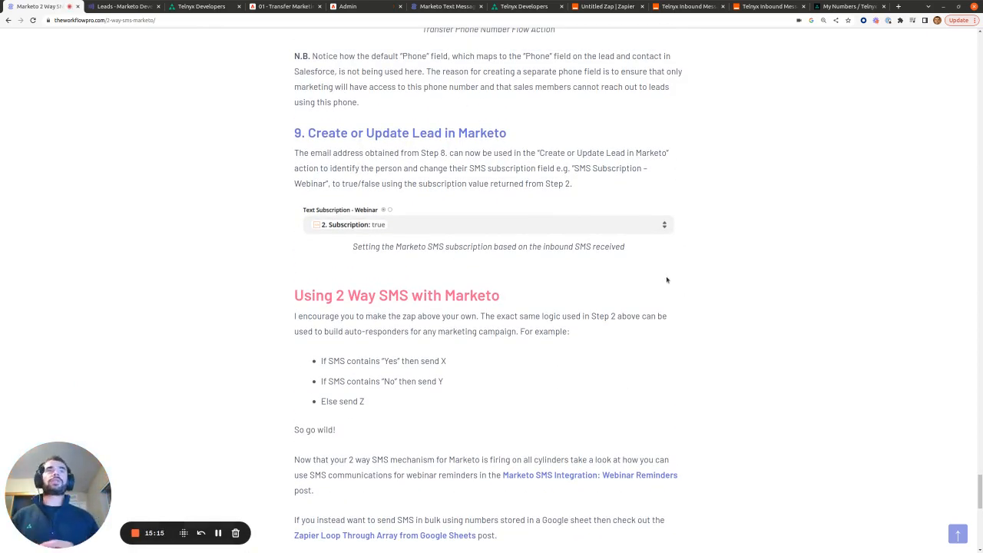
- Recap the article from Sending Outbound SMS through the inbound trigger, message parsing and Telnyx response sections
drag(979, 491, 976, 52)
scroll(392, 300, down, 5)
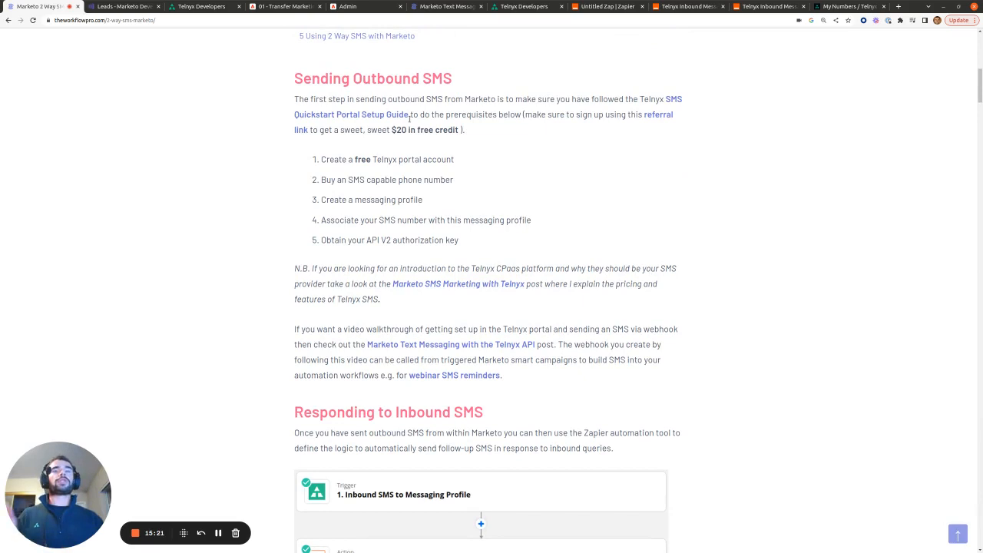
scroll(409, 116, down, 4)
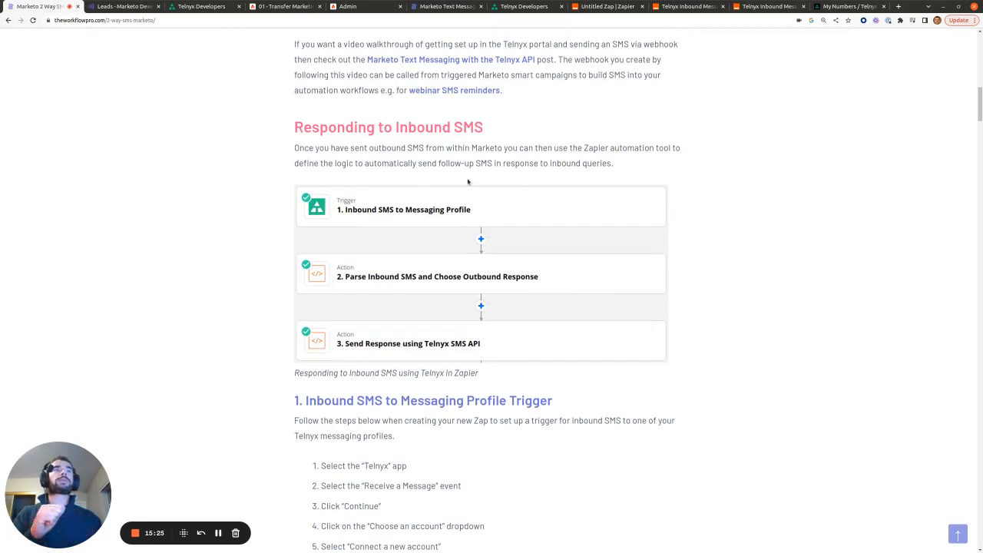
scroll(471, 211, down, 1)
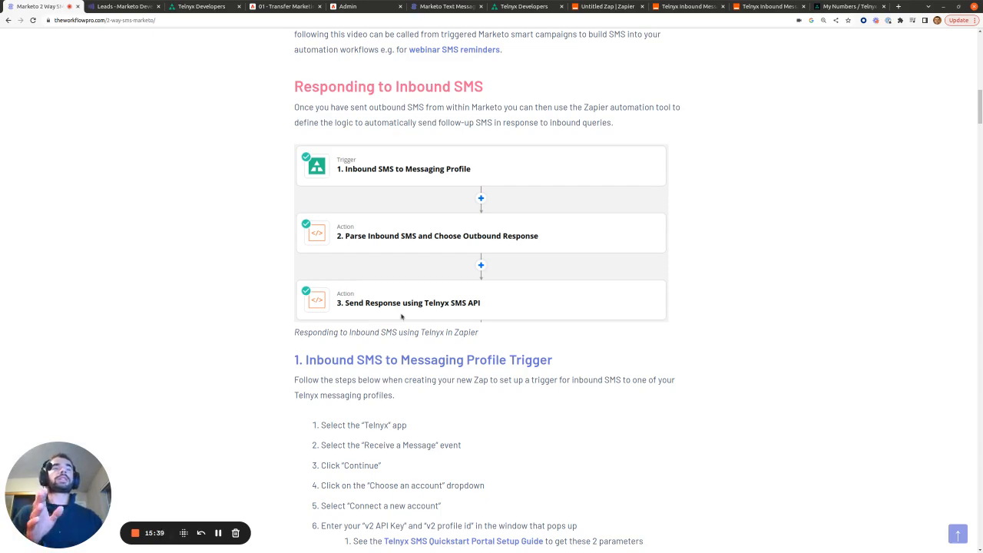
scroll(418, 304, down, 3)
scroll(418, 304, down, 15)
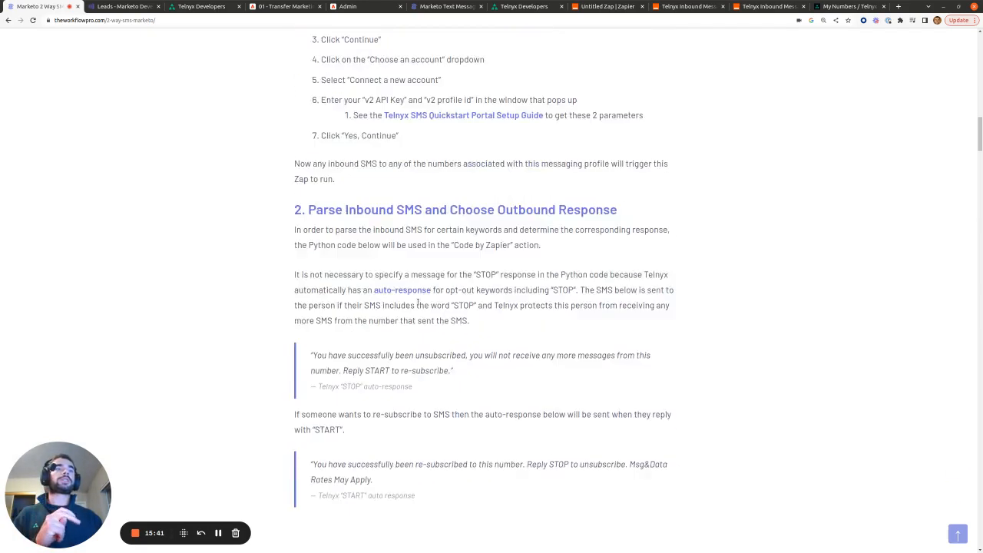
scroll(422, 305, down, 10)
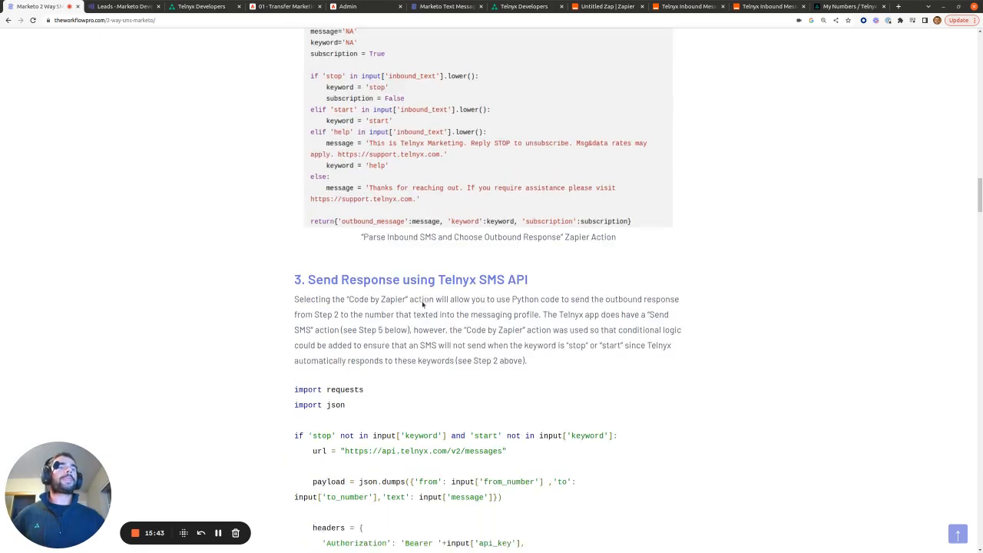
- Review the article's email and SMS alert sections and its workflow for setting subscriptions after a STOP or START response
scroll(434, 305, down, 4)
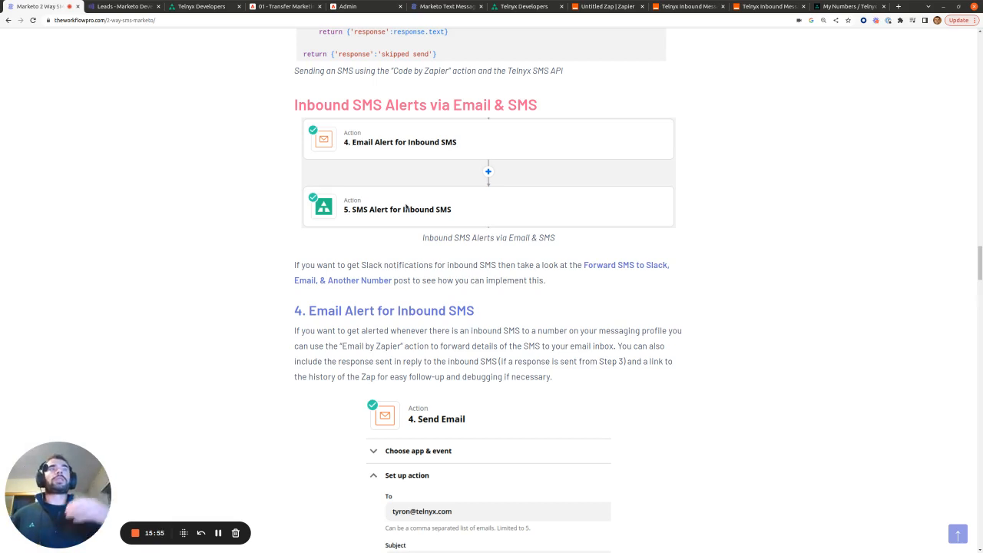
scroll(407, 208, down, 5)
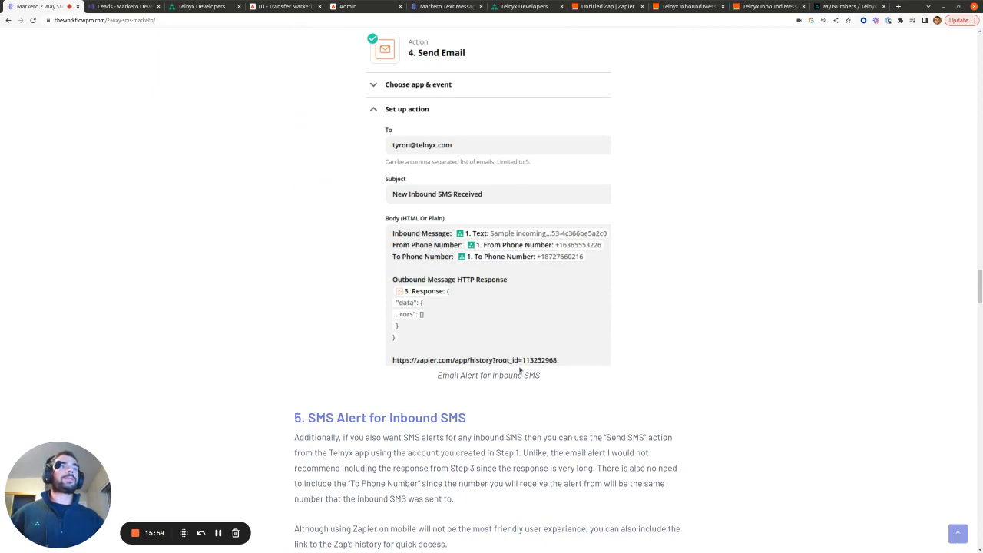
scroll(471, 361, down, 7)
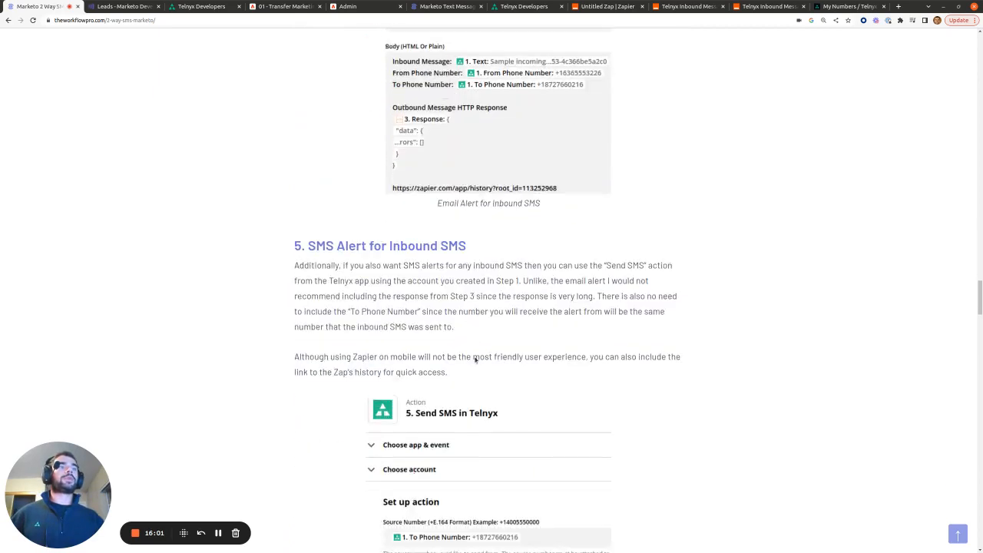
scroll(490, 384, down, 5)
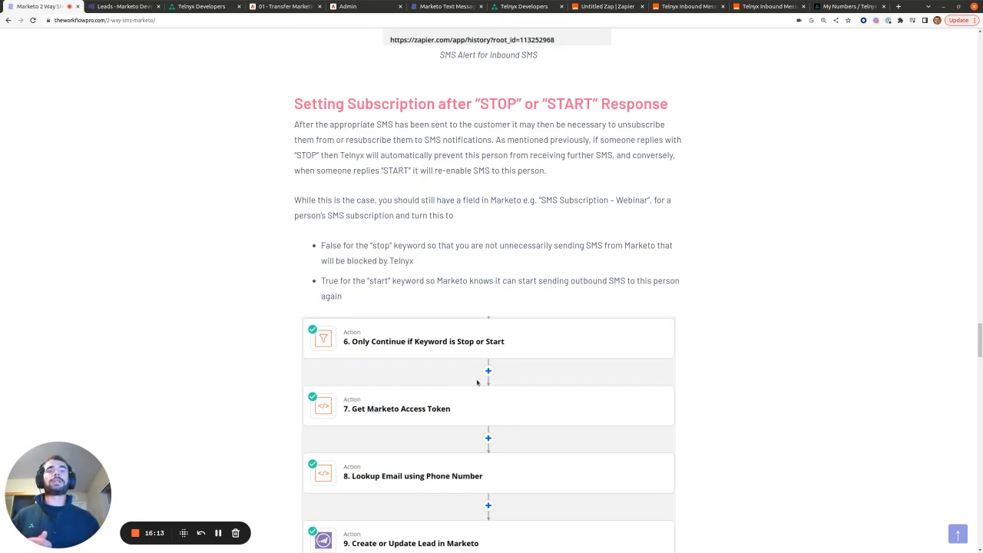
scroll(476, 382, down, 2)
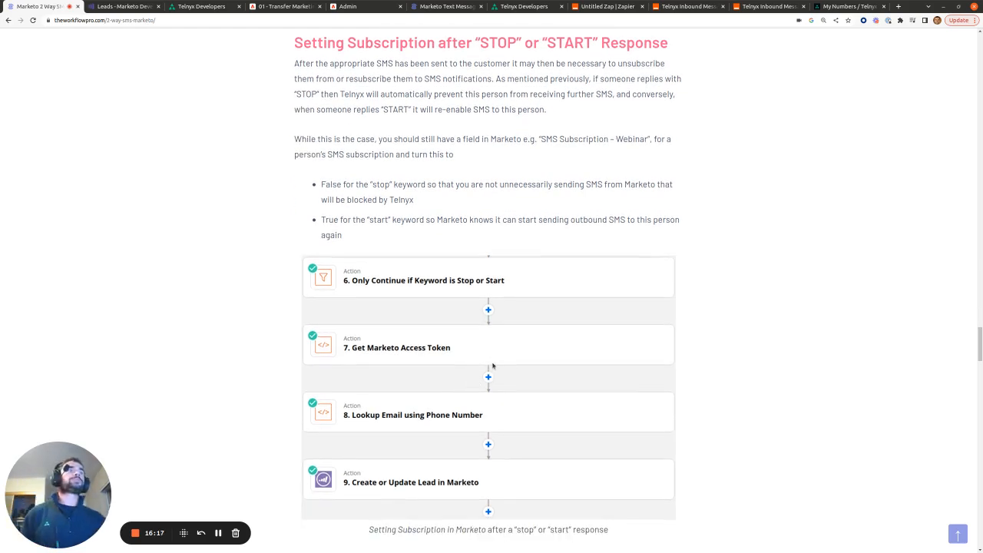
- Highlight the three example auto-response rules under Using 2 Way SMS with Marketo
drag(980, 346, 979, 504)
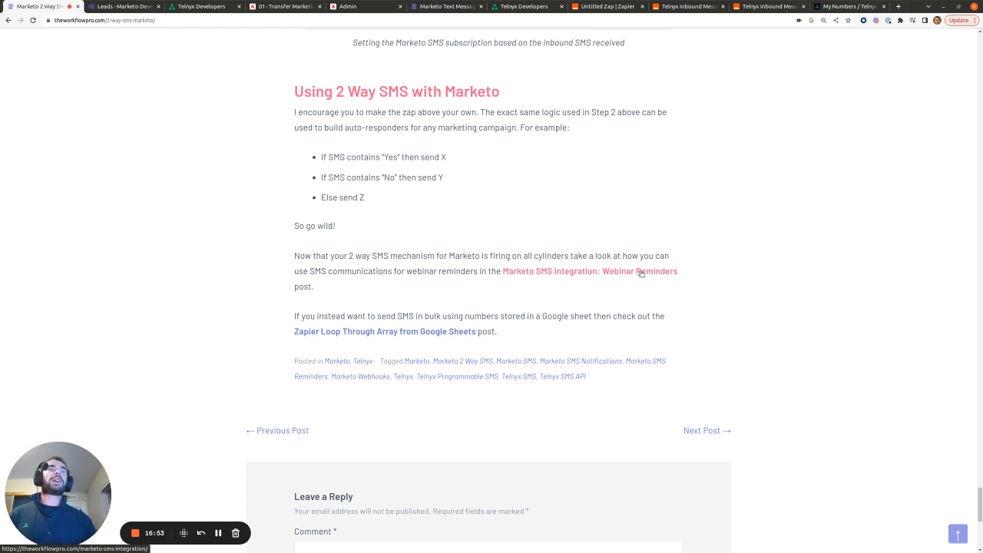
drag(383, 198, 320, 167)
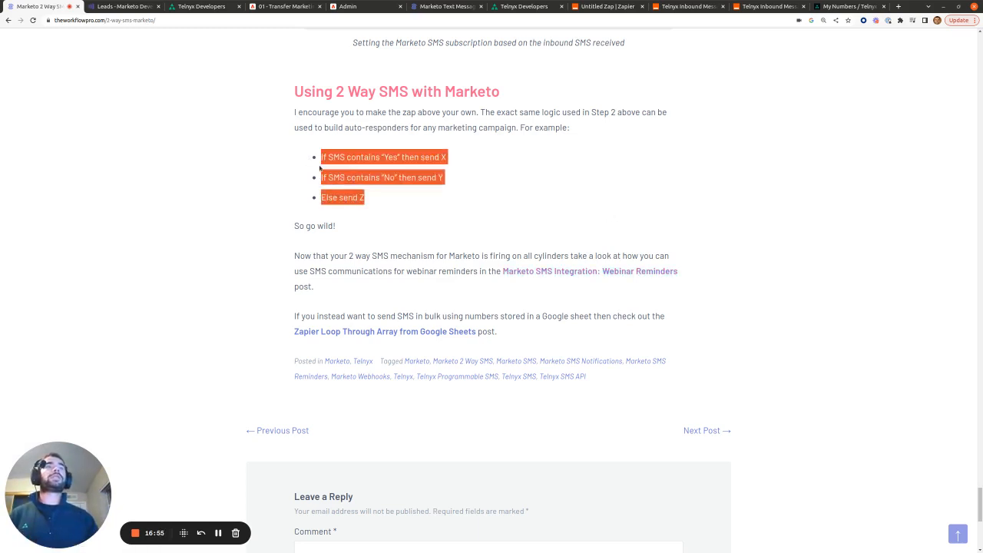
- Revisit the Python code for parsing inbound SMS in Step 2, and return to the article's closing section
drag(979, 505, 970, 141)
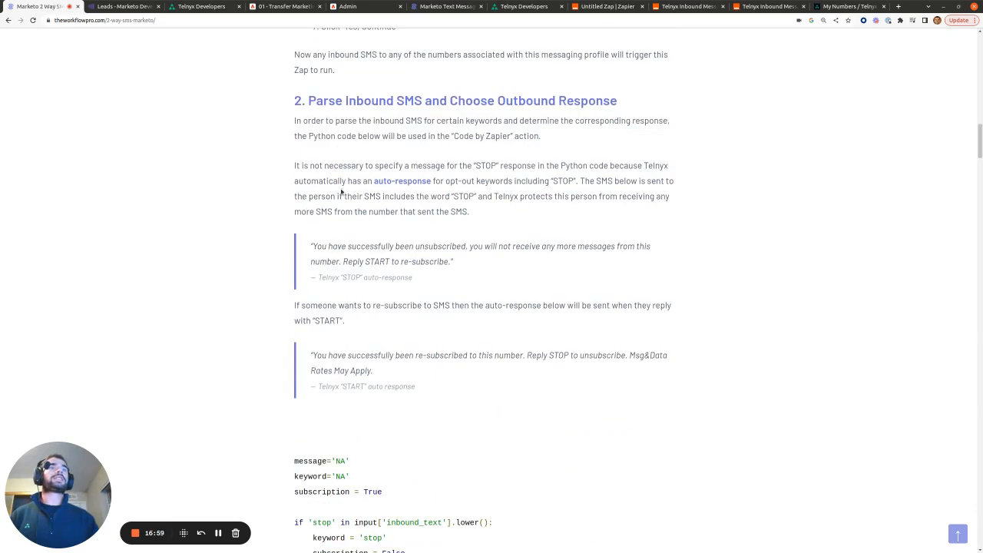
scroll(441, 225, down, 3)
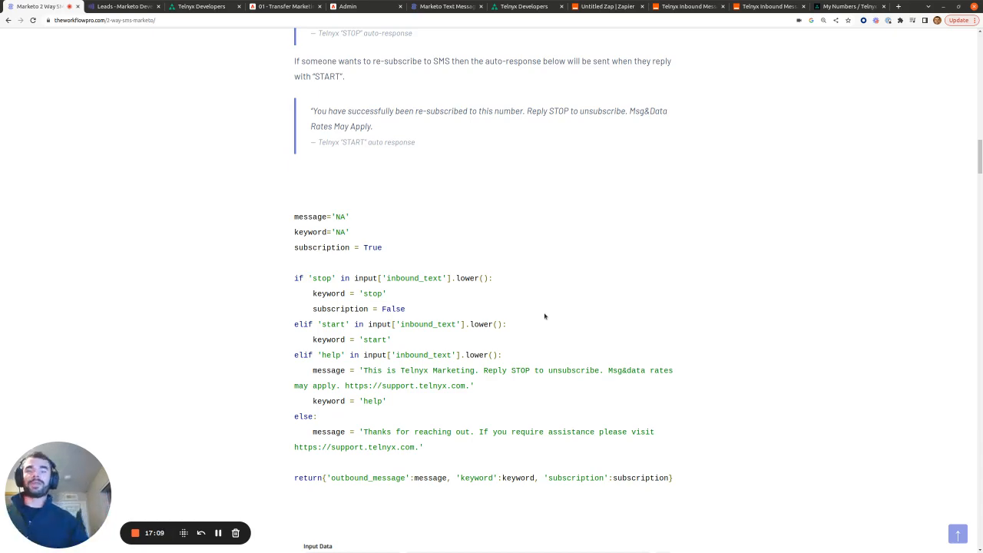
drag(979, 158, 980, 518)
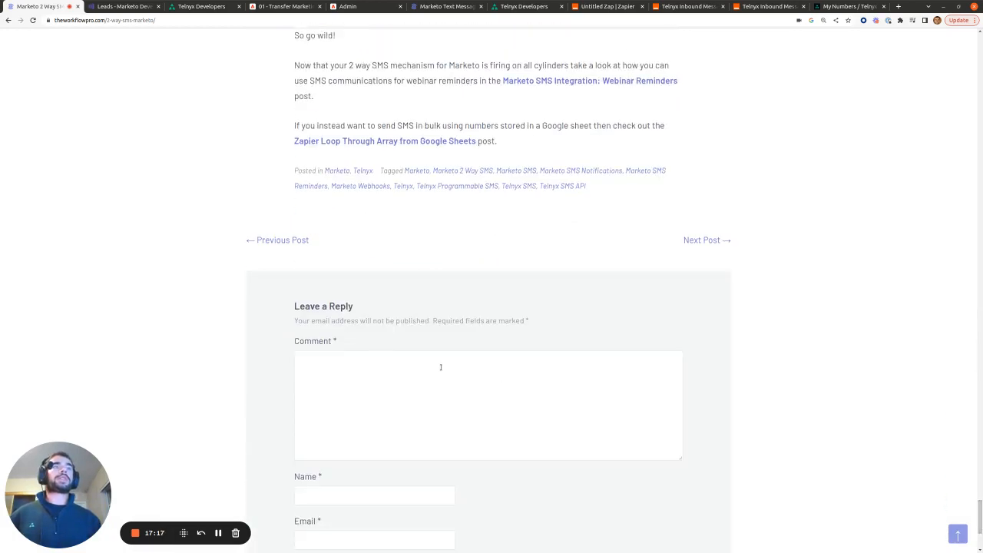
scroll(441, 367, up, 3)
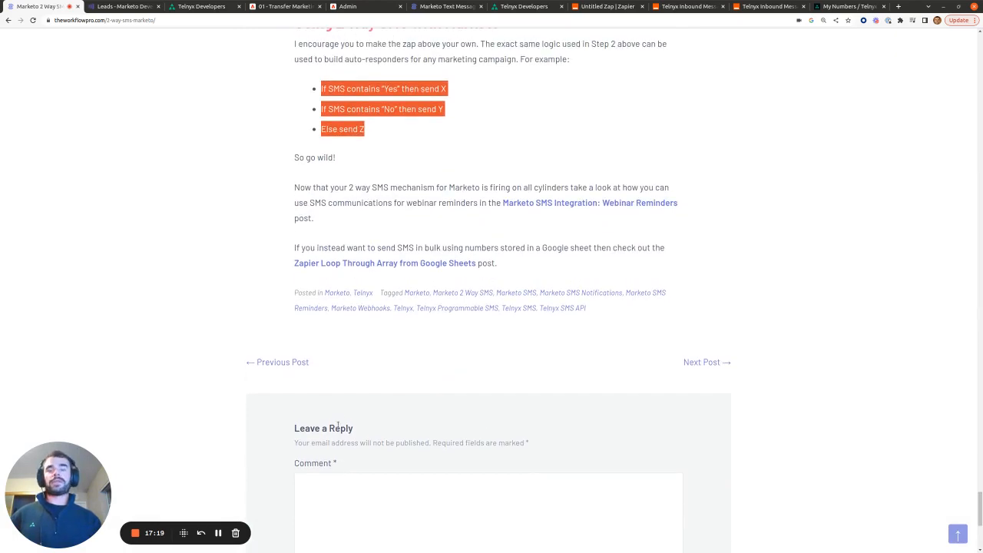